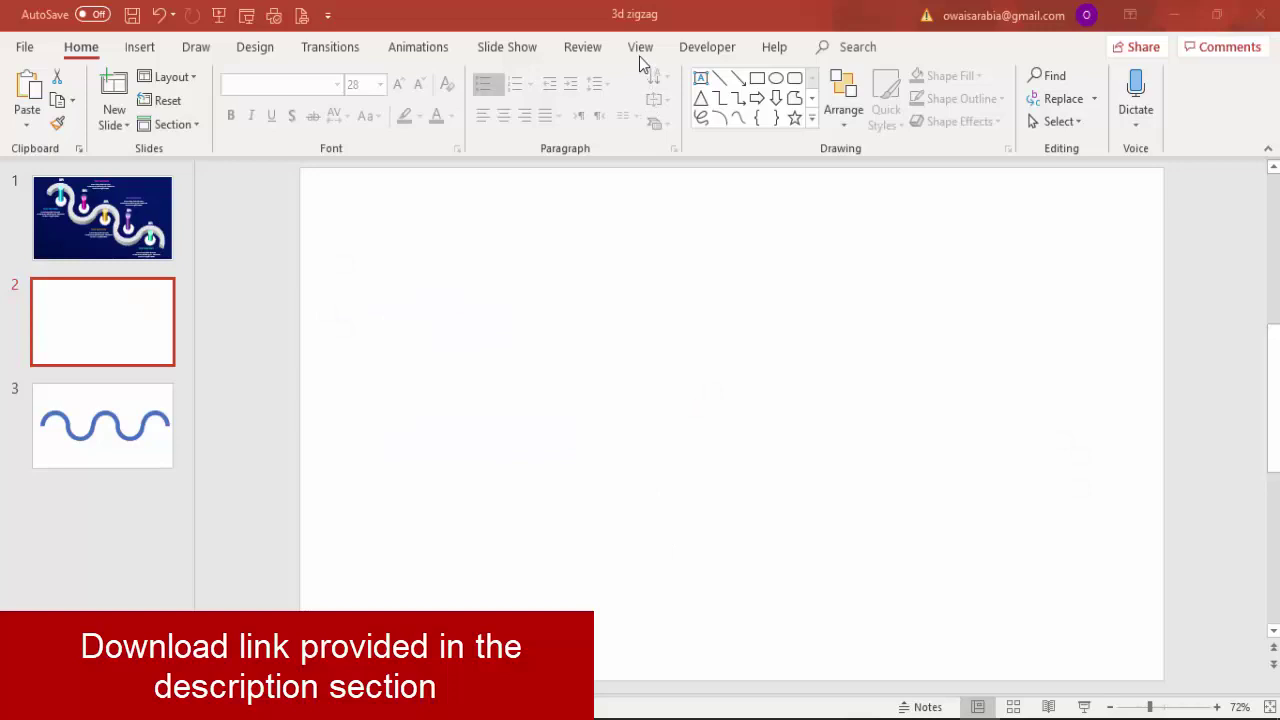
Show the slide guides and draw a hollow circle about 2.46" in diameter near the middle of slide 2.
{"action": "left_click", "coordinate": [639, 56]}
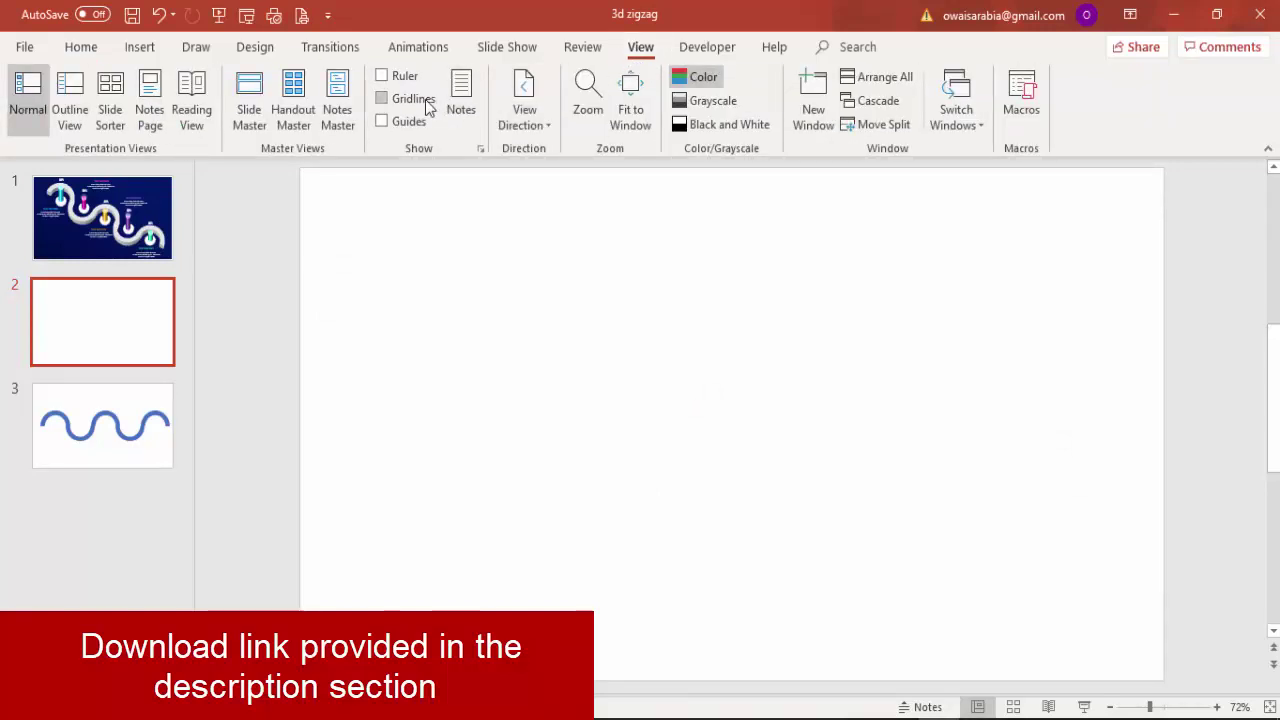
{"action": "left_click", "coordinate": [139, 47]}
{"action": "left_click", "coordinate": [299, 105]}
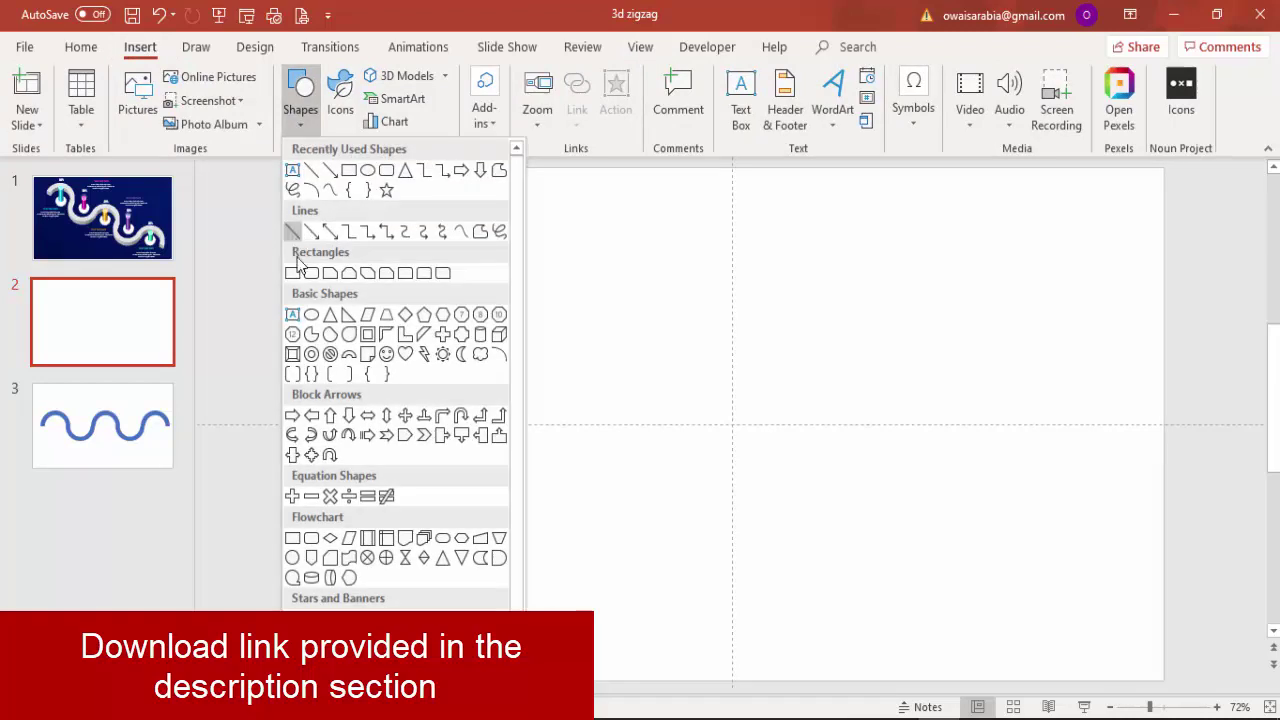
{"action": "left_click", "coordinate": [311, 358]}
{"action": "left_click_drag", "start_coordinate": [665, 346], "coordinate": [822, 501]}
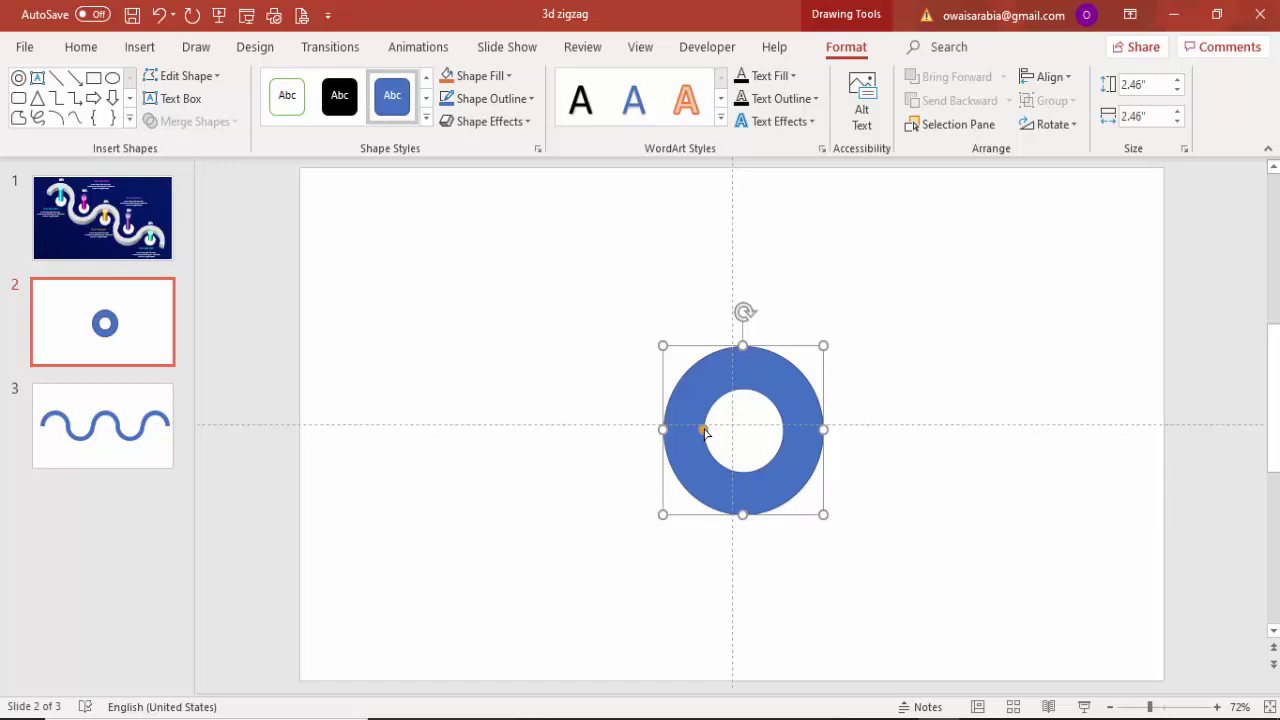
Thin the ring's band by enlarging its hole and remove the ring's outline.
{"action": "left_click_drag", "start_coordinate": [703, 428], "coordinate": [690, 430]}
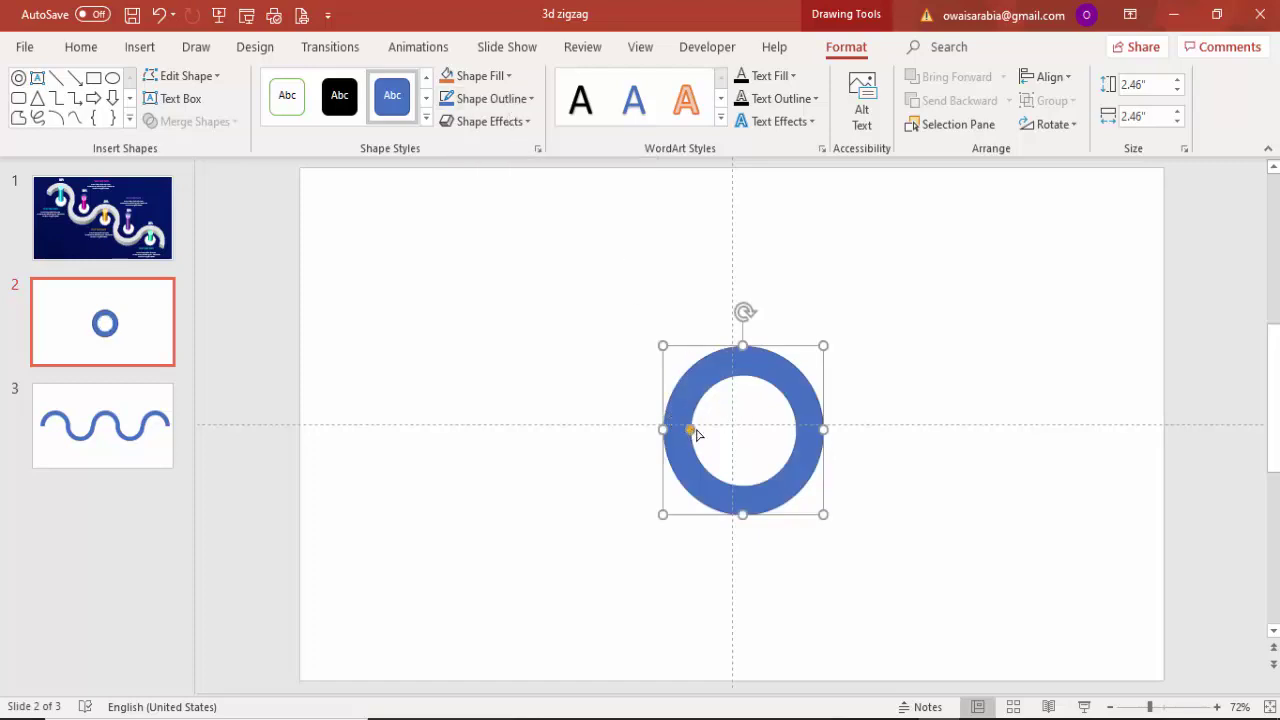
{"action": "left_click_drag", "start_coordinate": [690, 436], "coordinate": [686, 437]}
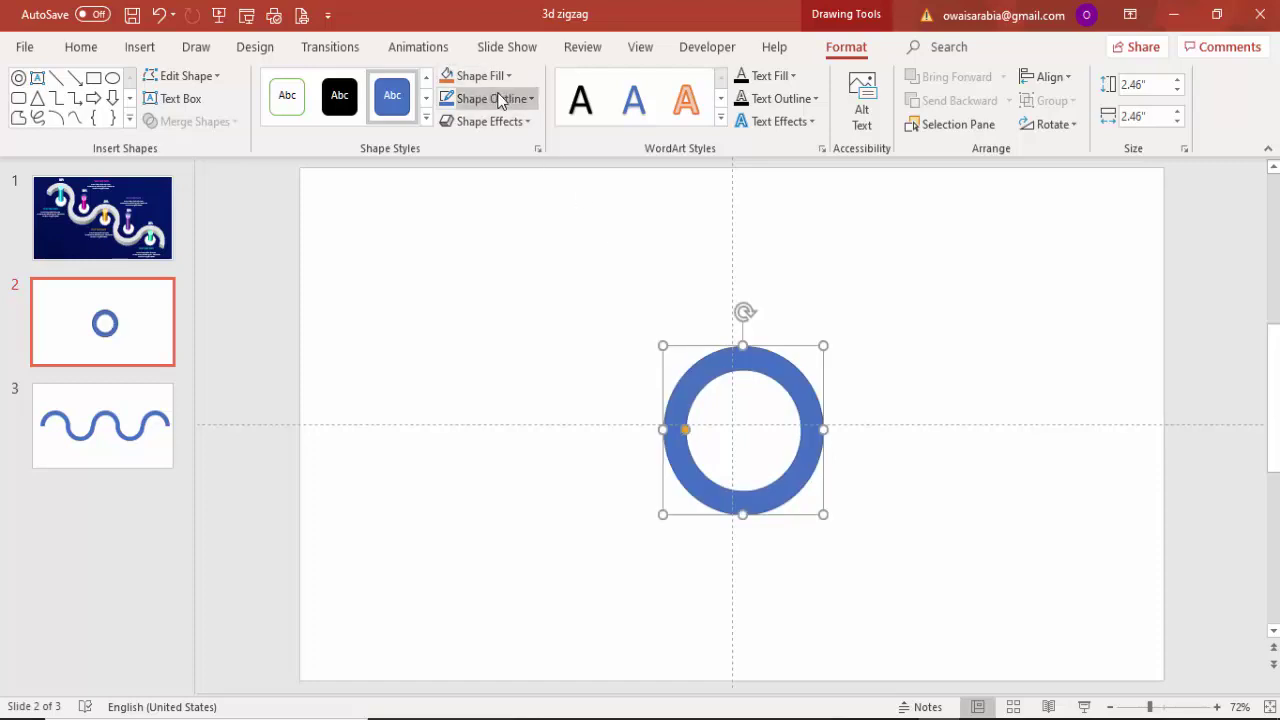
{"action": "left_click", "coordinate": [492, 98]}
{"action": "left_click", "coordinate": [490, 312]}
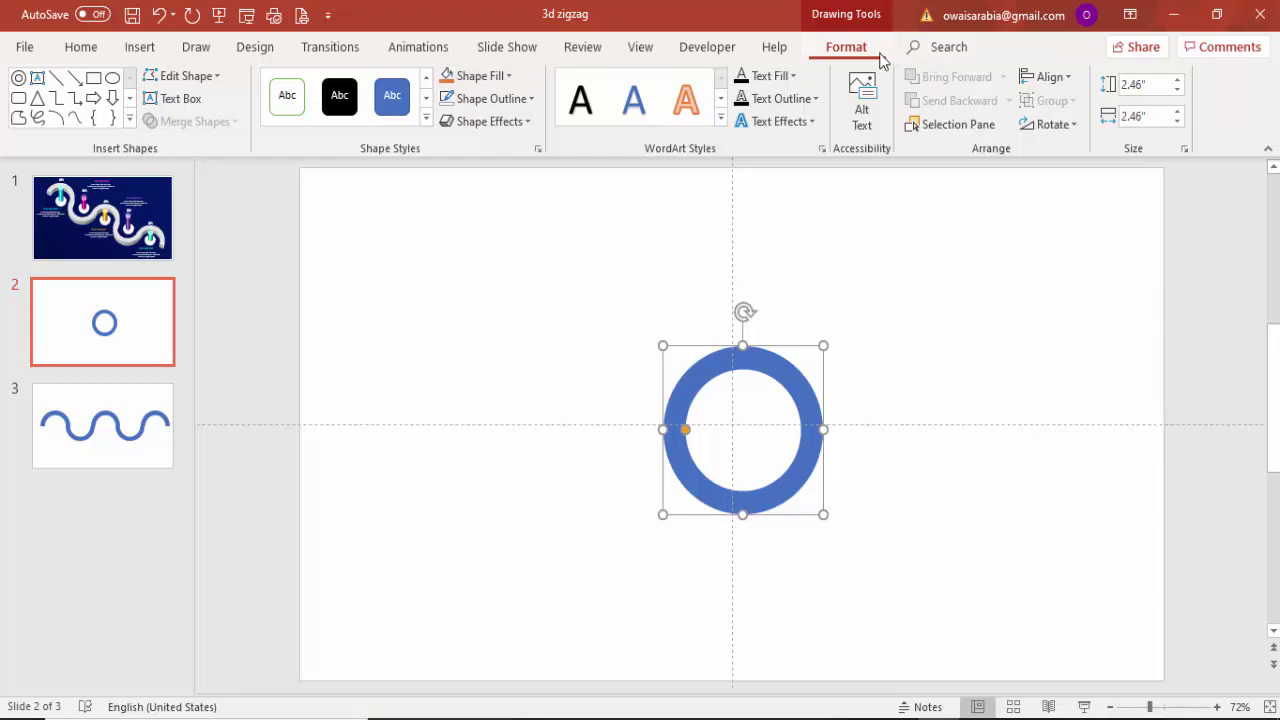
Align the ring to the horizontal center and vertical middle of the slide.
{"action": "left_click", "coordinate": [1045, 77]}
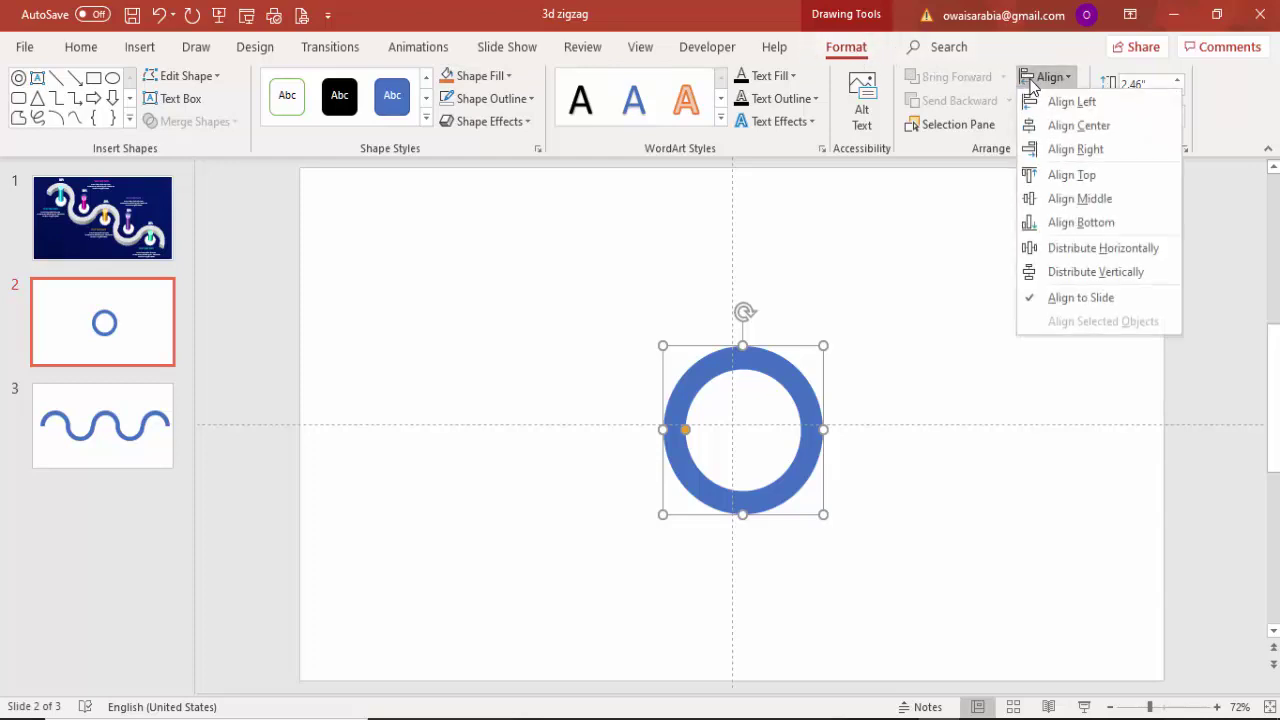
{"action": "left_click", "coordinate": [1085, 133]}
{"action": "left_click", "coordinate": [1047, 77]}
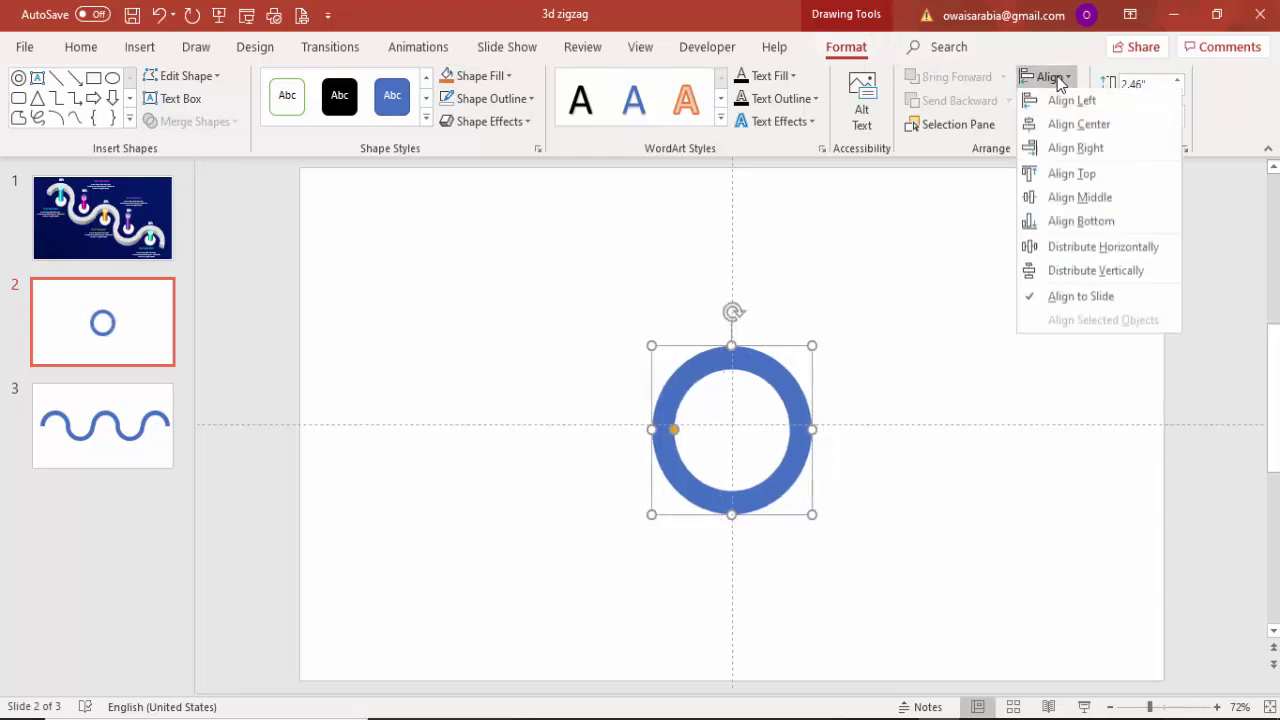
{"action": "left_click", "coordinate": [1088, 205]}
{"action": "left_click", "coordinate": [887, 357]}
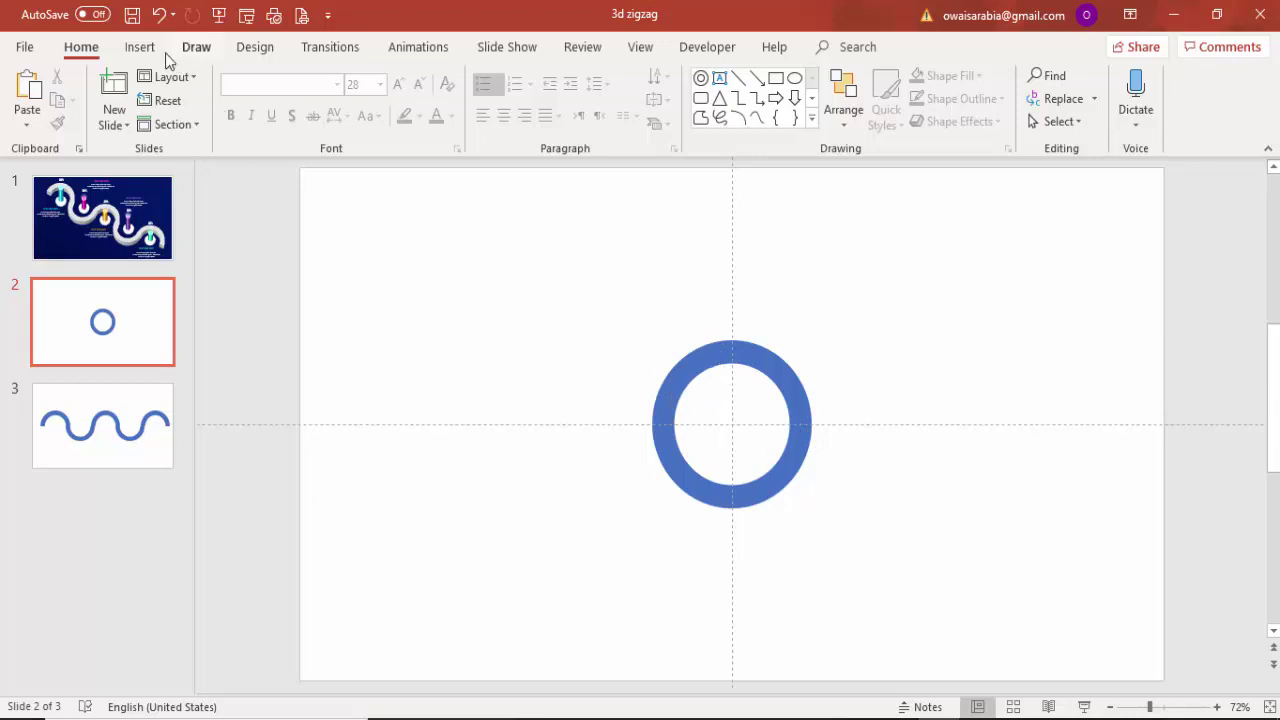
Draw a rectangle about 1.8" high and 5.57" wide over the ring's lower half, its upper edge on the horizontal guide.
{"action": "left_click", "coordinate": [139, 47]}
{"action": "left_click", "coordinate": [300, 118]}
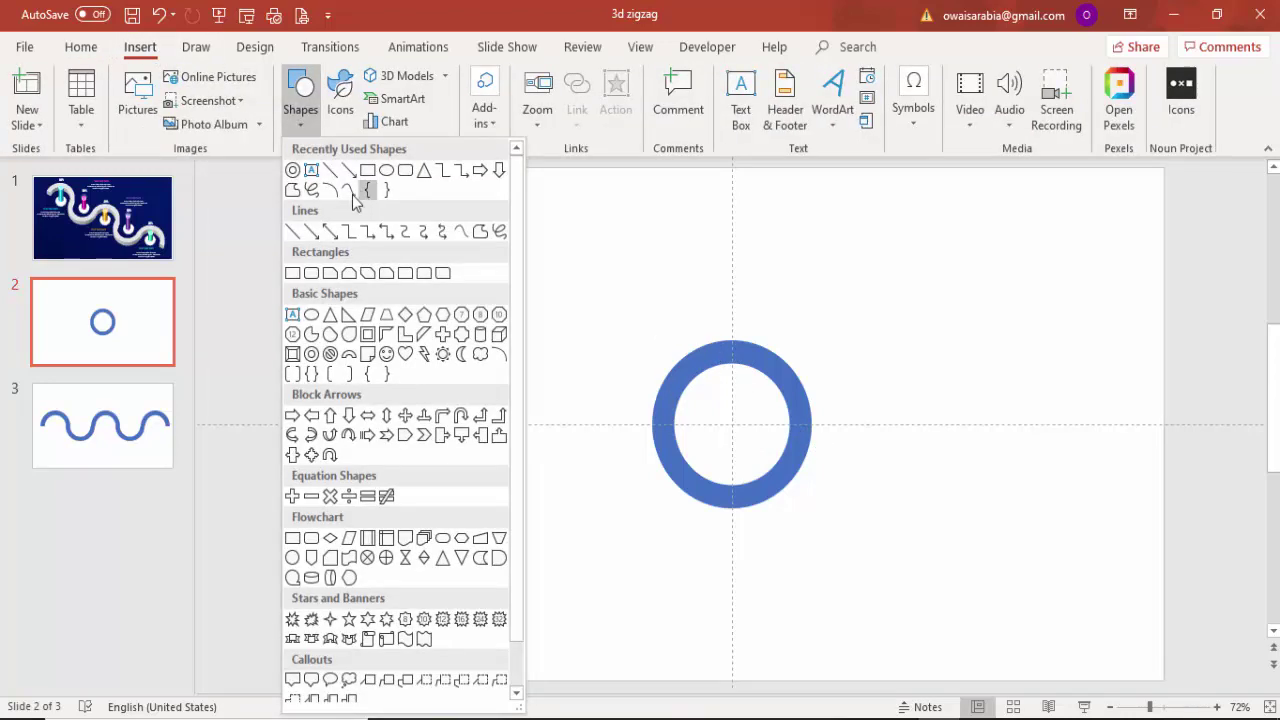
{"action": "left_click", "coordinate": [292, 272]}
{"action": "left_click_drag", "start_coordinate": [563, 424], "coordinate": [923, 547]}
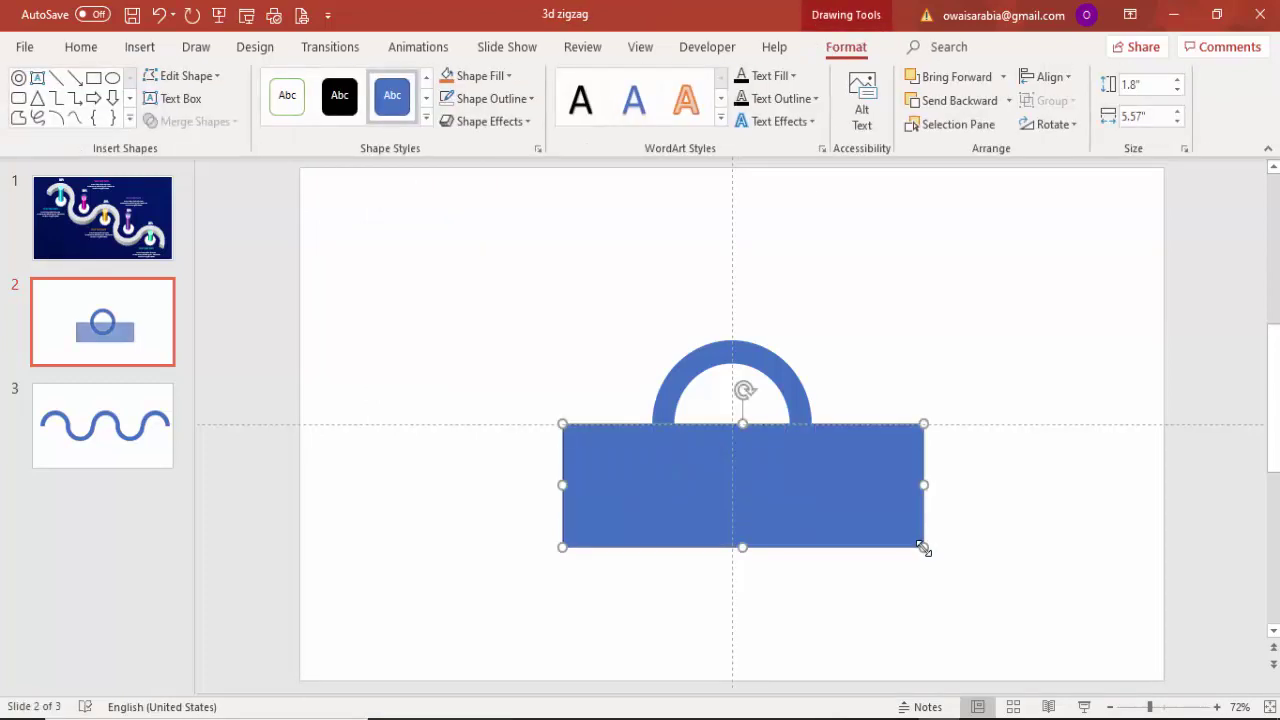
Subtract the rectangle from the ring to leave an upper half-ring arc.
{"action": "left_click", "coordinate": [790, 362]}
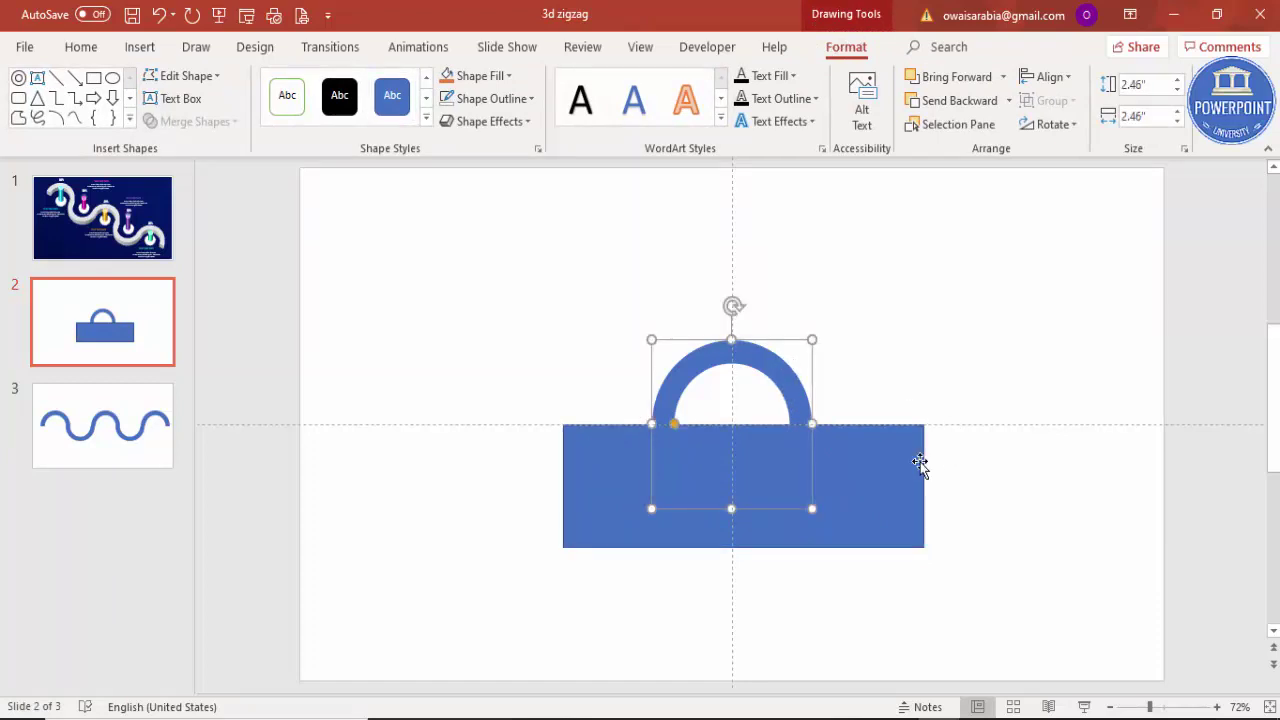
{"action": "left_click", "coordinate": [881, 494], "text": "shift"}
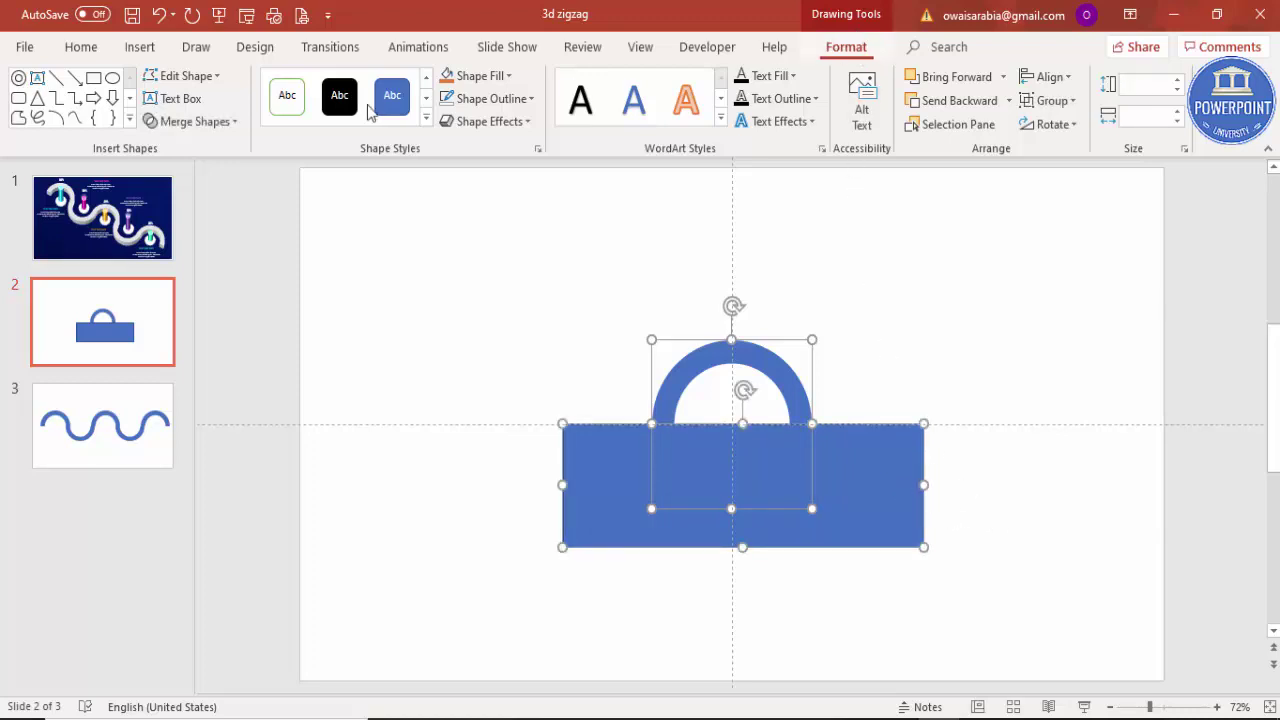
{"action": "left_click", "coordinate": [196, 123]}
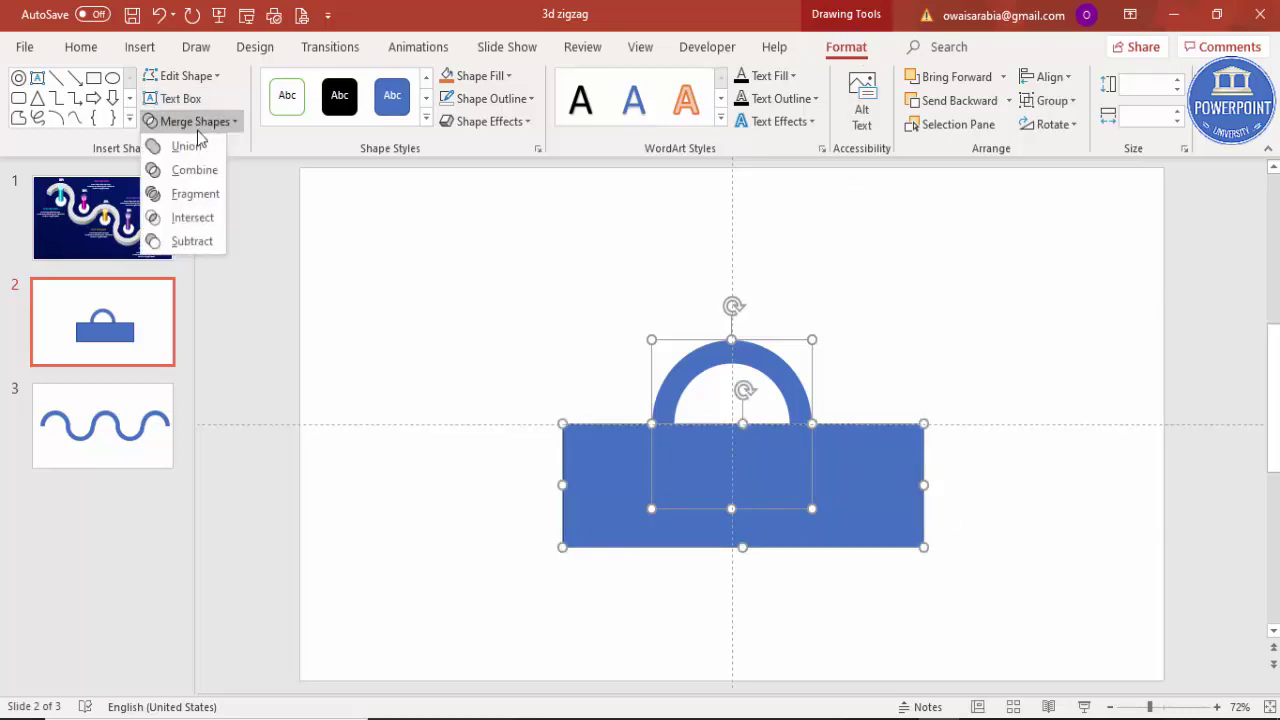
{"action": "left_click", "coordinate": [201, 240]}
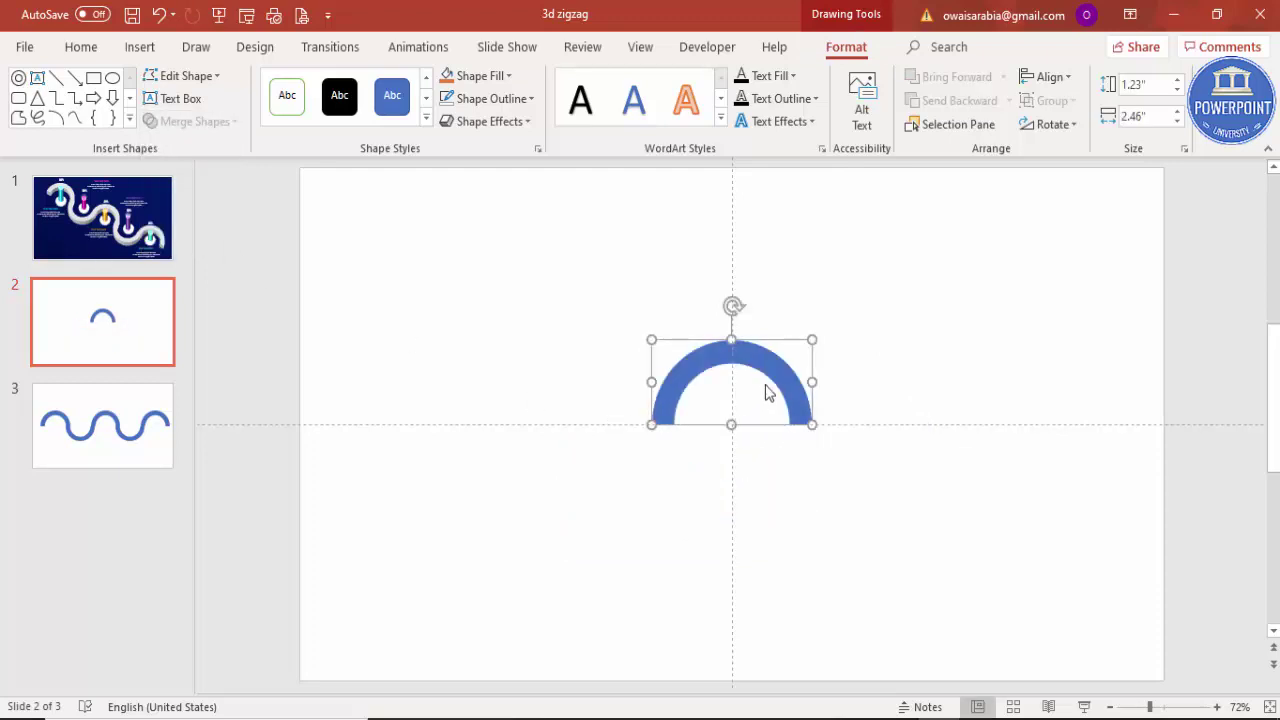
Duplicate the arc near the slide's left side, flip the copy vertically and attach it to the first arc's right end.
{"action": "left_click_drag", "start_coordinate": [783, 377], "coordinate": [608, 476]}
{"action": "left_click", "coordinate": [1061, 133]}
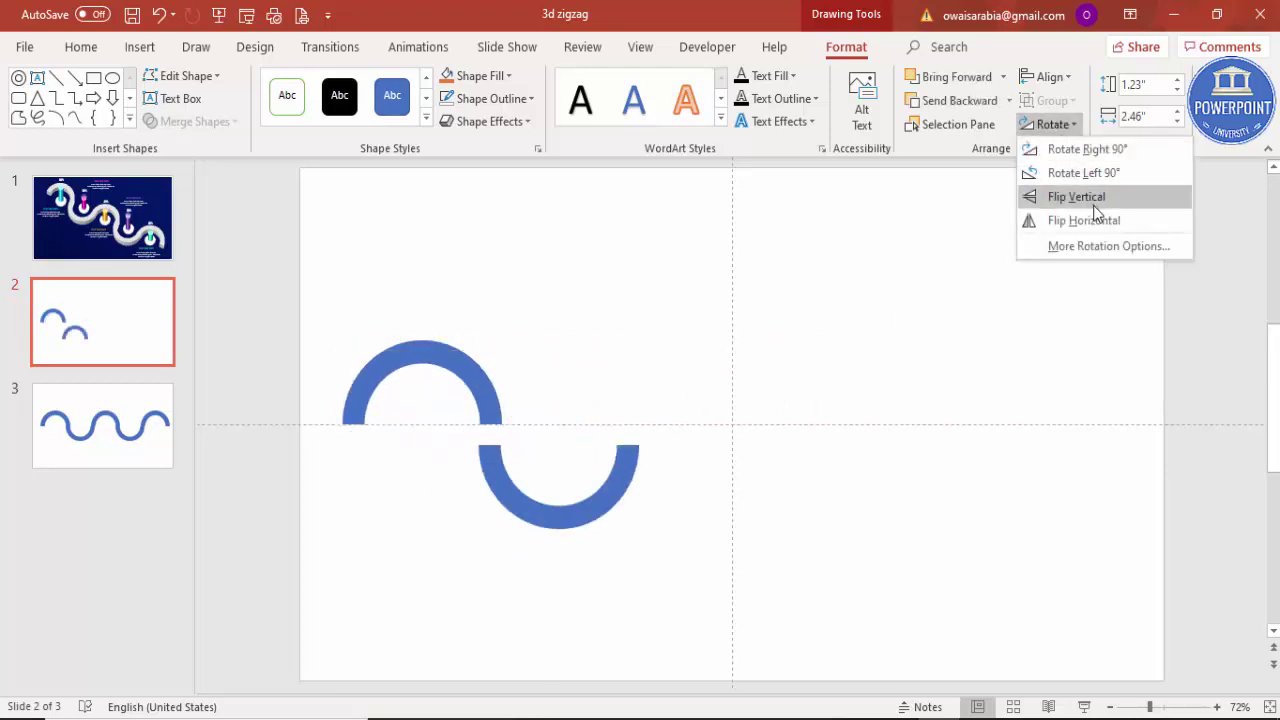
{"action": "left_click", "coordinate": [1093, 205]}
{"action": "left_click_drag", "start_coordinate": [607, 506], "coordinate": [598, 490]}
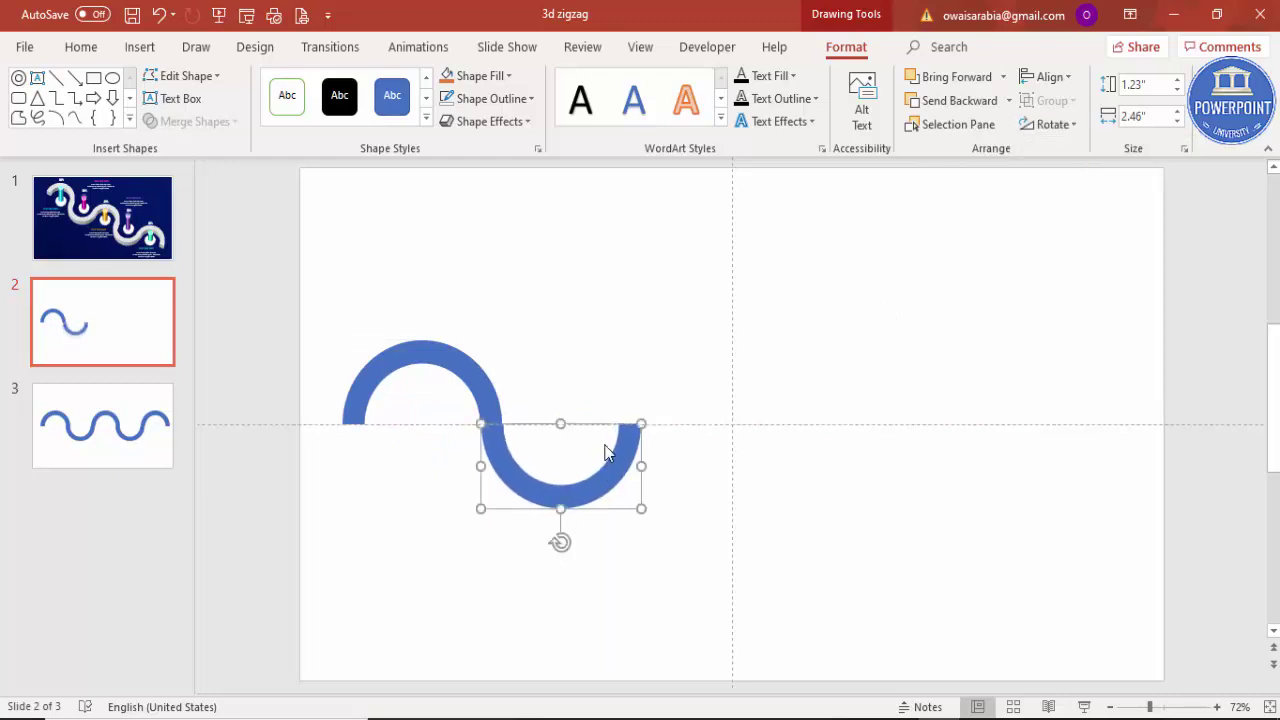
Duplicate the pair of arcs and place the copy at the pair's right end to continue the wave.
{"action": "left_click", "coordinate": [471, 367], "text": "shift"}
{"action": "left_click_drag", "start_coordinate": [498, 386], "coordinate": [749, 374]}
{"action": "left_click", "coordinate": [880, 385]}
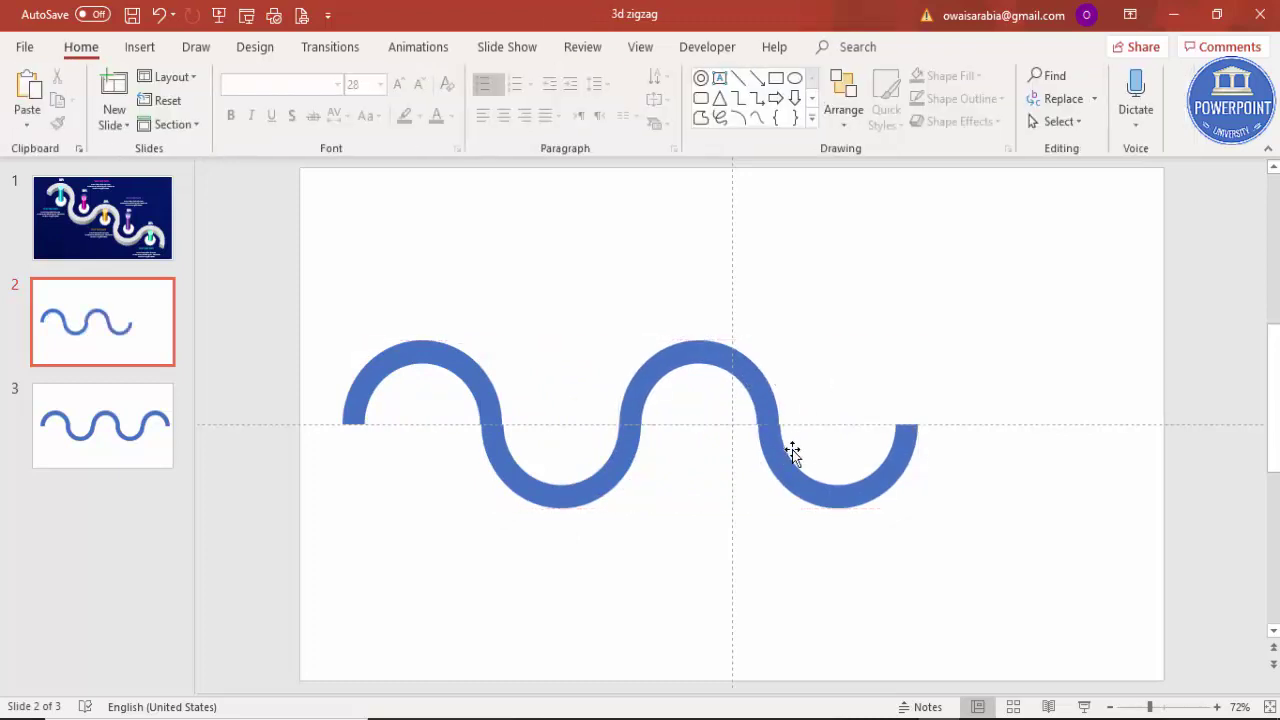
Duplicate the third arc and attach the copy to the right end of the fourth arc.
{"action": "left_click", "coordinate": [757, 376]}
{"action": "left_click_drag", "start_coordinate": [757, 376], "coordinate": [1032, 393]}
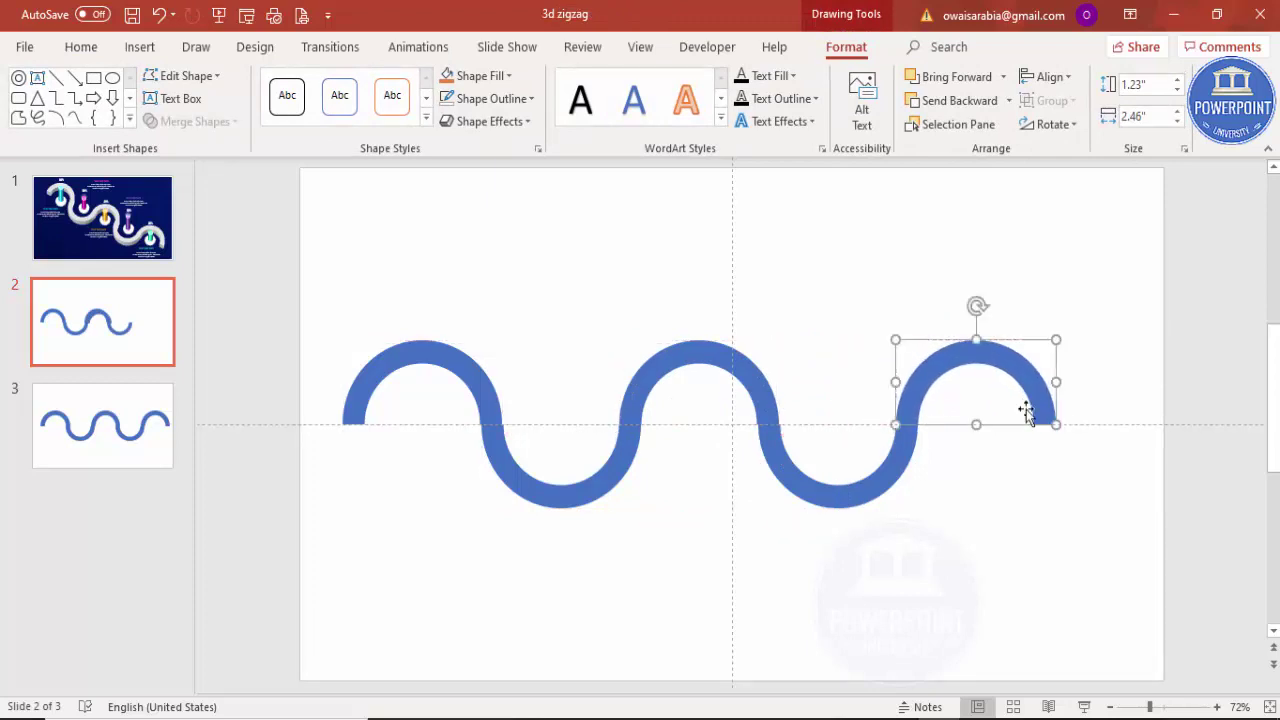
{"action": "left_click", "coordinate": [994, 489]}
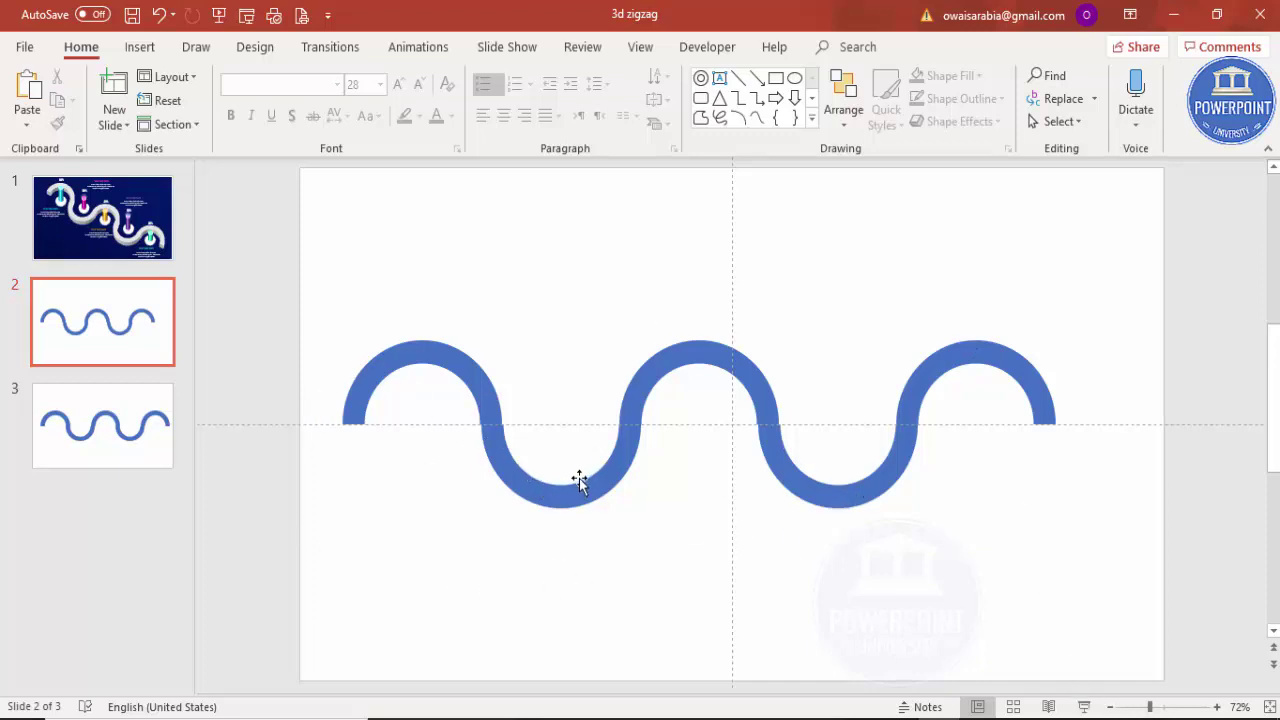
Try to shift the second arc slightly so its edges line up with the first arc.
{"action": "left_click", "coordinate": [1172, 707]}
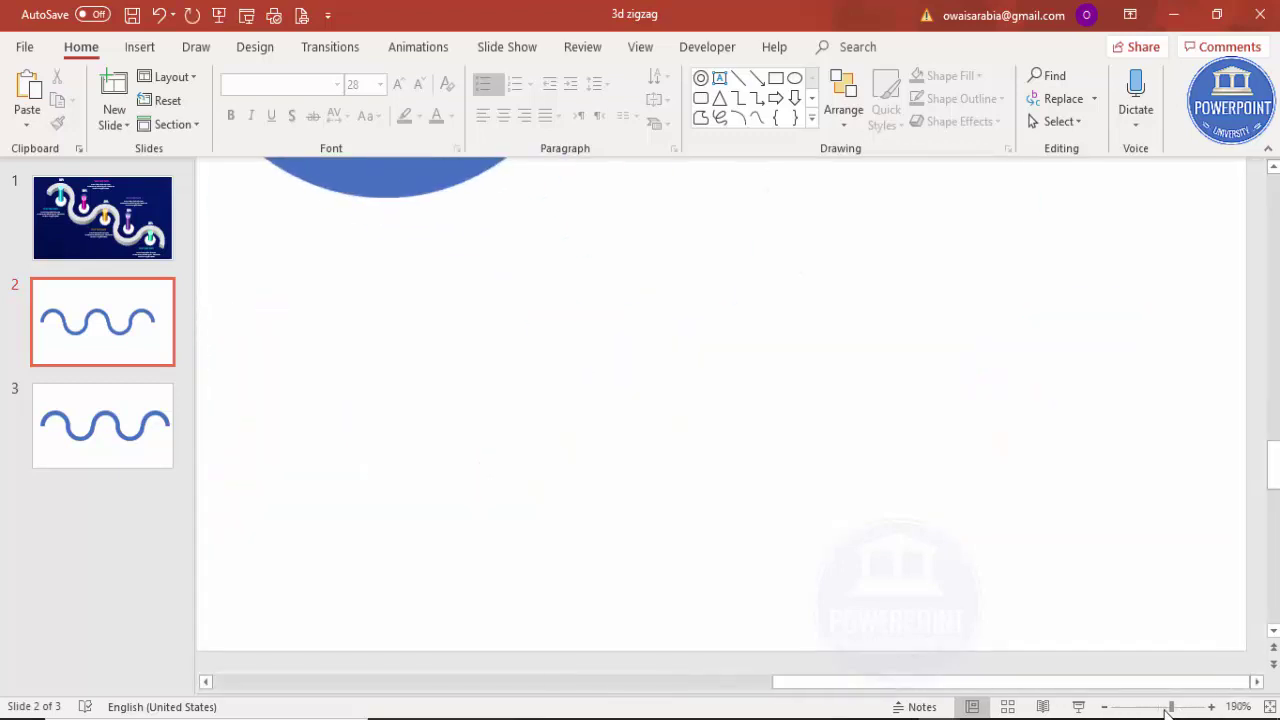
{"action": "left_click", "coordinate": [745, 689]}
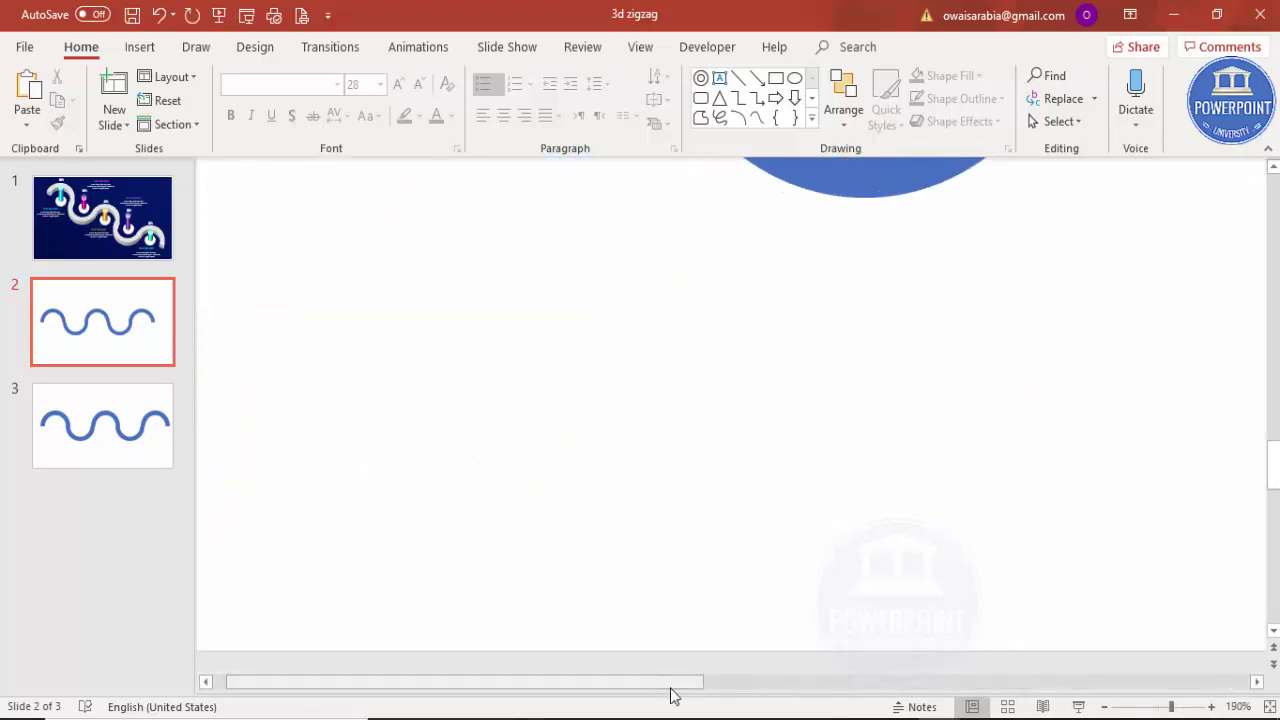
{"action": "scroll", "coordinate": [686, 660], "scroll_direction": "up", "scroll_amount": 6}
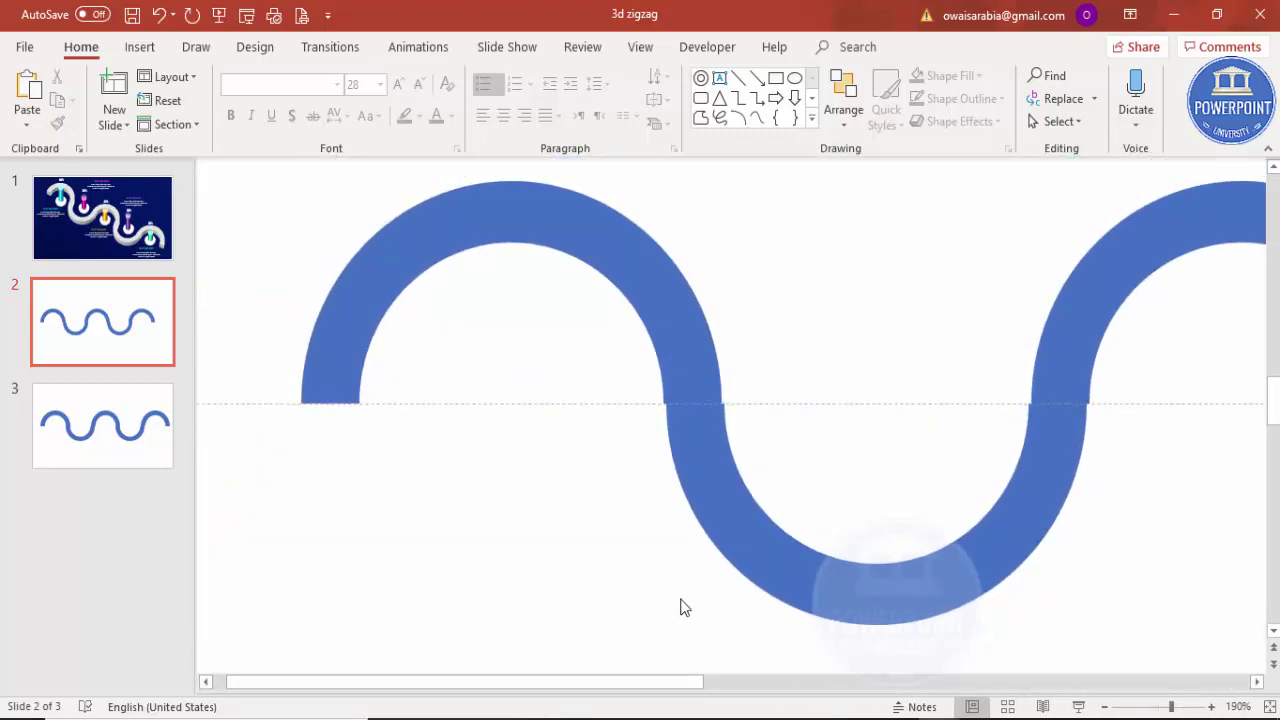
{"action": "scroll", "coordinate": [680, 606], "scroll_direction": "down", "scroll_amount": 1}
{"action": "scroll", "coordinate": [684, 433], "scroll_direction": "up", "scroll_amount": 1}
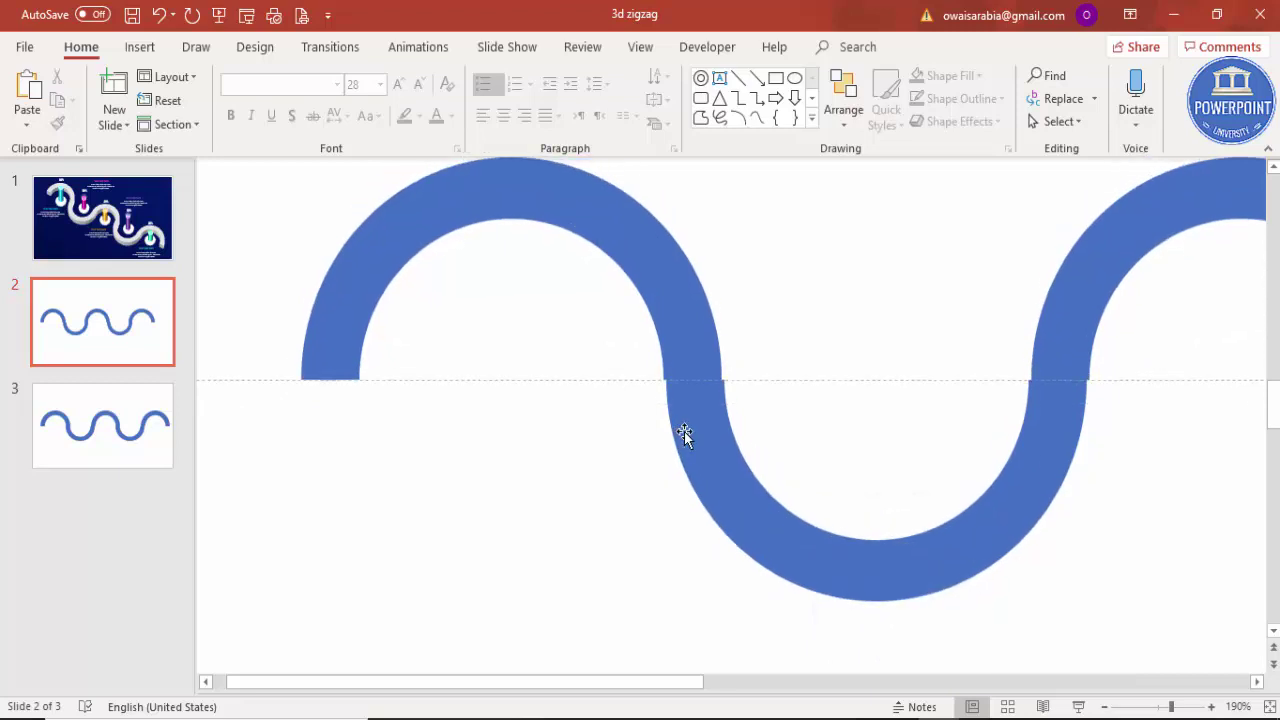
{"action": "scroll", "coordinate": [684, 433], "scroll_direction": "down", "scroll_amount": 1}
{"action": "left_click_drag", "start_coordinate": [737, 465], "coordinate": [733, 458]}
{"action": "left_click", "coordinate": [591, 460]}
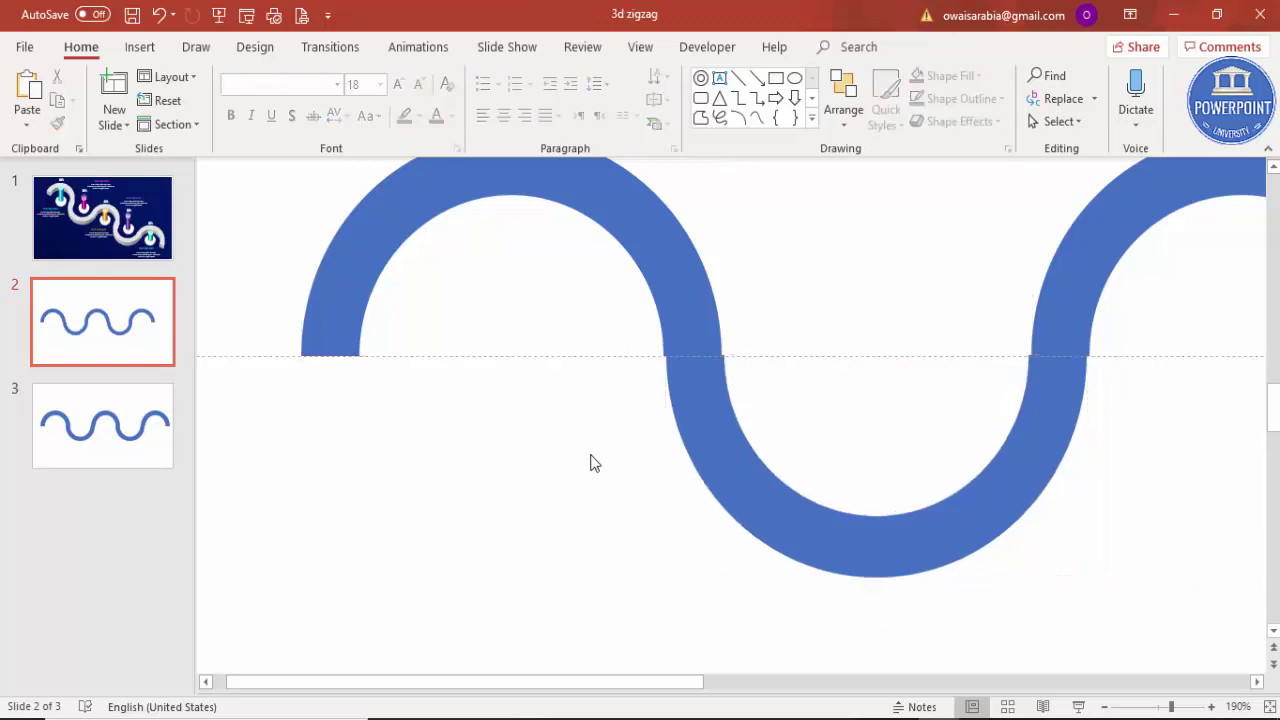
Hide the guides and fine-position the second arc flush with the right end of the first arc.
{"action": "left_click", "coordinate": [641, 48]}
{"action": "left_click", "coordinate": [400, 121]}
{"action": "left_click_drag", "start_coordinate": [715, 424], "coordinate": [707, 425]}
{"action": "key", "text": "ctrl+Right"}
{"action": "key", "text": "ctrl+Right"}
{"action": "key", "text": "ctrl+Right"}
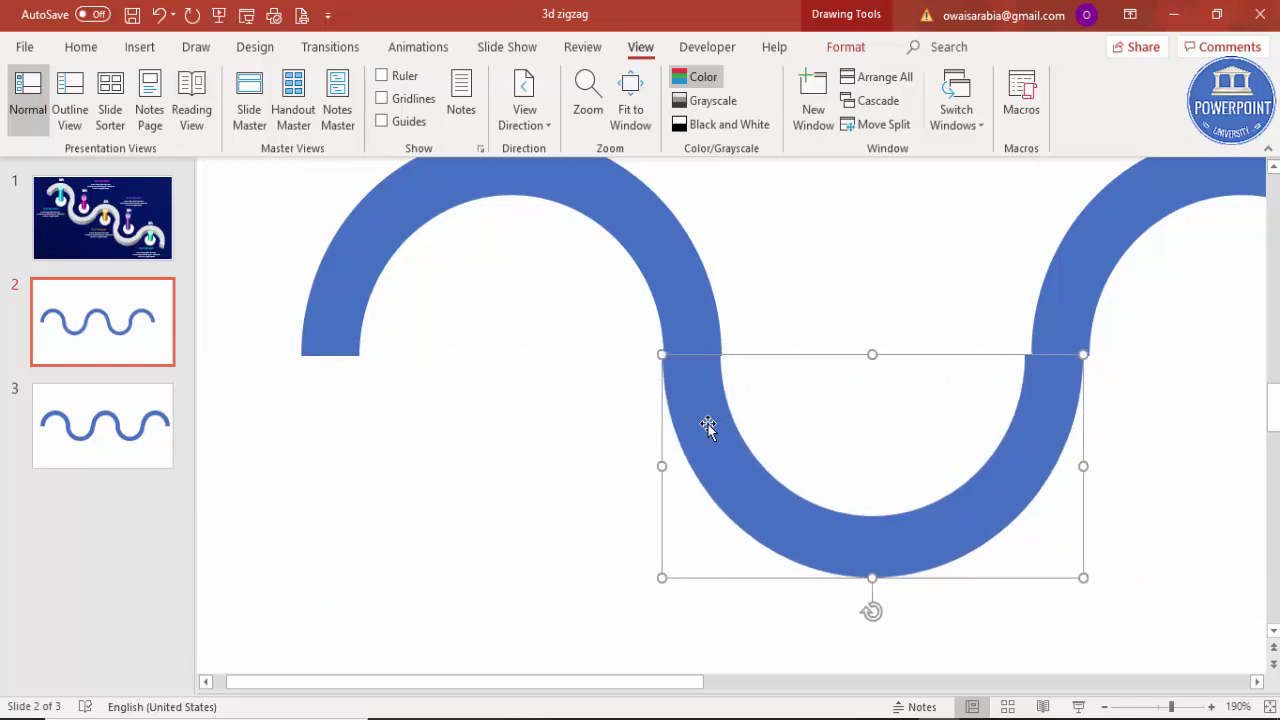
{"action": "left_click", "coordinate": [641, 425]}
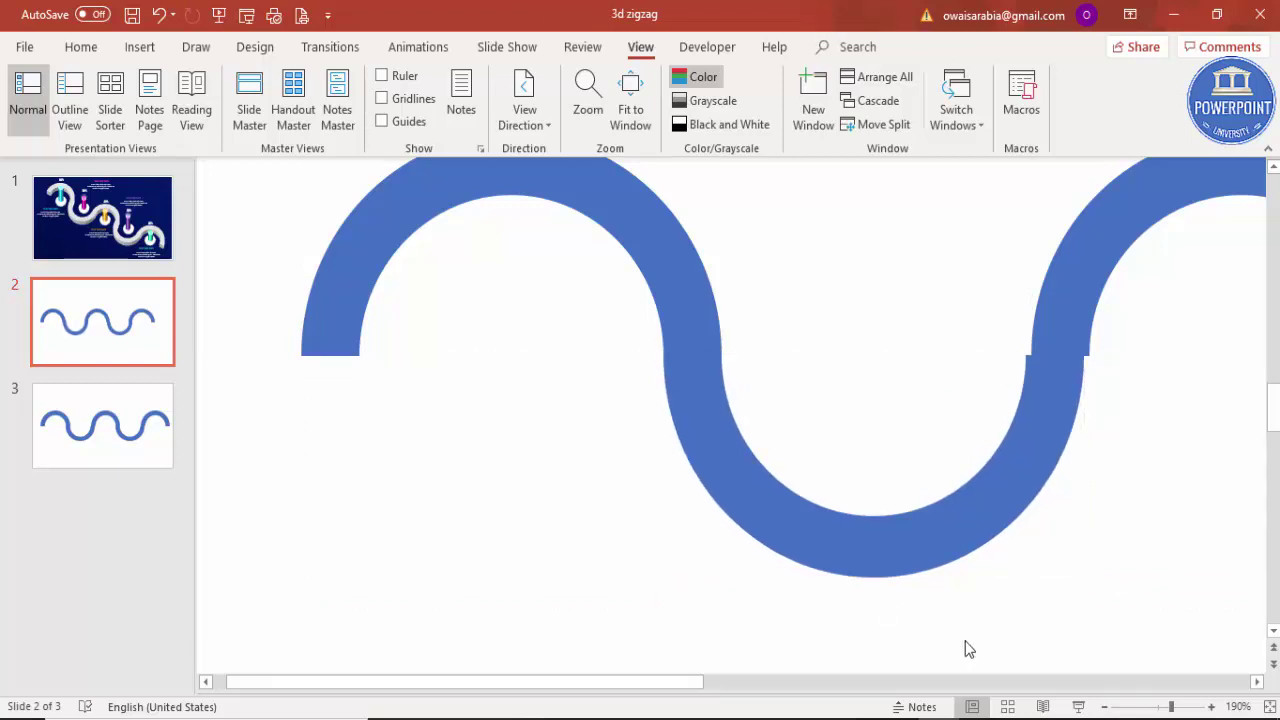
Nudge the third arc left until its edges are flush with the second arc's right end.
{"action": "left_click_drag", "start_coordinate": [702, 689], "coordinate": [757, 689]}
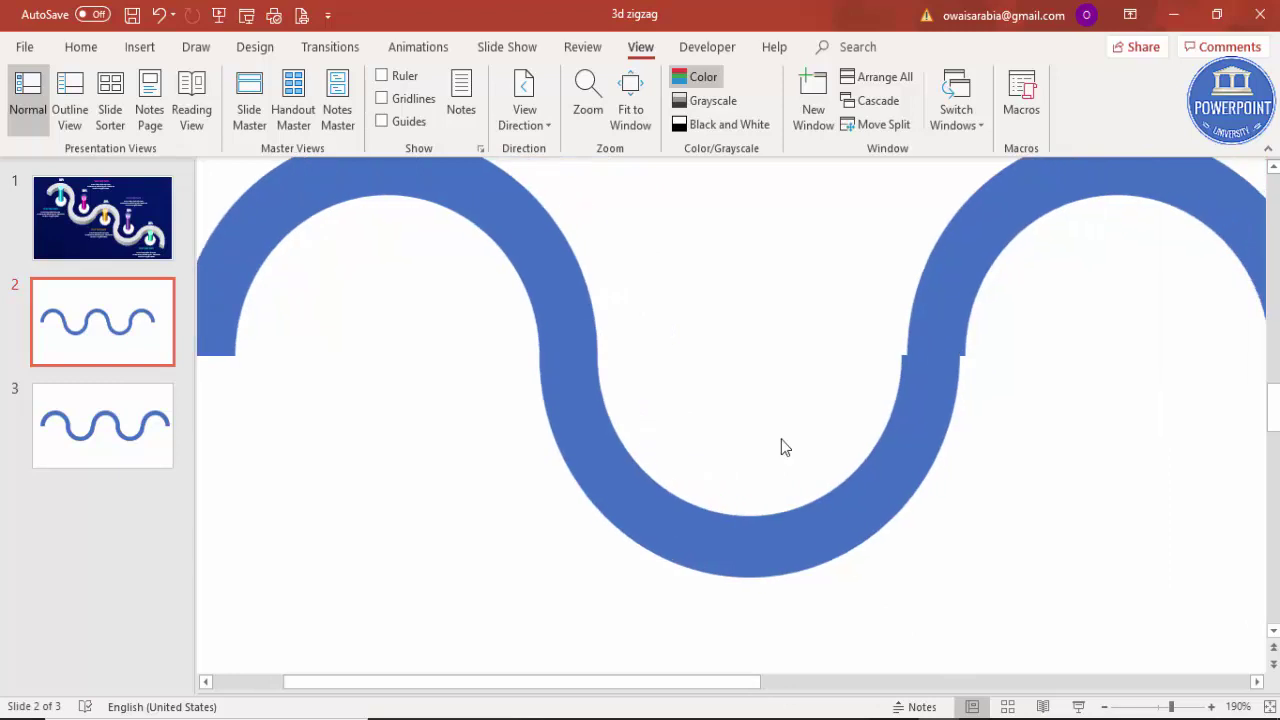
{"action": "left_click", "coordinate": [912, 276]}
{"action": "key", "text": "ctrl+Left"}
{"action": "key", "text": "ctrl+Left"}
{"action": "key", "text": "ctrl+Left"}
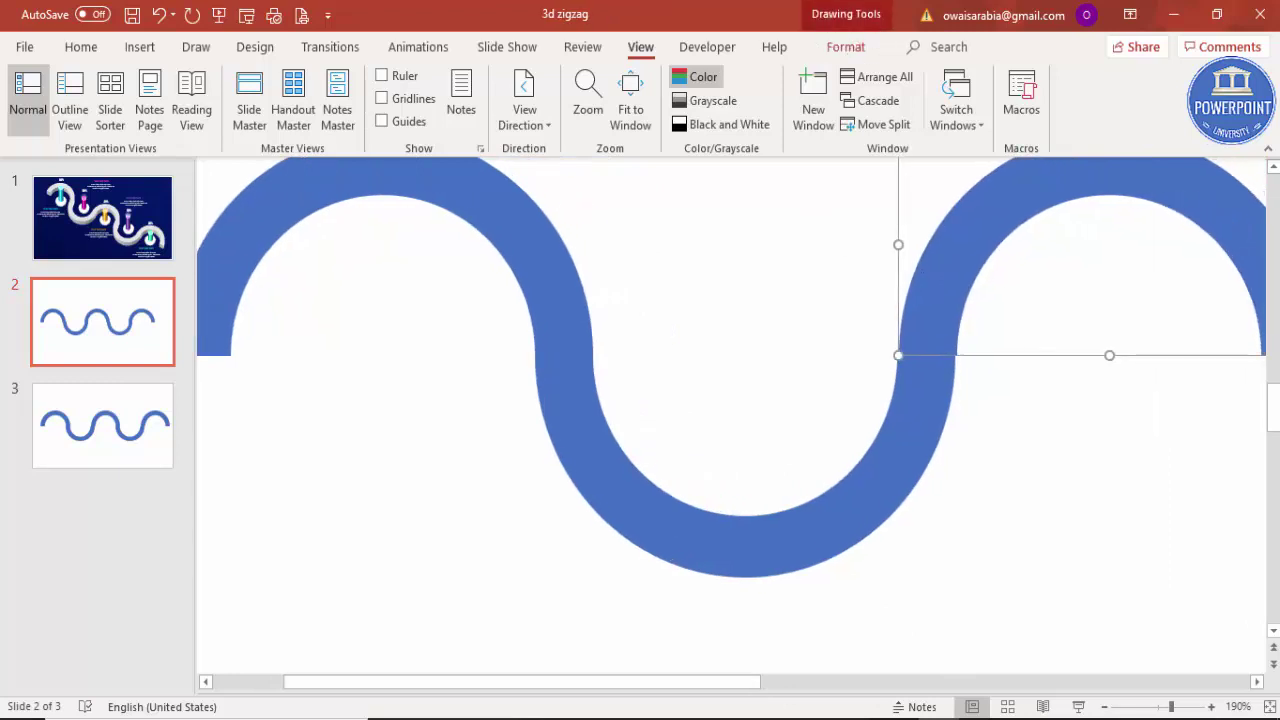
{"action": "key", "text": "ctrl+Left"}
{"action": "left_click", "coordinate": [1103, 466]}
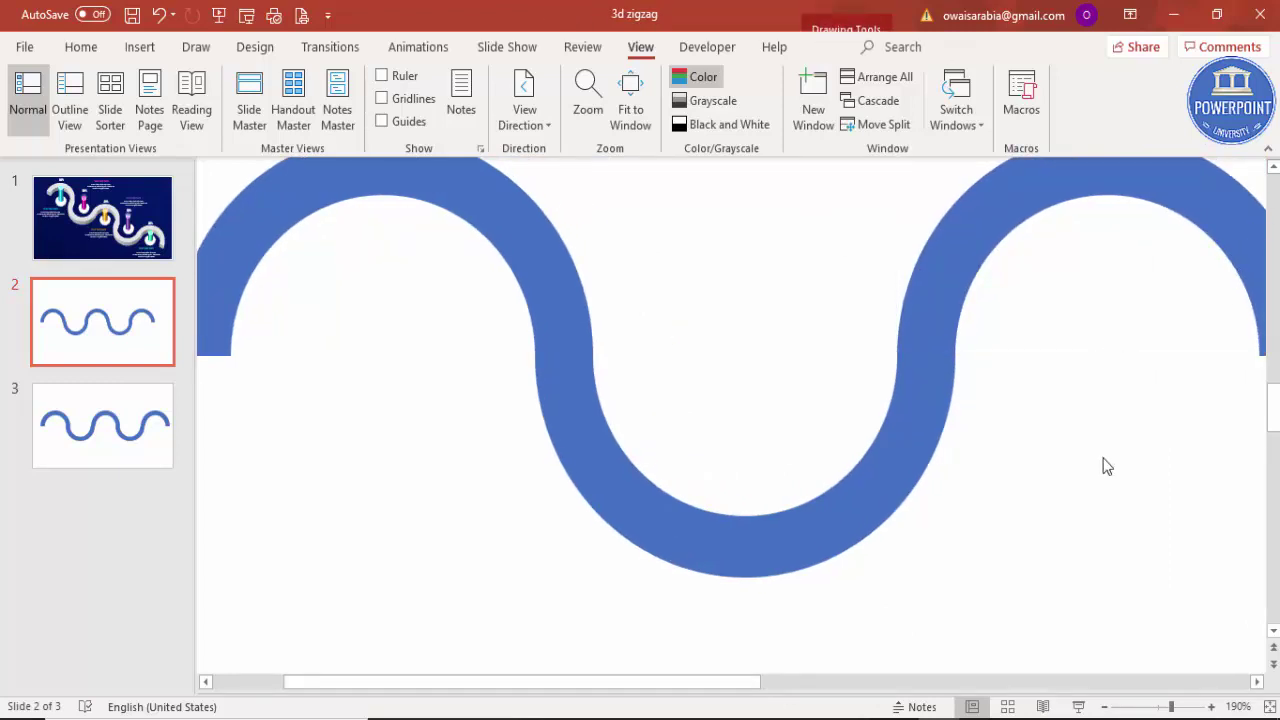
Nudge the fourth arc left until its edges are flush with the third arc's right end.
{"action": "left_click_drag", "start_coordinate": [702, 689], "coordinate": [851, 689]}
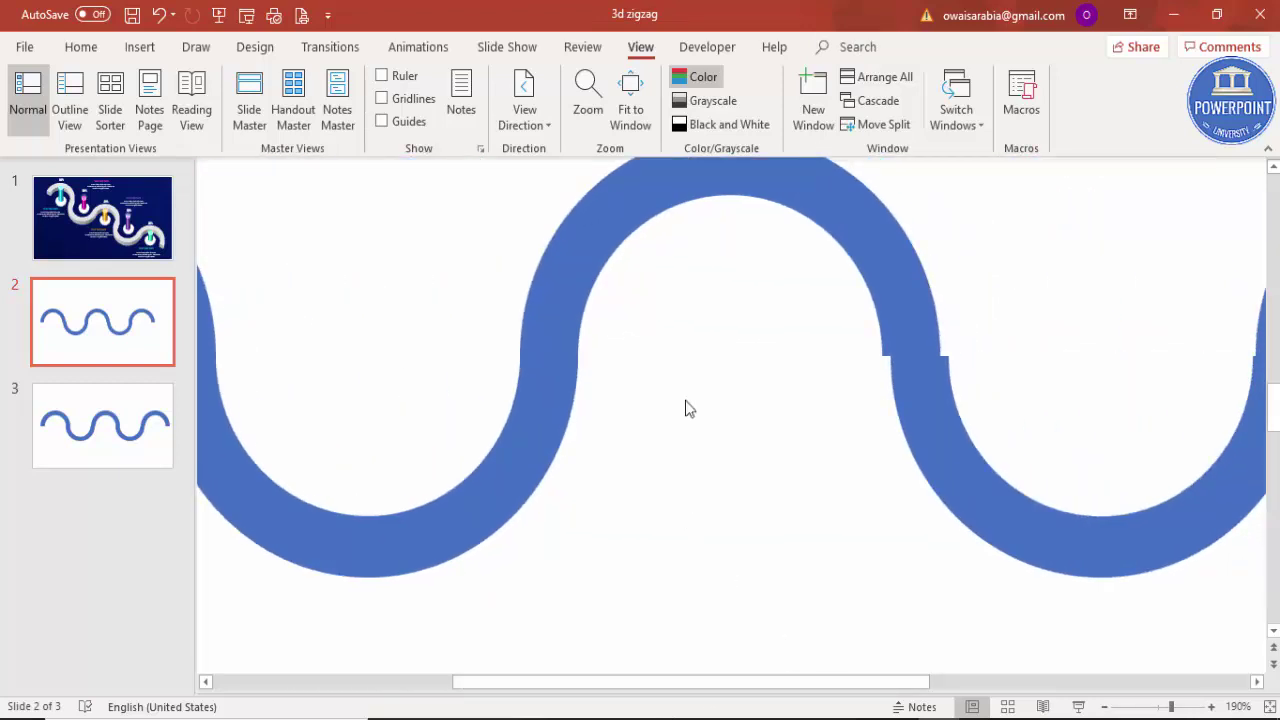
{"action": "left_click", "coordinate": [951, 423]}
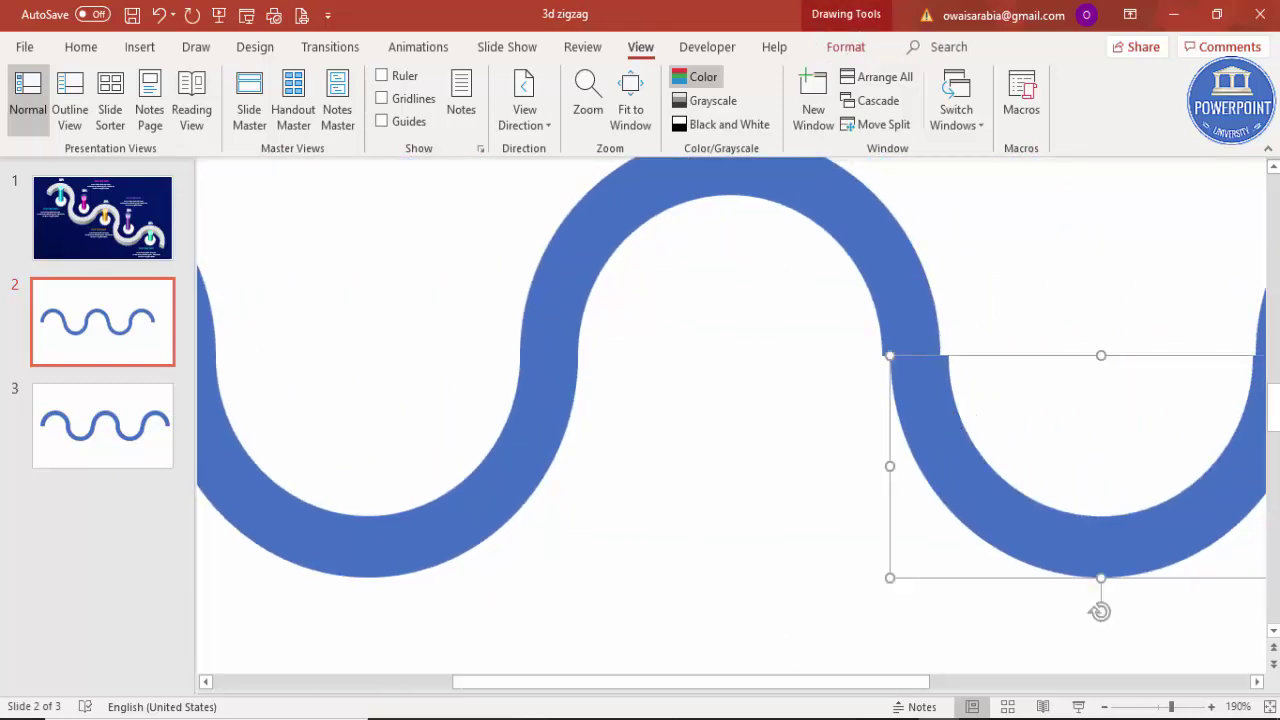
{"action": "key", "text": "Left"}
{"action": "key", "text": "Left"}
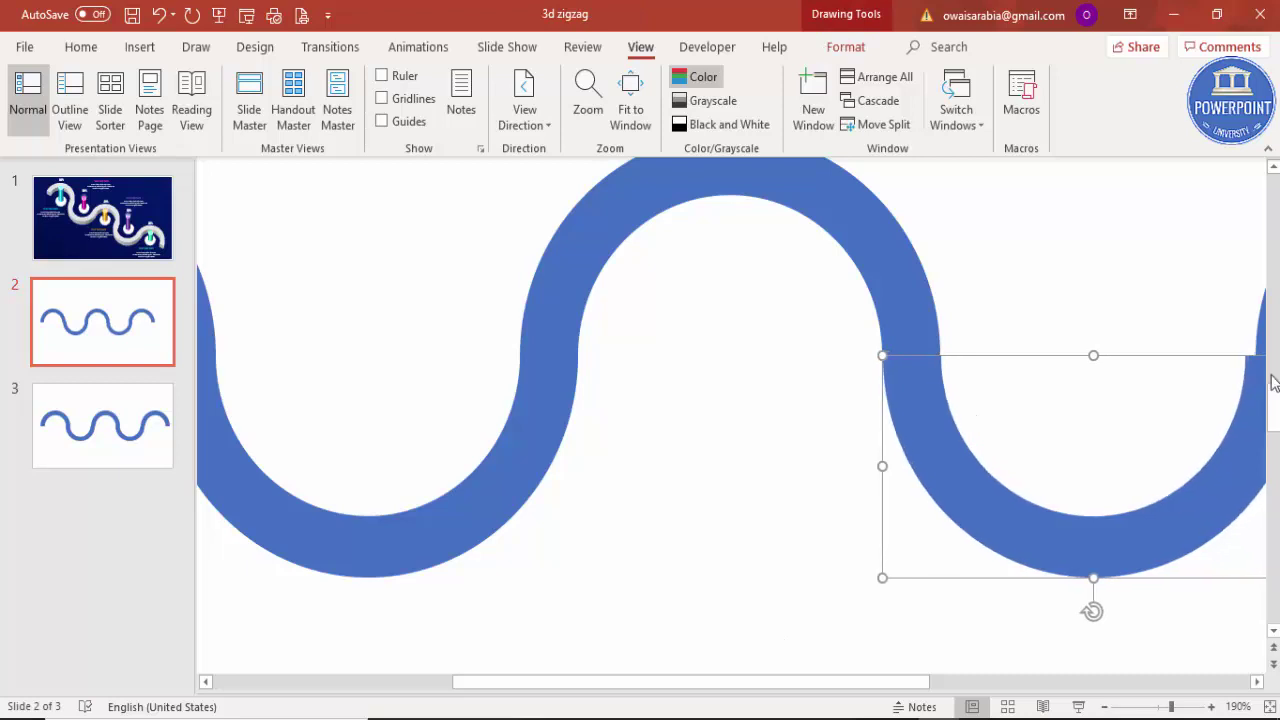
{"action": "left_click", "coordinate": [837, 498]}
{"action": "left_click", "coordinate": [904, 416]}
{"action": "left_click", "coordinate": [846, 472]}
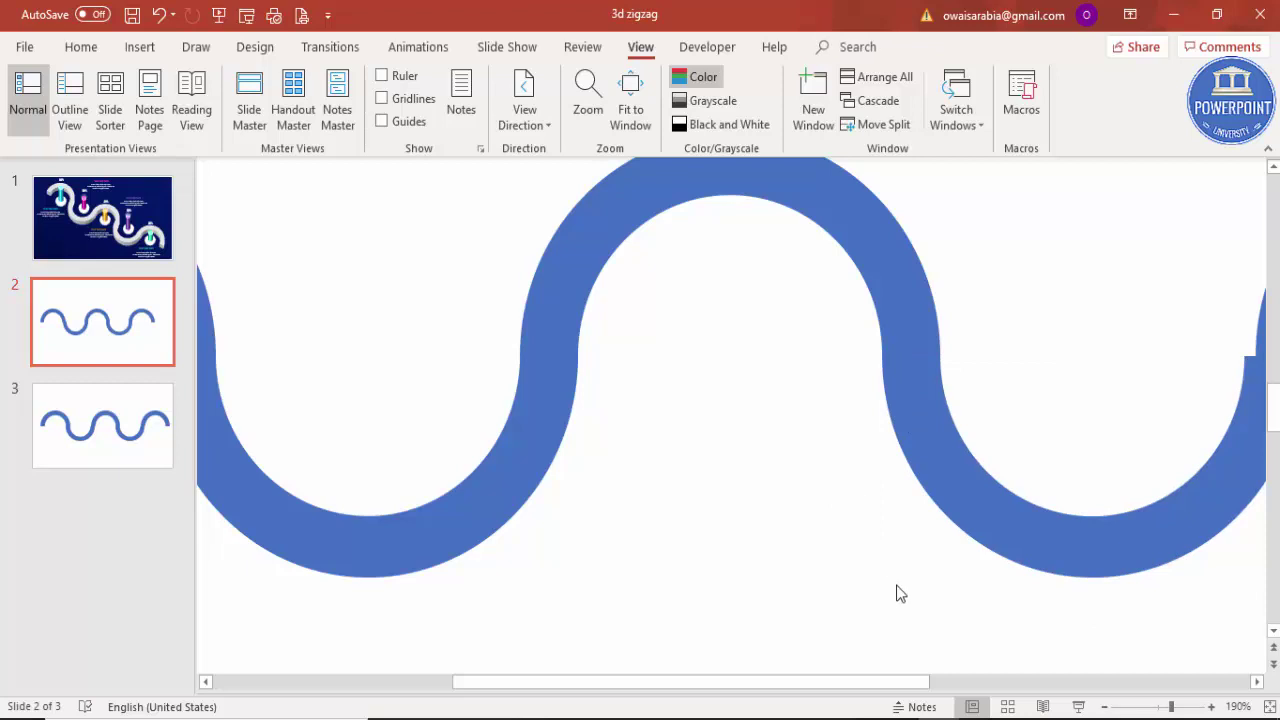
Nudge the fifth arc left until its edges are flush with the fourth arc's right end.
{"action": "mouse_move", "coordinate": [912, 688]}
{"action": "left_mouse_down"}
{"action": "mouse_move", "coordinate": [1014, 686]}
{"action": "mouse_move", "coordinate": [1023, 666]}
{"action": "mouse_move", "coordinate": [1023, 700]}
{"action": "mouse_move", "coordinate": [1110, 697]}
{"action": "left_mouse_up"}
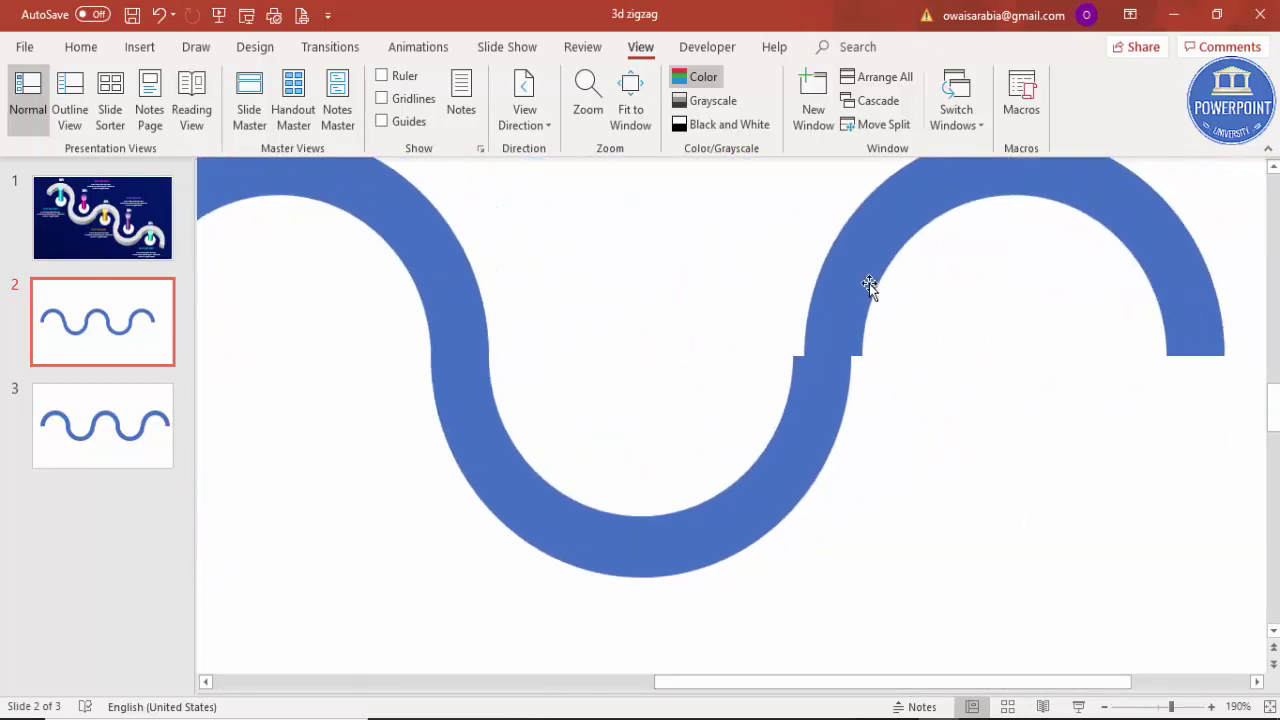
{"action": "left_click", "coordinate": [868, 283]}
{"action": "key", "text": "ctrl+Left"}
{"action": "key", "text": "ctrl+Left"}
{"action": "key", "text": "ctrl+Left"}
{"action": "key", "text": "ctrl+Left"}
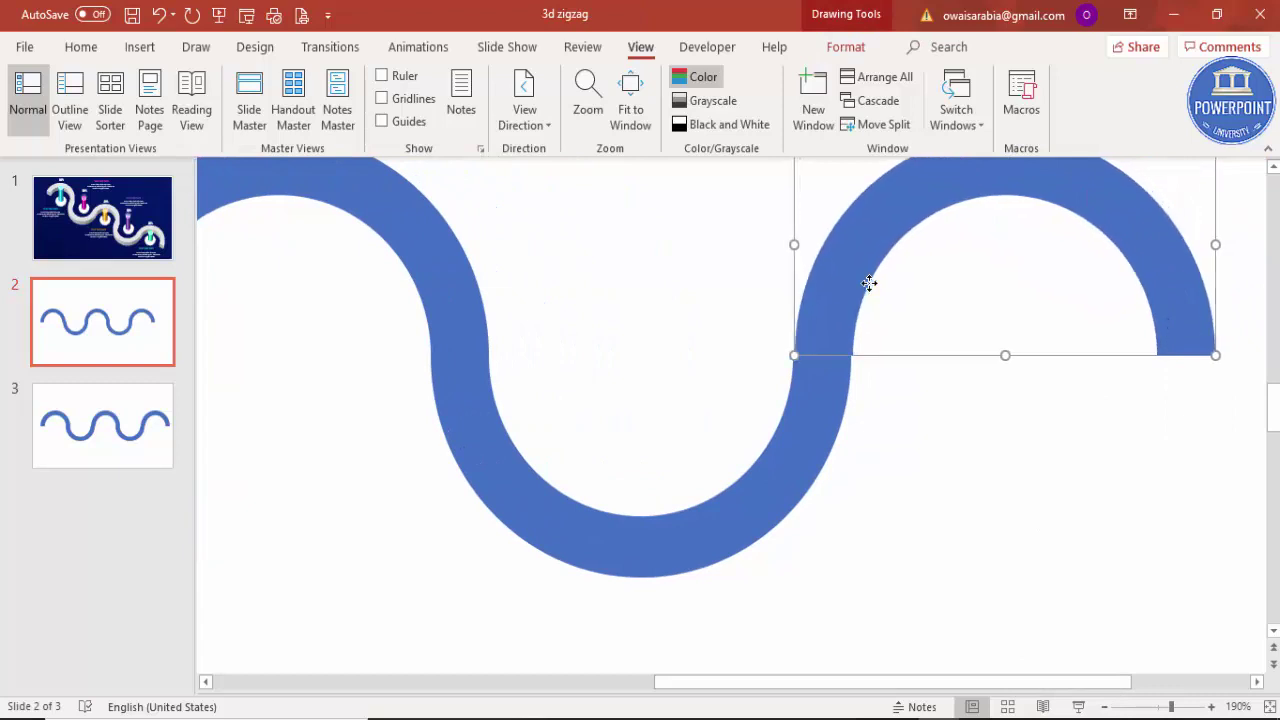
{"action": "key", "text": "ctrl+Left"}
{"action": "left_click", "coordinate": [886, 391]}
{"action": "left_click", "coordinate": [835, 328]}
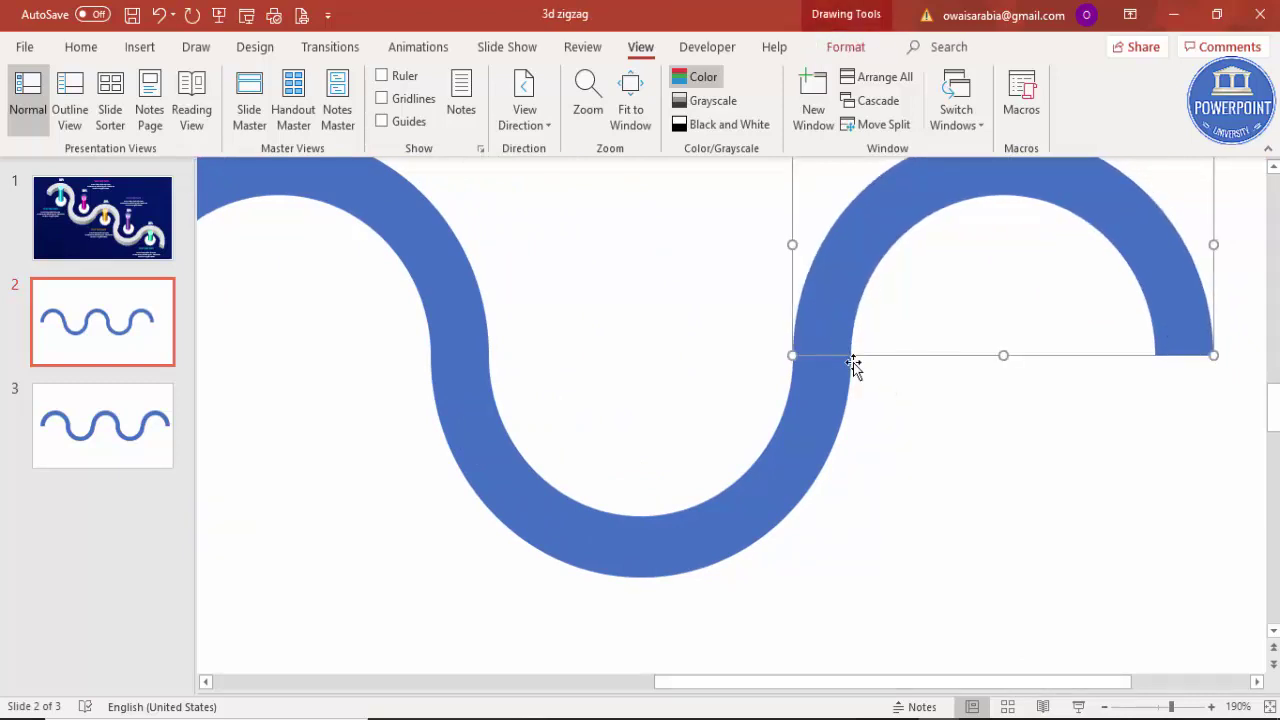
{"action": "left_click", "coordinate": [900, 421]}
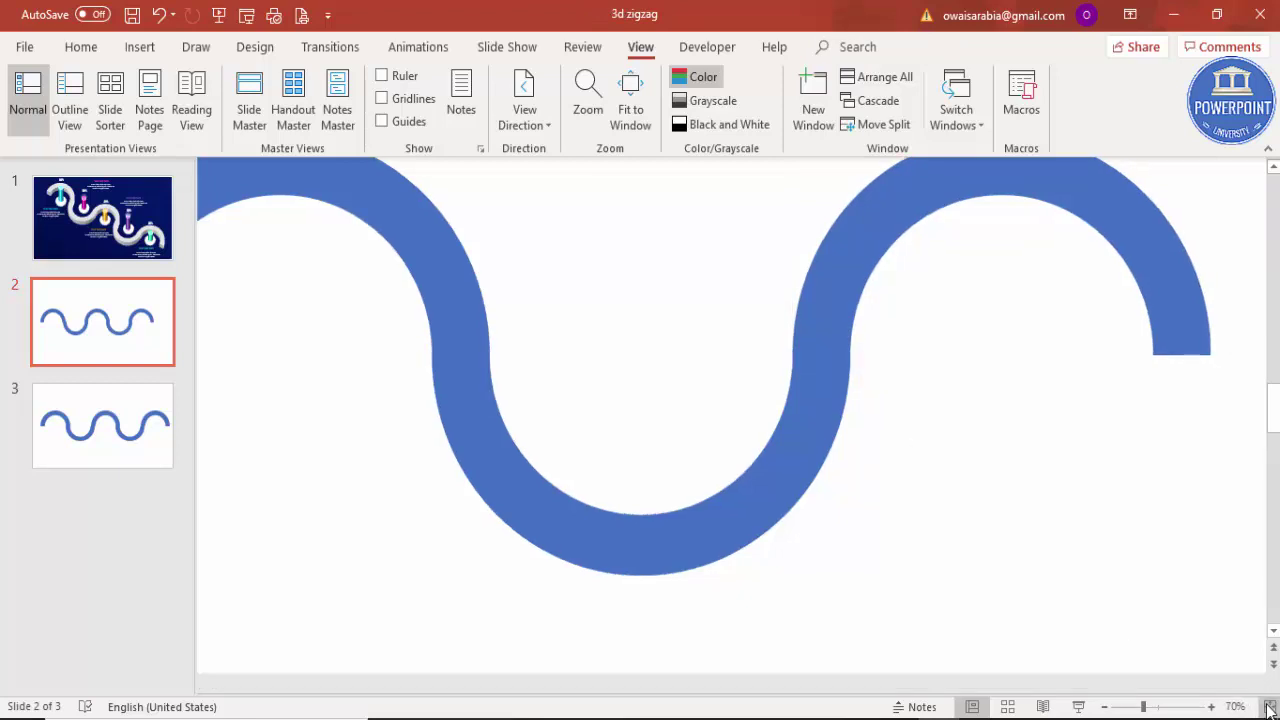
Merge all five arcs on slide 2 into one continuous wave shape with Union.
{"action": "left_click", "coordinate": [1269, 707]}
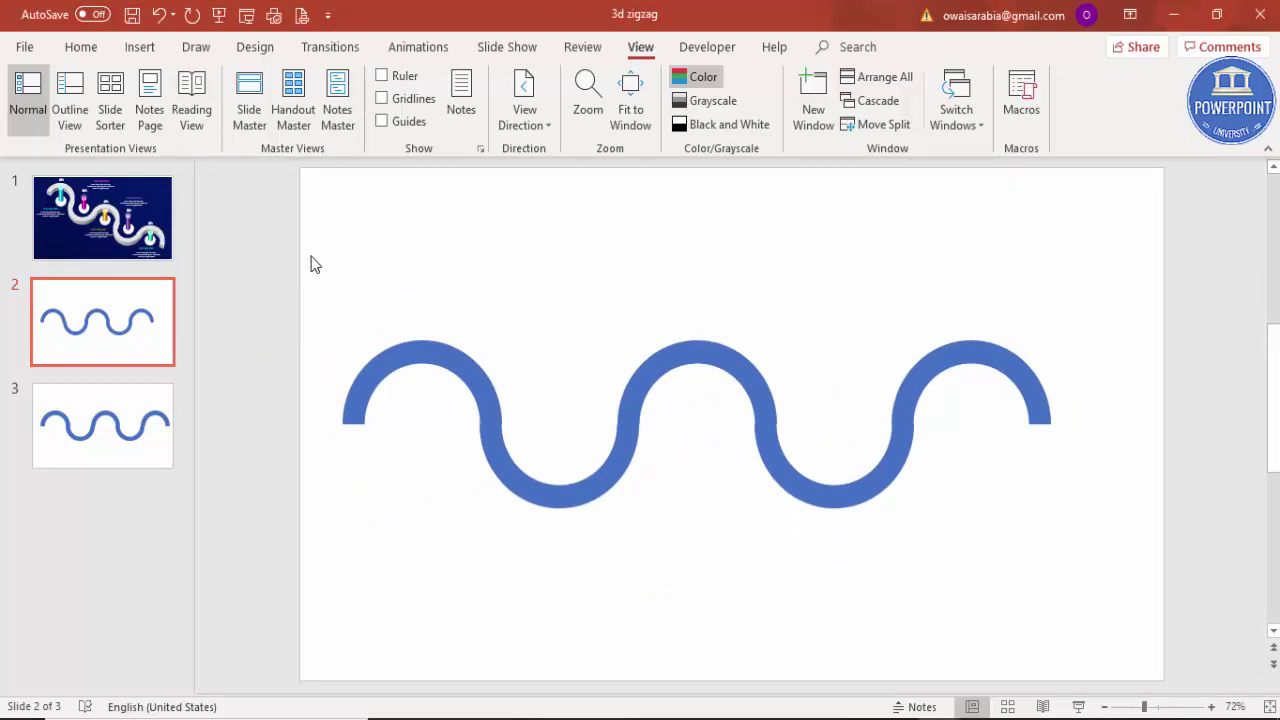
{"action": "key", "text": "ctrl+a"}
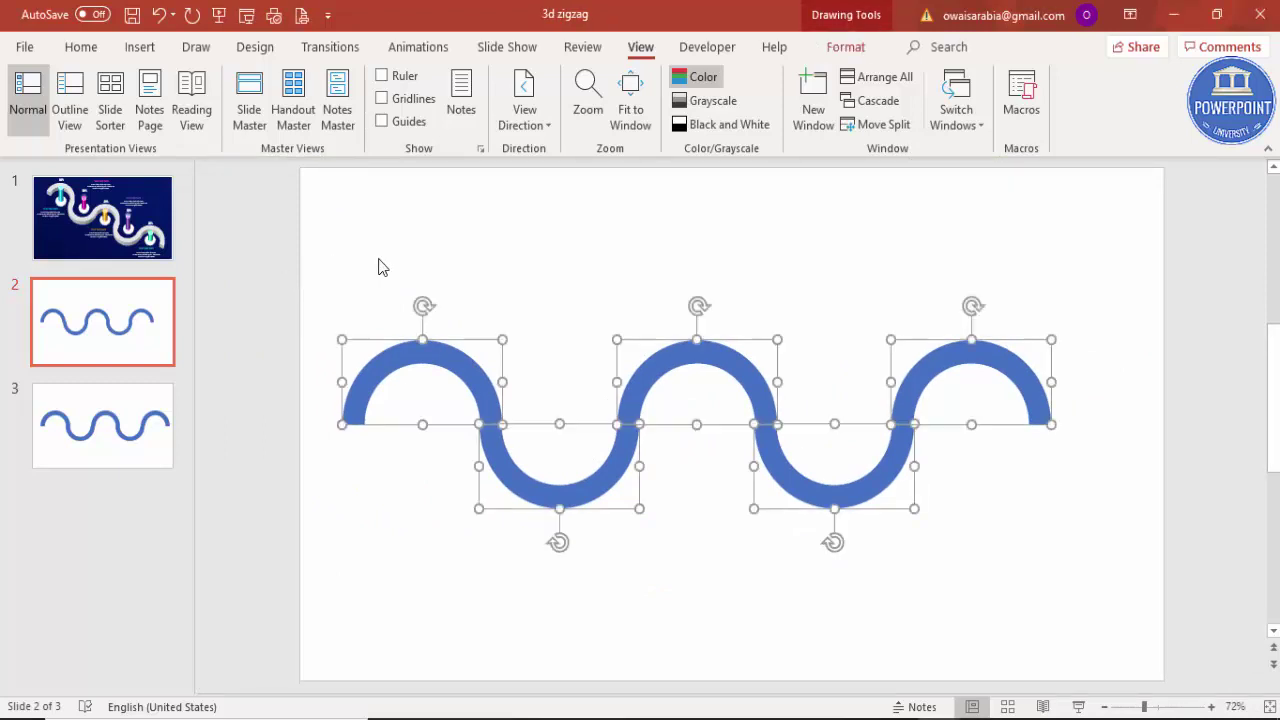
{"action": "left_click", "coordinate": [845, 47]}
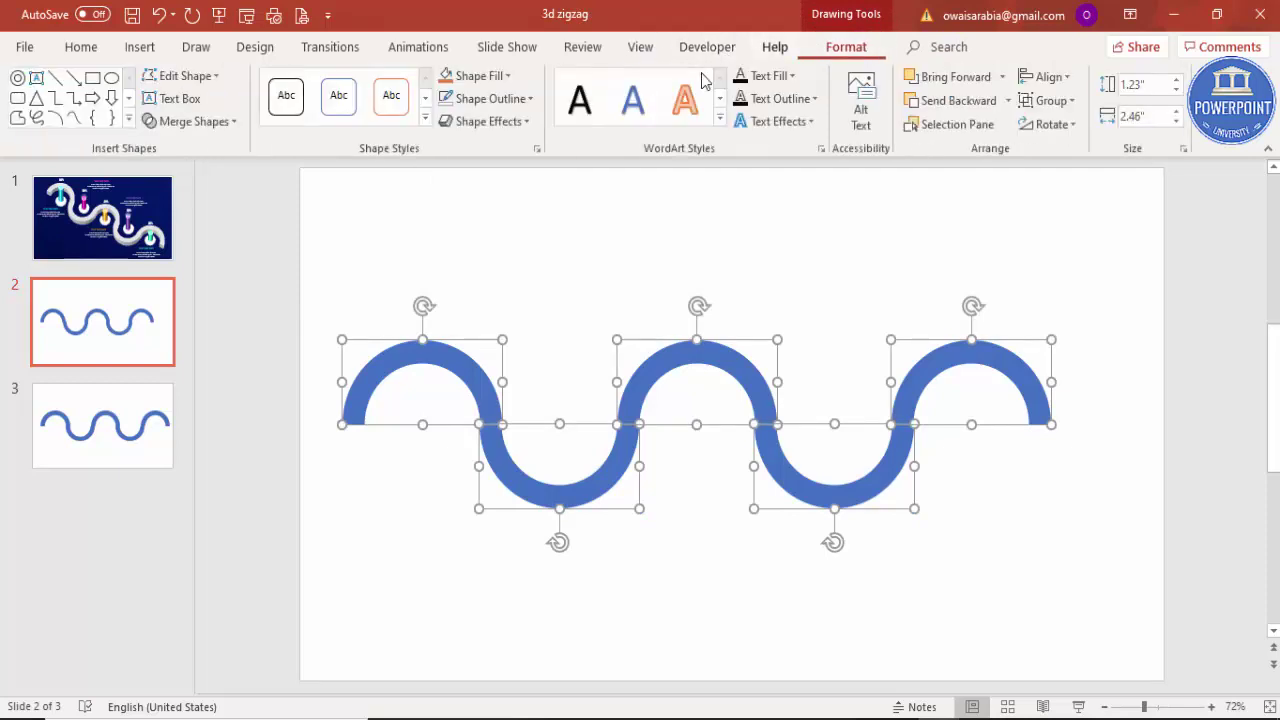
{"action": "left_click", "coordinate": [209, 130]}
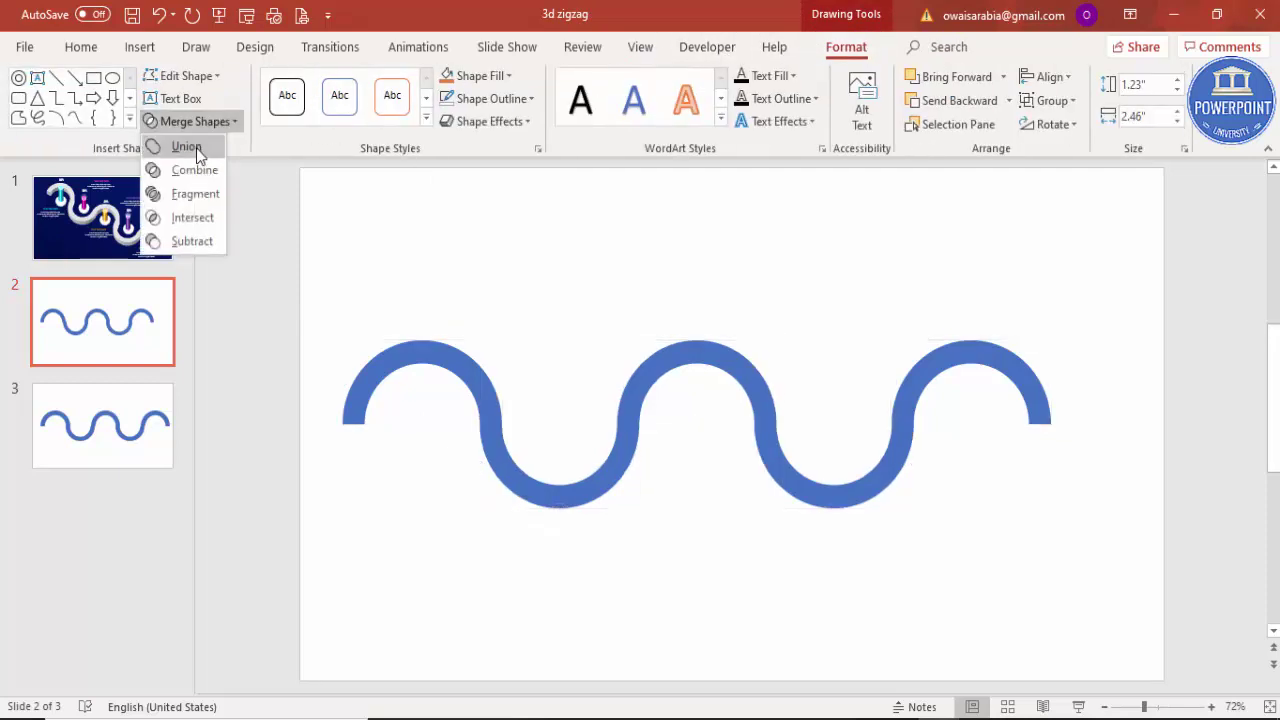
{"action": "left_click", "coordinate": [196, 149]}
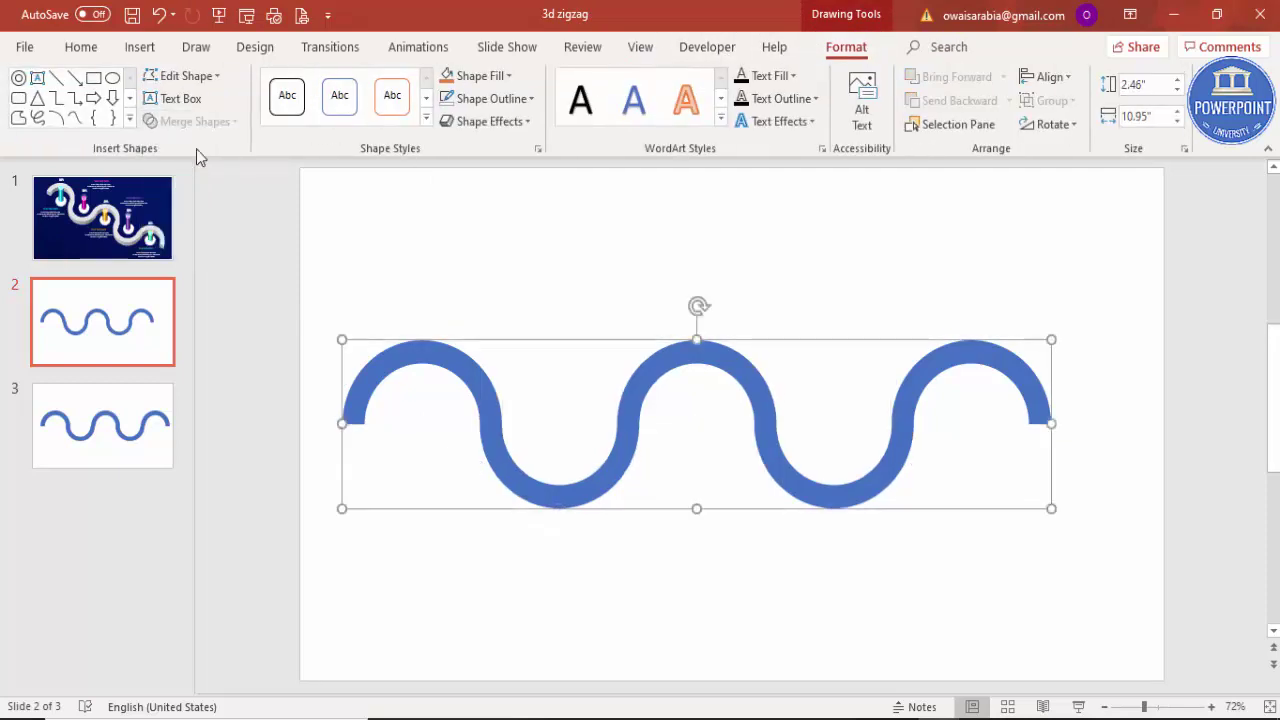
Apply the Off Axis 2: Top 3-D rotation preset to the merged wave.
{"action": "right_click", "coordinate": [655, 371]}
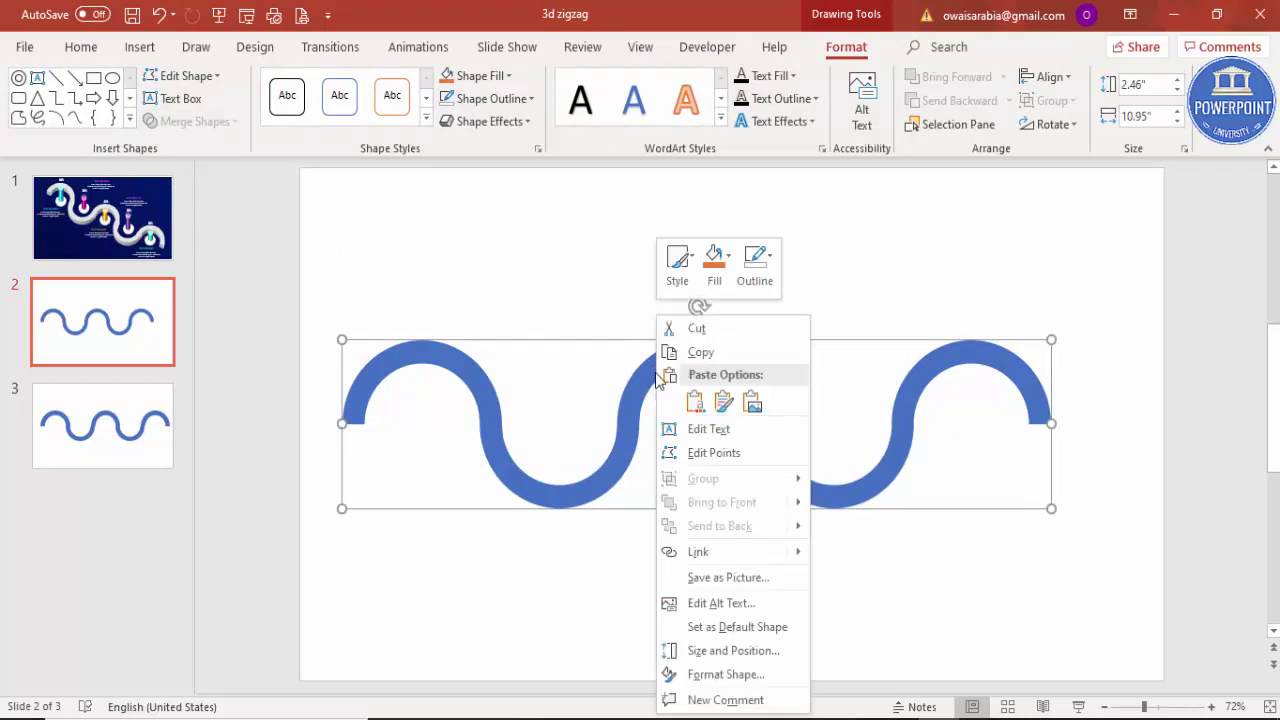
{"action": "left_click", "coordinate": [757, 680]}
{"action": "left_click", "coordinate": [1081, 252]}
{"action": "left_click", "coordinate": [1037, 422]}
{"action": "left_click", "coordinate": [1203, 458]}
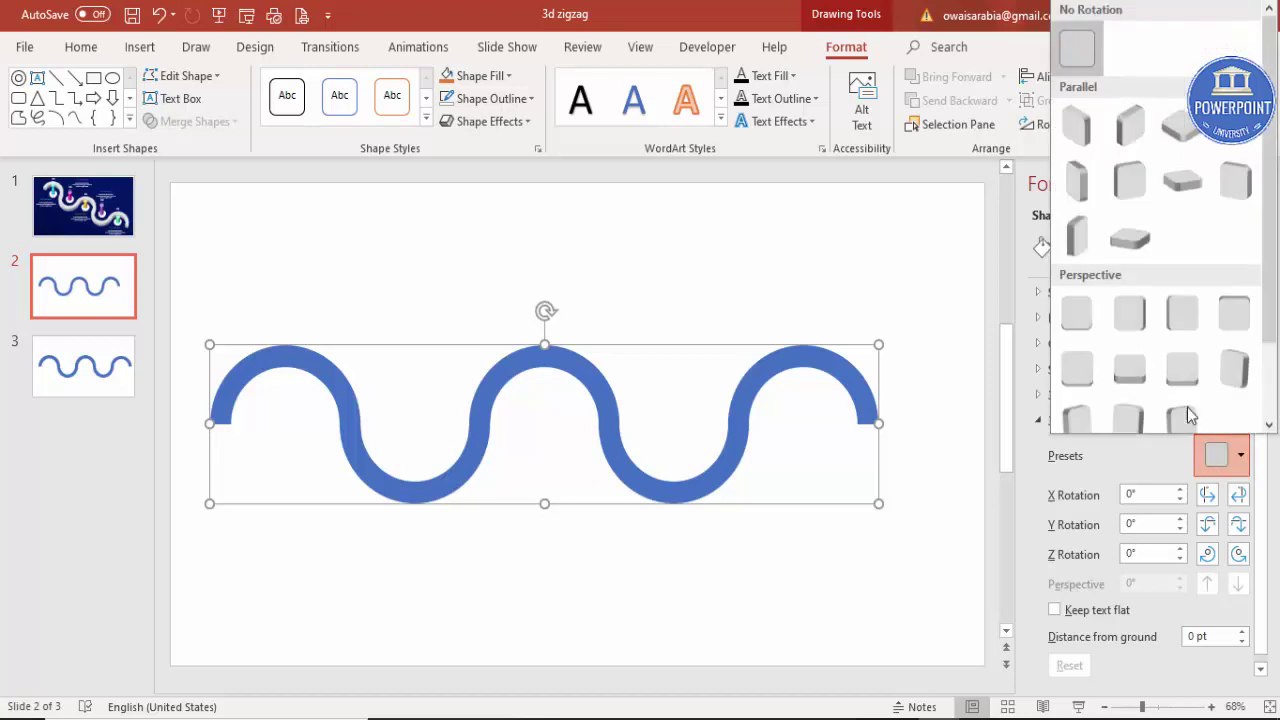
{"action": "left_click", "coordinate": [1135, 246]}
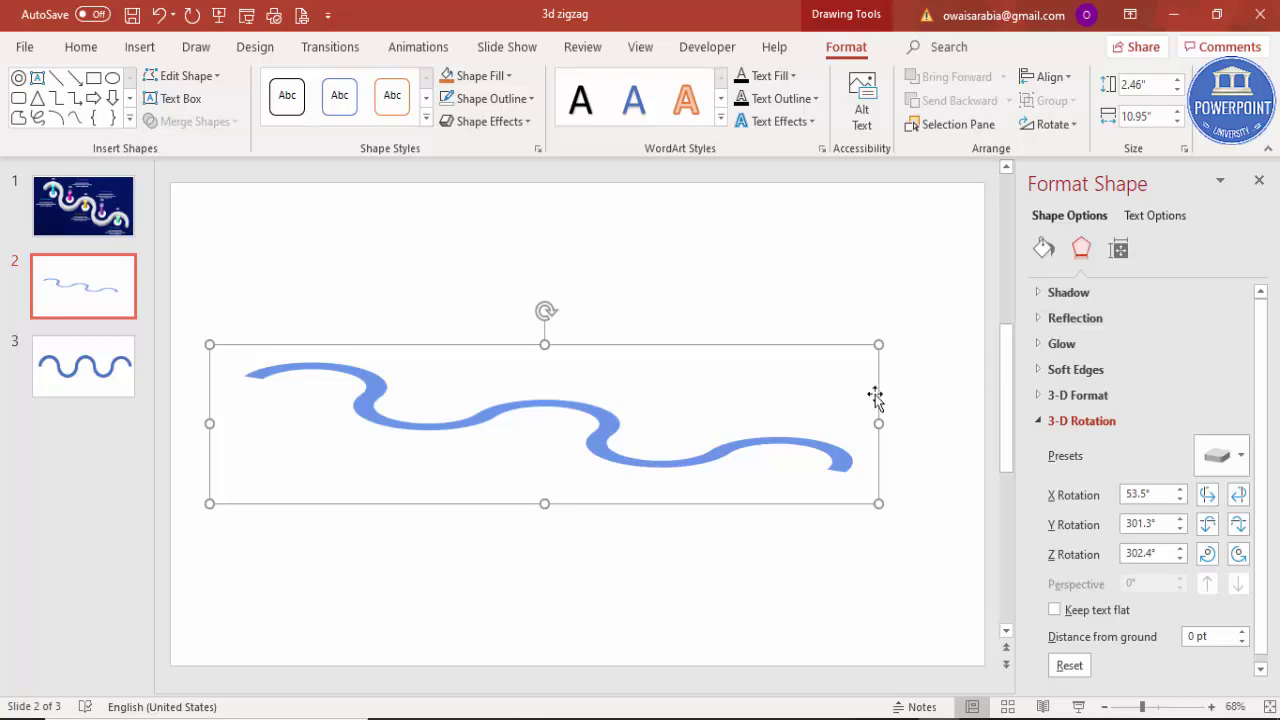
Give the wave a 3-D depth of 25 pt.
{"action": "left_click", "coordinate": [1052, 396]}
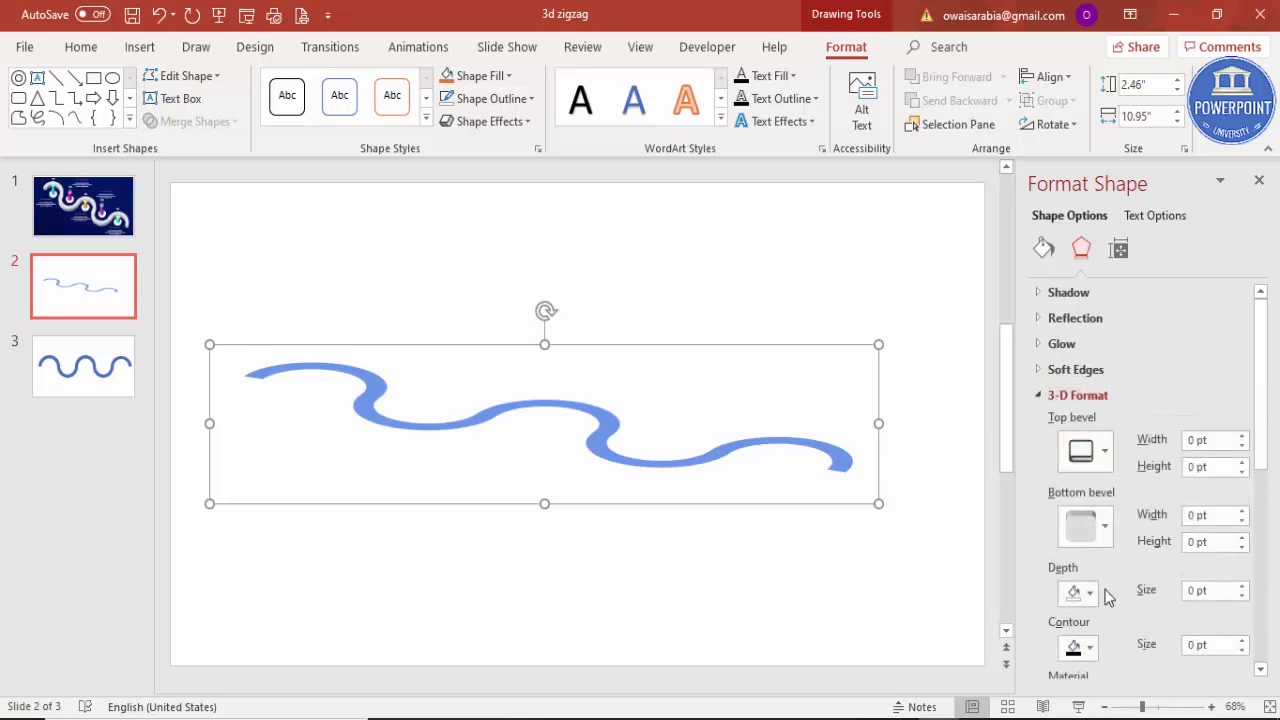
{"action": "left_click", "coordinate": [1243, 588]}
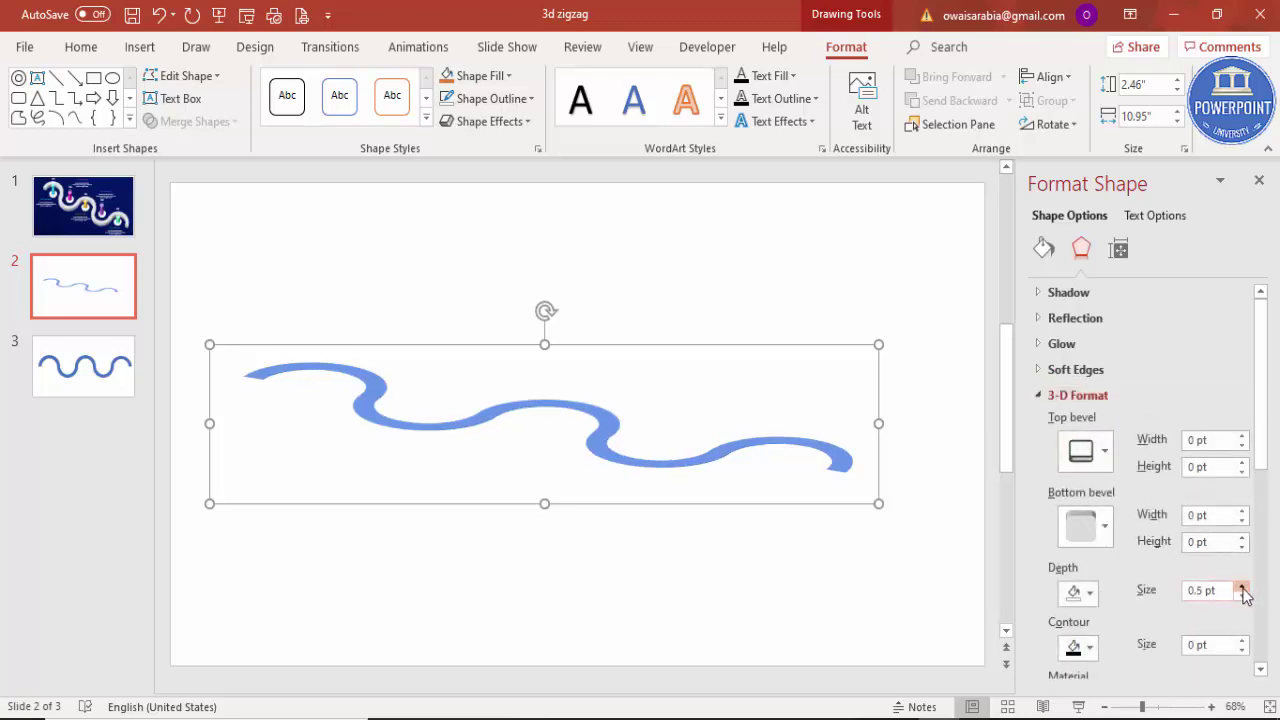
{"action": "left_click", "coordinate": [1243, 588]}
{"action": "left_click", "coordinate": [1243, 588]}
{"action": "left_click", "coordinate": [1243, 588]}
{"action": "left_click", "coordinate": [1243, 588]}
{"action": "left_click", "coordinate": [1243, 588]}
{"action": "left_click", "coordinate": [1243, 588]}
{"action": "left_click", "coordinate": [1243, 588]}
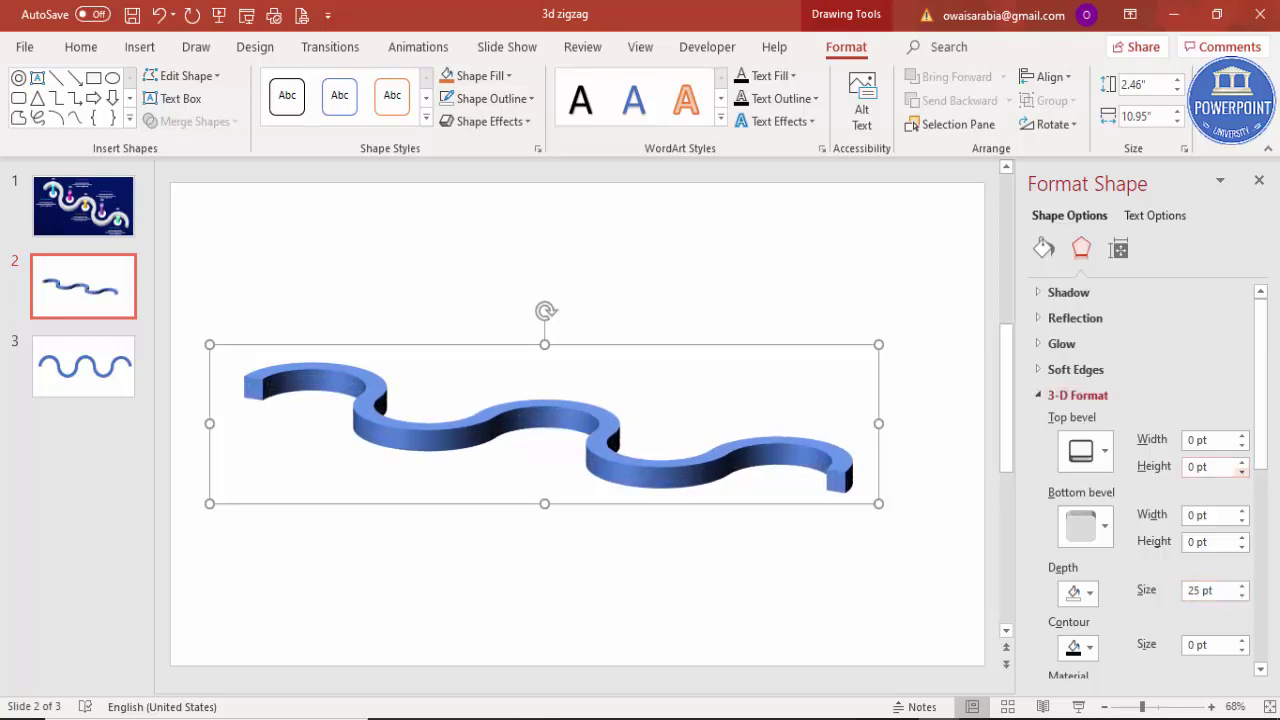
Tilt the wave about Y until its rotation is X 25.2°, Y 318.9°, Z 324.4°, and shift it slightly right.
{"action": "left_click_drag", "start_coordinate": [1262, 457], "coordinate": [1274, 658]}
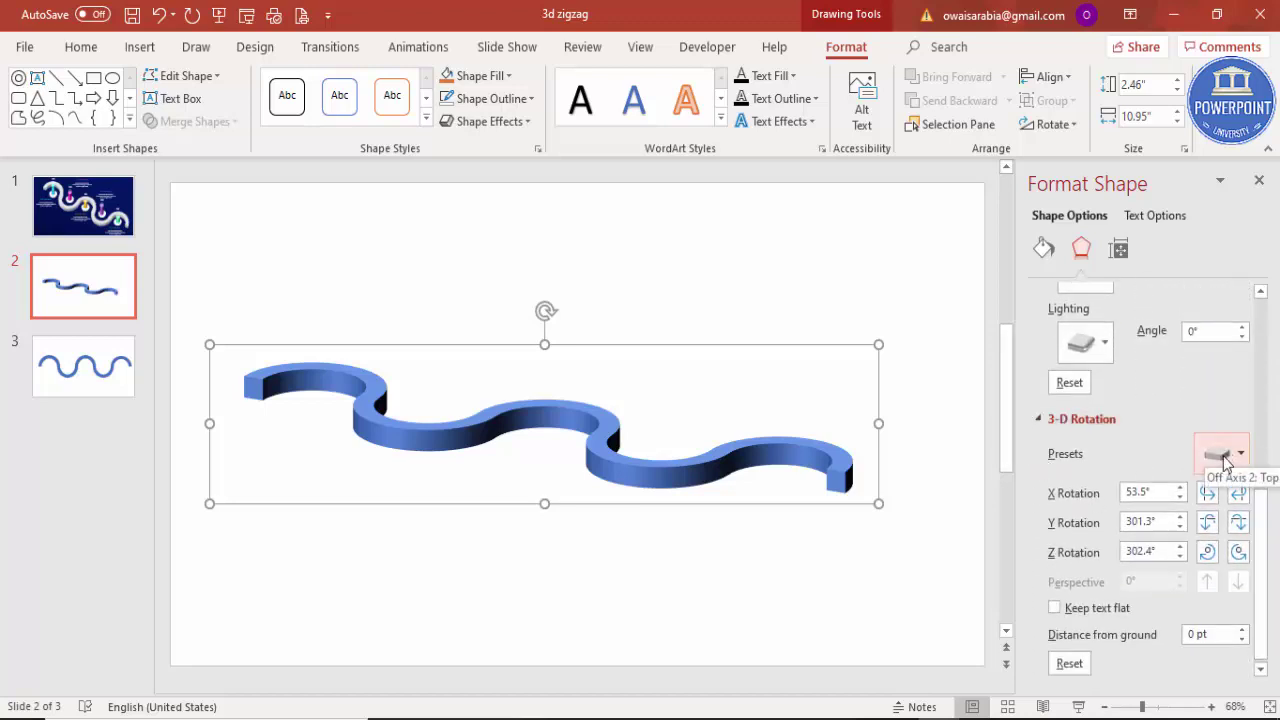
{"action": "left_click", "coordinate": [1239, 522]}
{"action": "left_click", "coordinate": [1204, 528]}
{"action": "left_click", "coordinate": [1205, 529]}
{"action": "left_click", "coordinate": [1206, 530]}
{"action": "left_click", "coordinate": [1207, 531]}
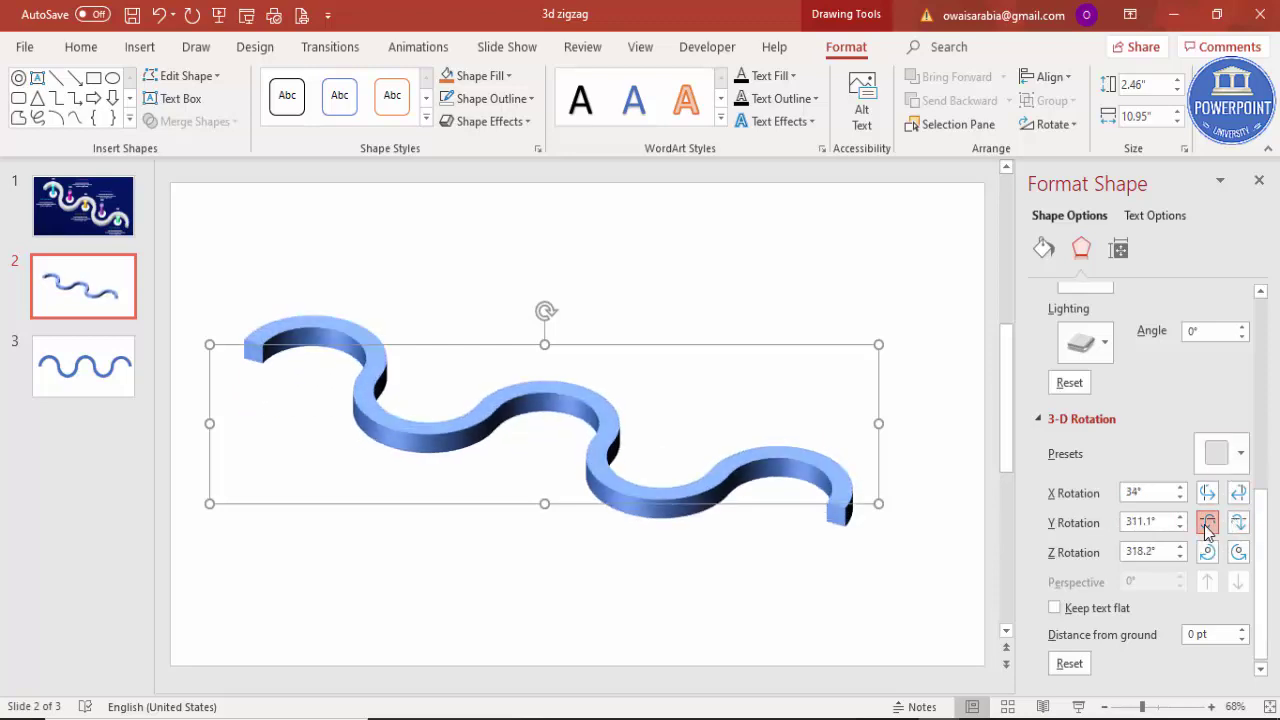
{"action": "left_click", "coordinate": [1207, 530]}
{"action": "left_click", "coordinate": [1207, 530]}
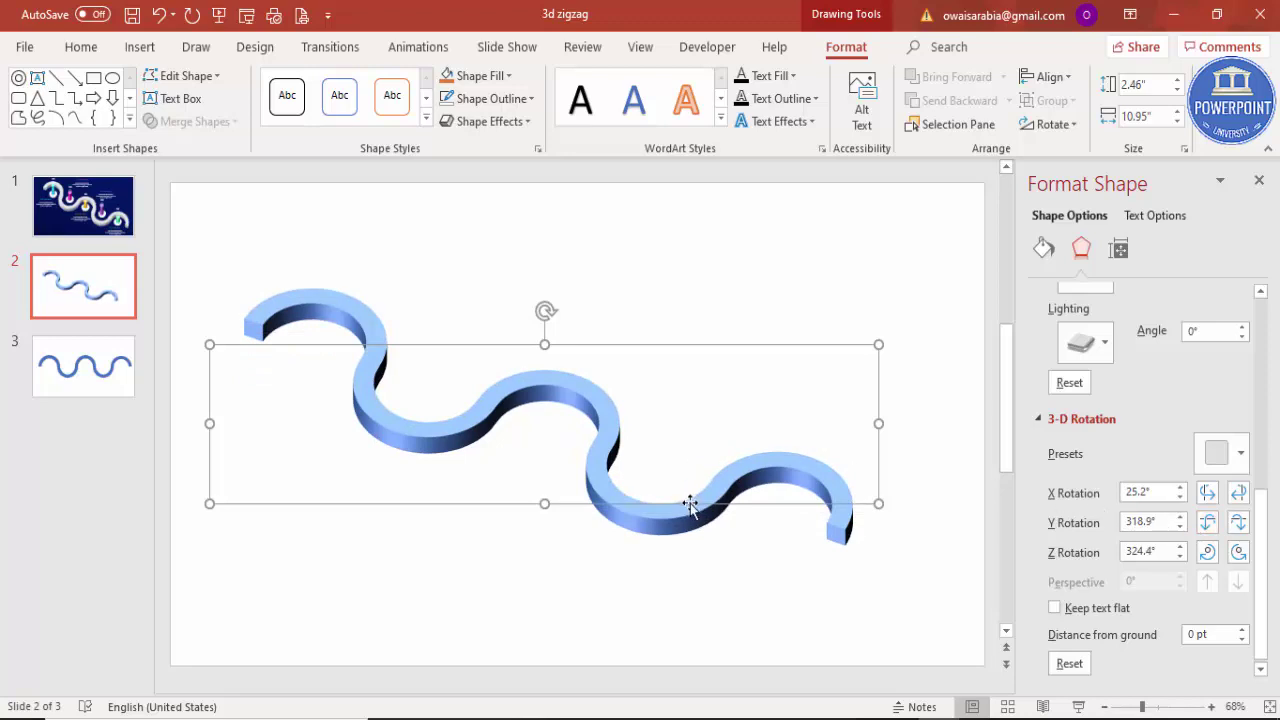
{"action": "left_click_drag", "start_coordinate": [694, 503], "coordinate": [713, 503]}
Set the slide 2 background to a solid fill in the very dark navy from the recent colors.
{"action": "left_click", "coordinate": [640, 271]}
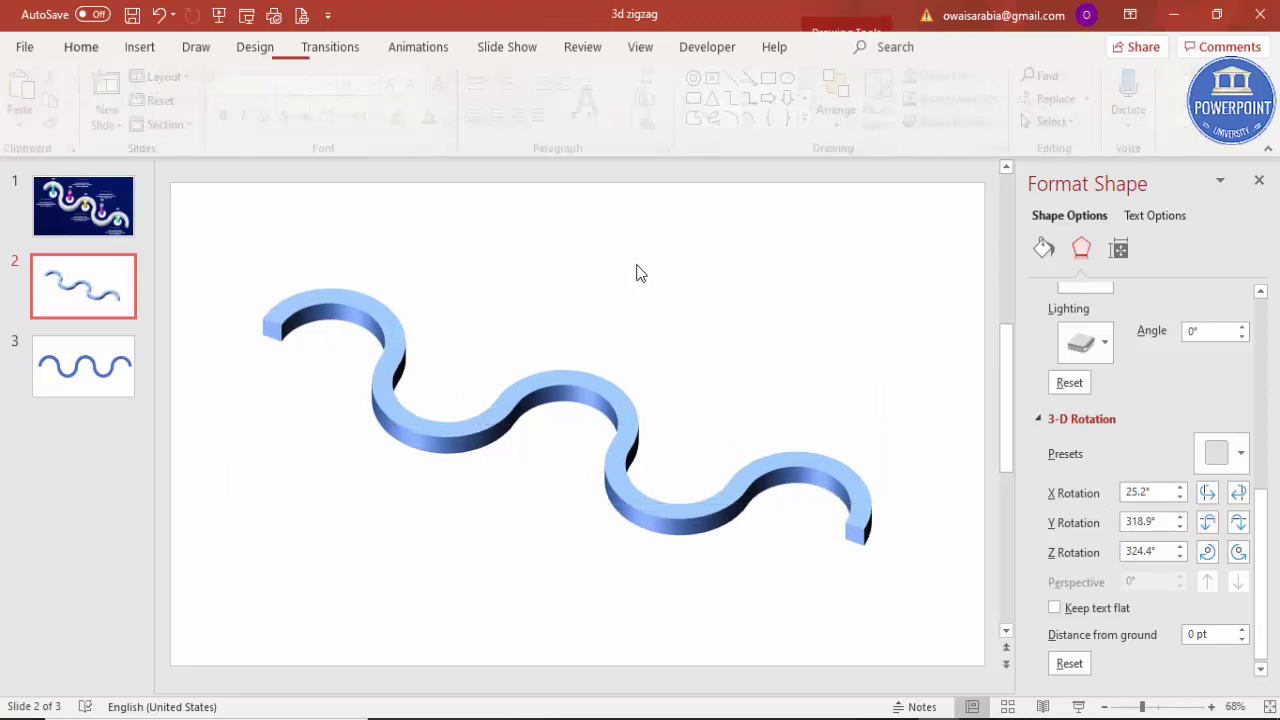
{"action": "left_click", "coordinate": [1241, 417]}
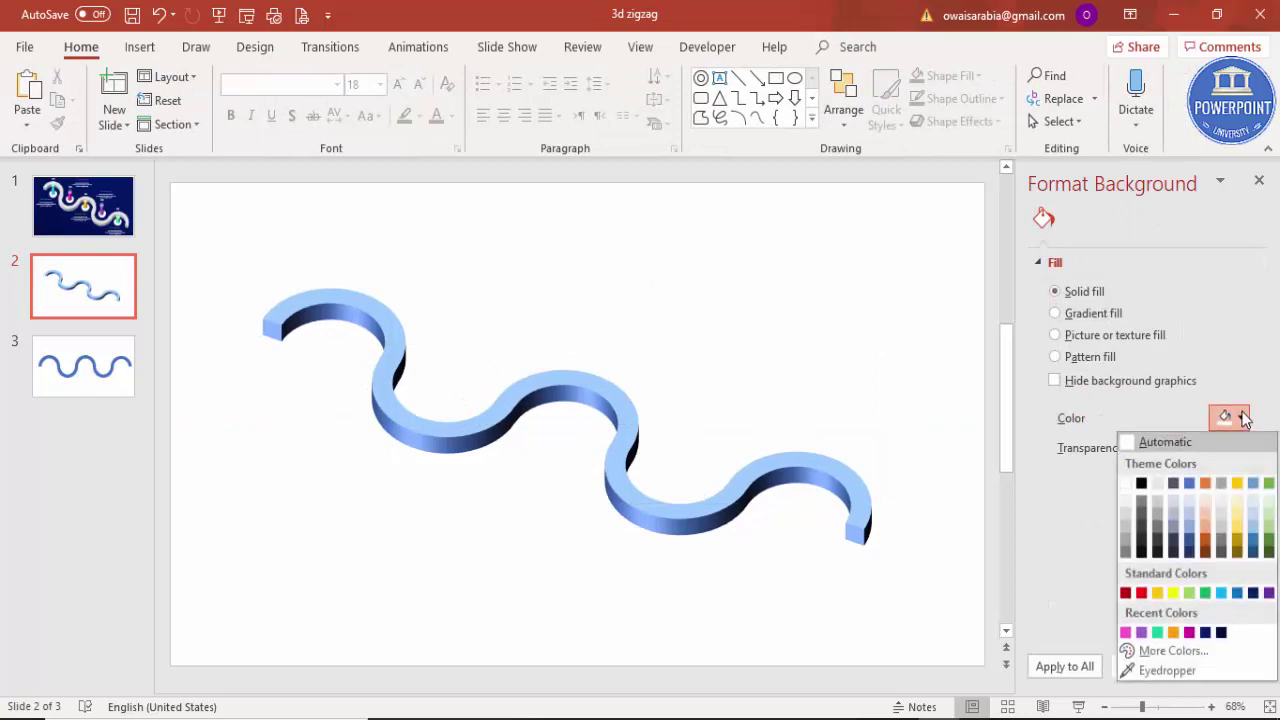
{"action": "left_click", "coordinate": [1221, 632]}
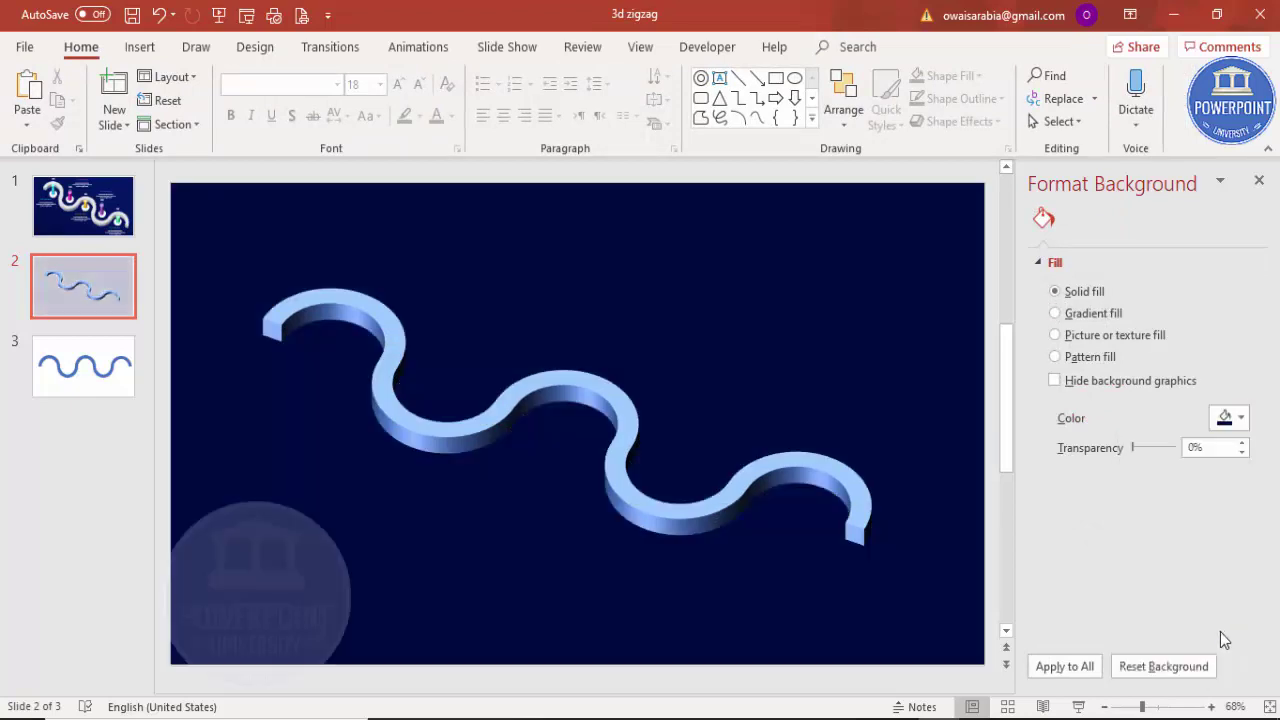
Change the wave's fill color to white.
{"action": "left_click", "coordinate": [590, 392]}
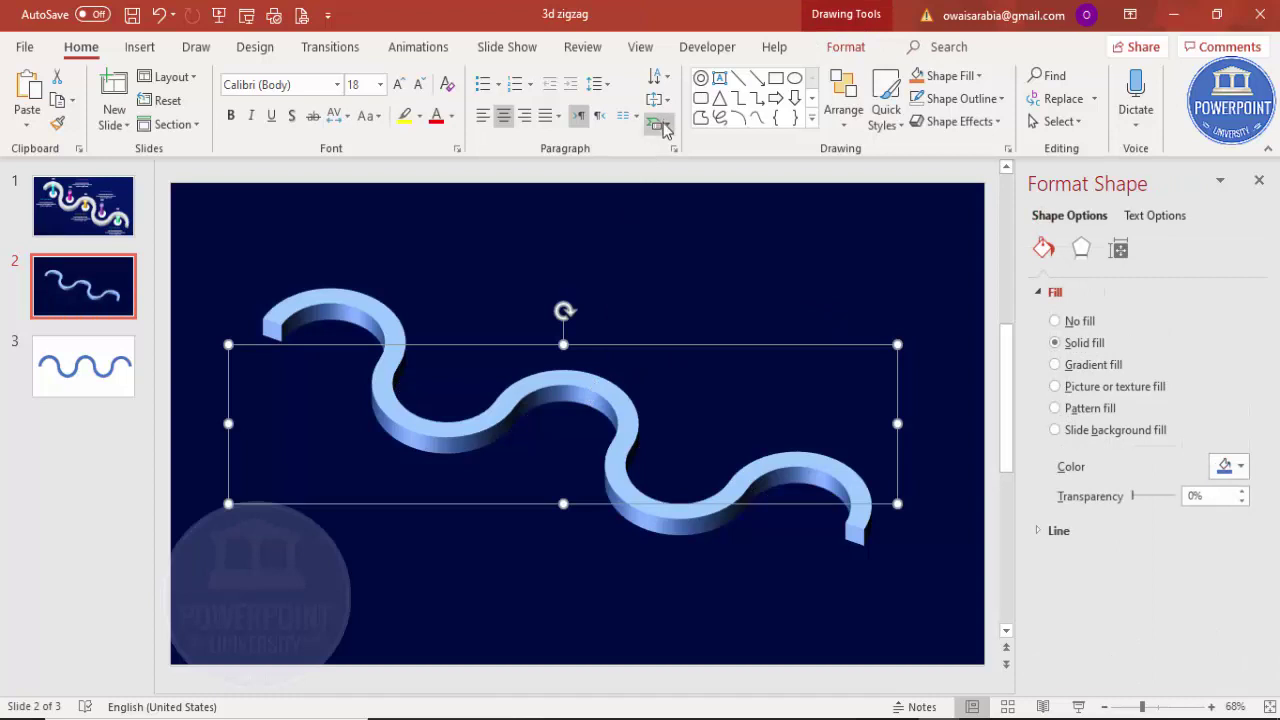
{"action": "left_click", "coordinate": [830, 48]}
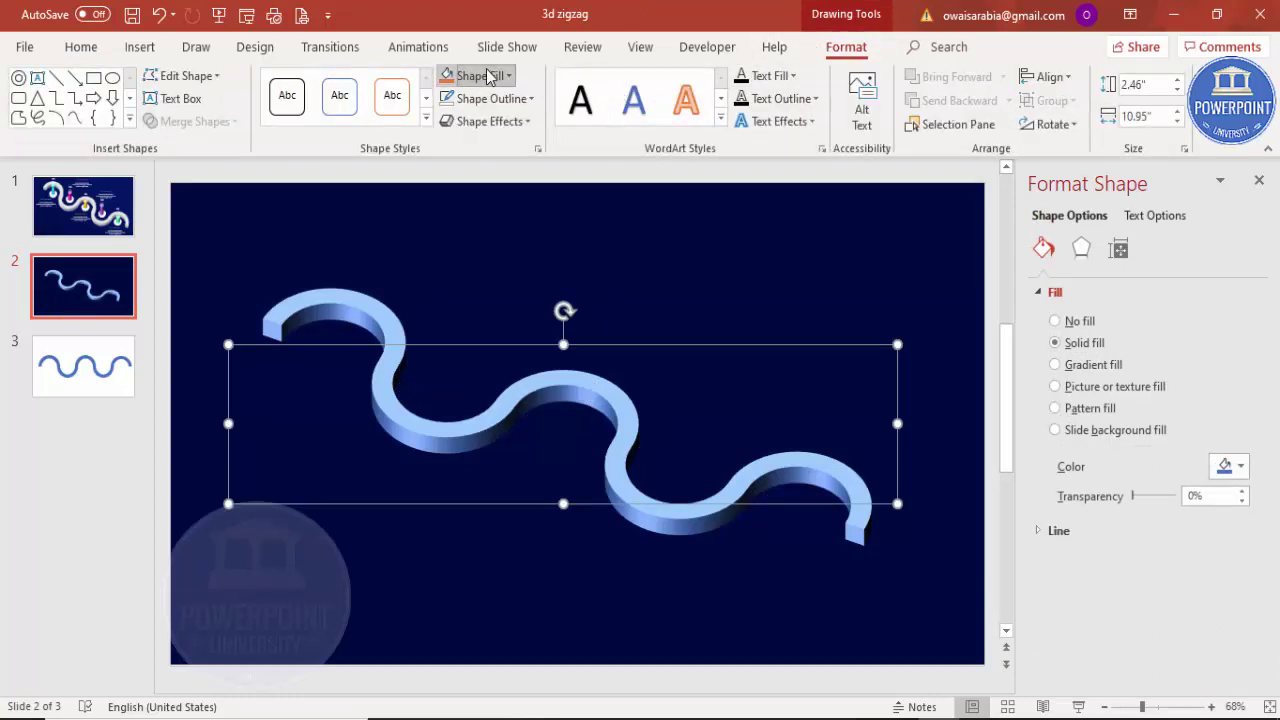
{"action": "left_click", "coordinate": [490, 77]}
{"action": "left_click", "coordinate": [450, 122]}
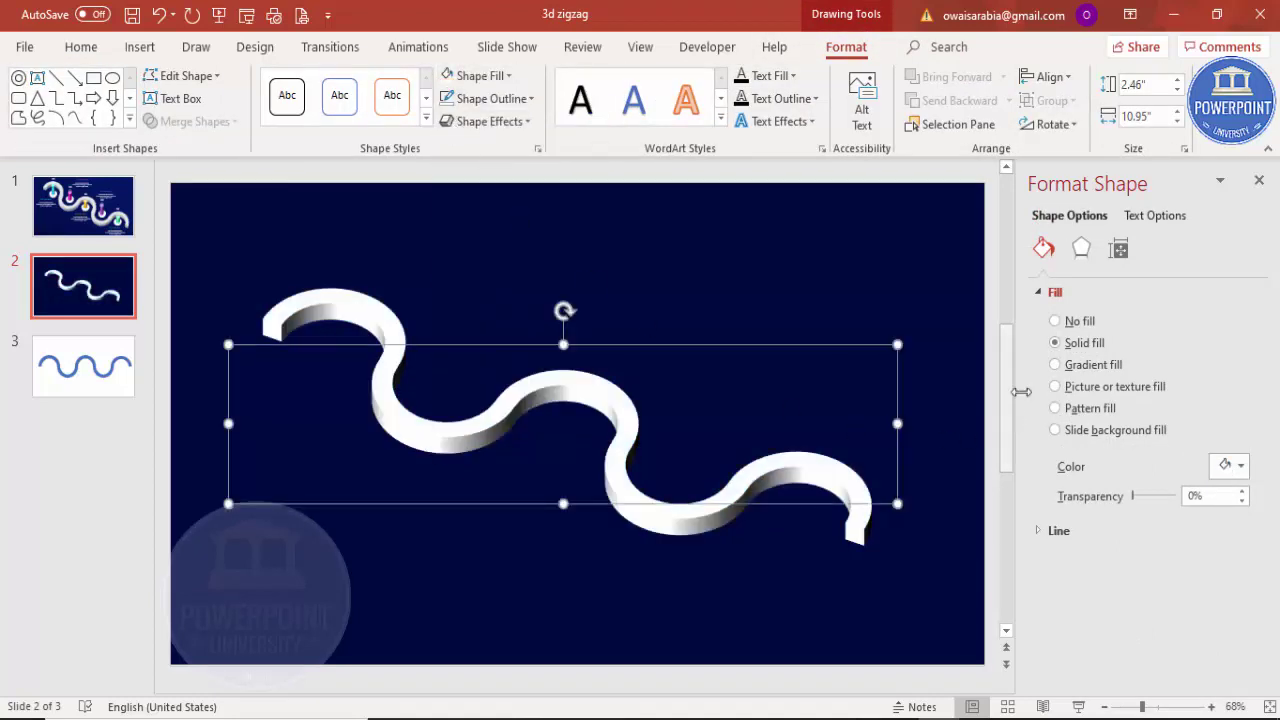
Apply the second Special lighting preset to the wave's 3-D format.
{"action": "left_click", "coordinate": [1081, 248]}
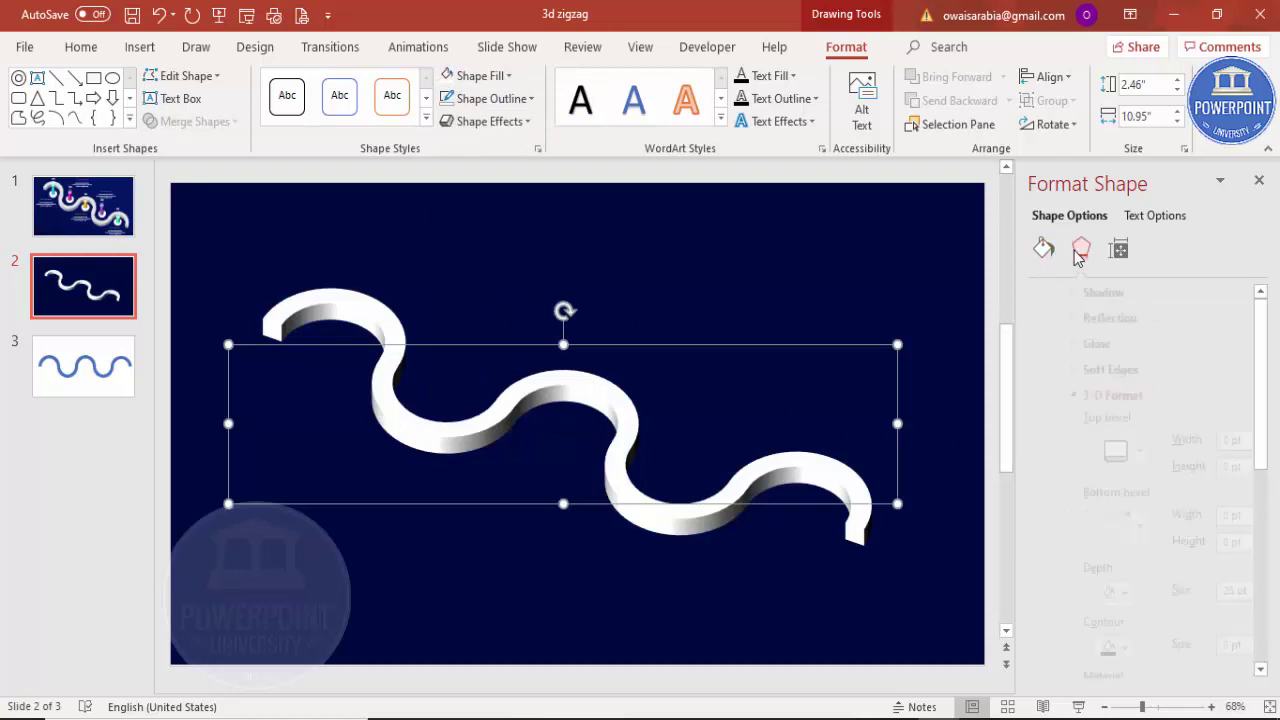
{"action": "left_click_drag", "start_coordinate": [1265, 475], "coordinate": [1260, 537]}
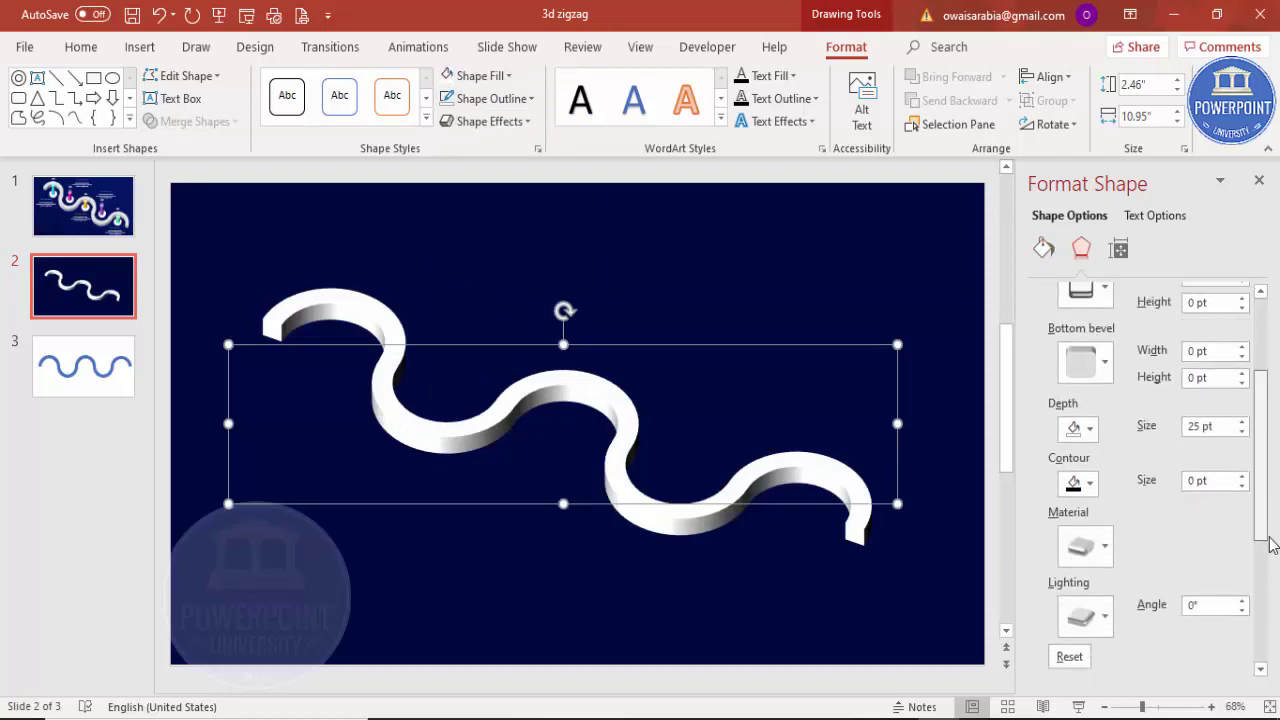
{"action": "left_click", "coordinate": [1088, 484]}
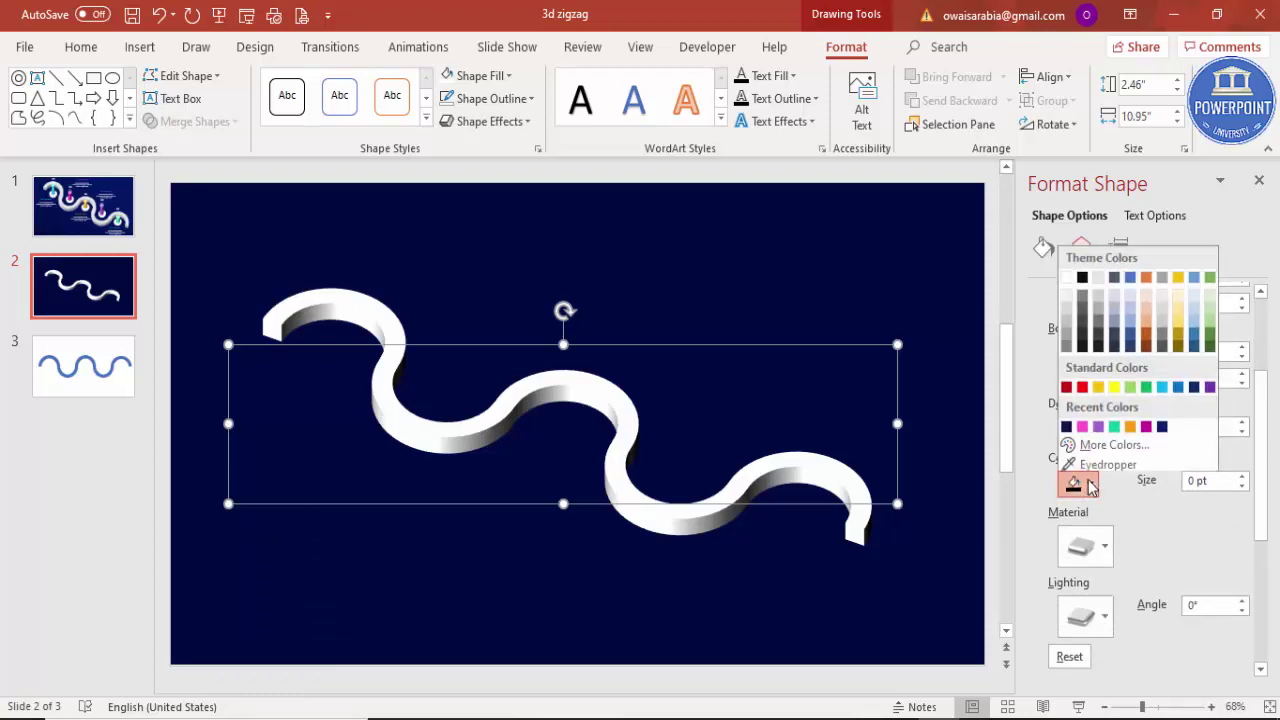
{"action": "left_click", "coordinate": [1114, 520]}
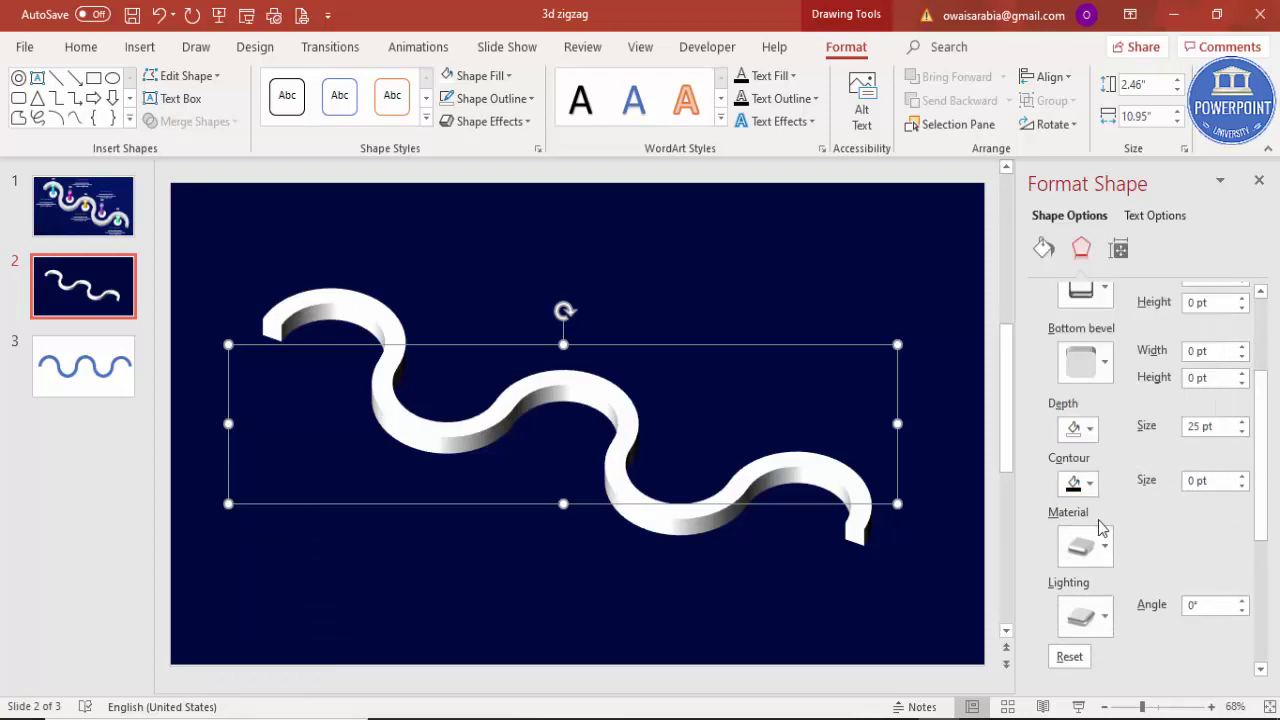
{"action": "scroll", "coordinate": [1265, 477], "scroll_direction": "down", "scroll_amount": 2}
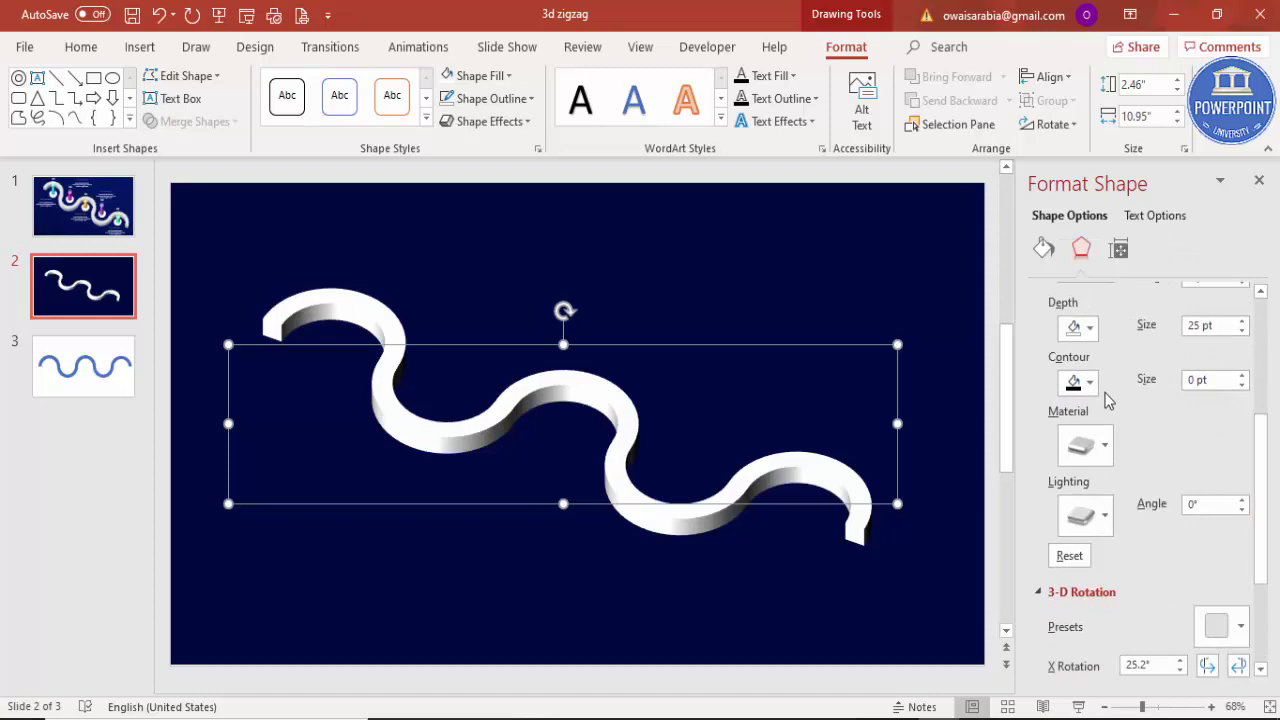
{"action": "left_click", "coordinate": [1101, 519]}
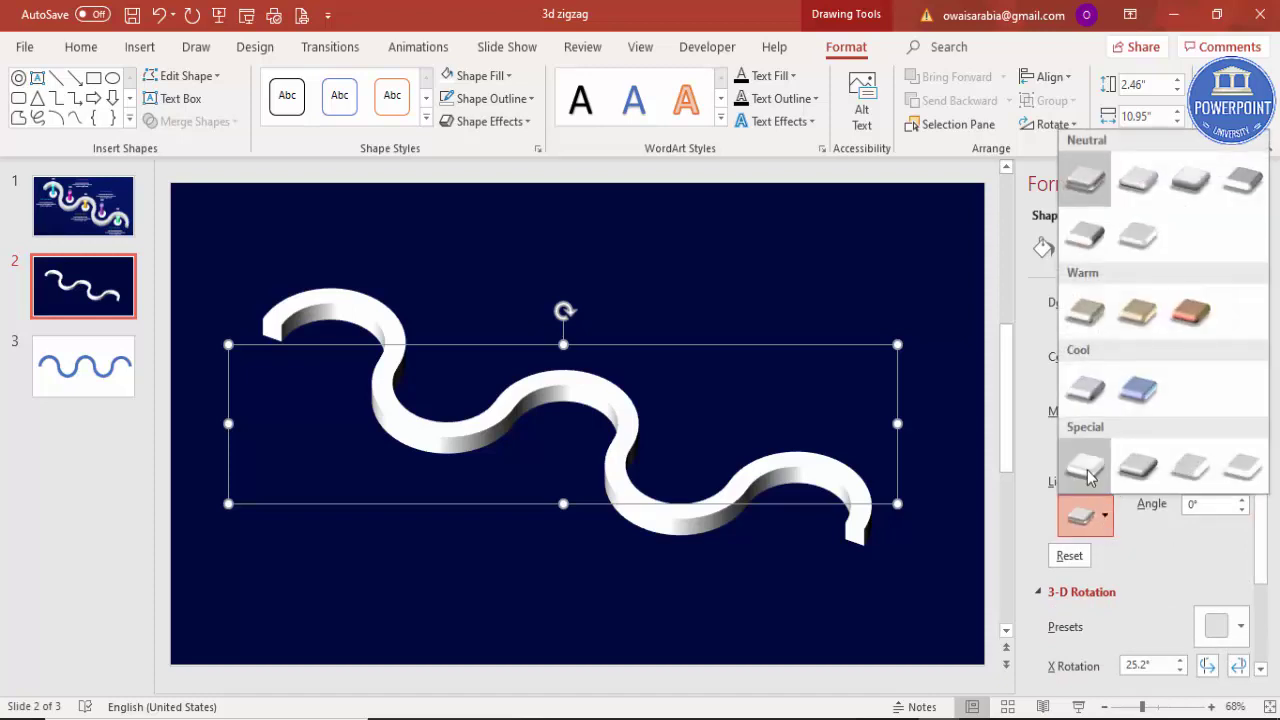
{"action": "left_click", "coordinate": [1137, 470]}
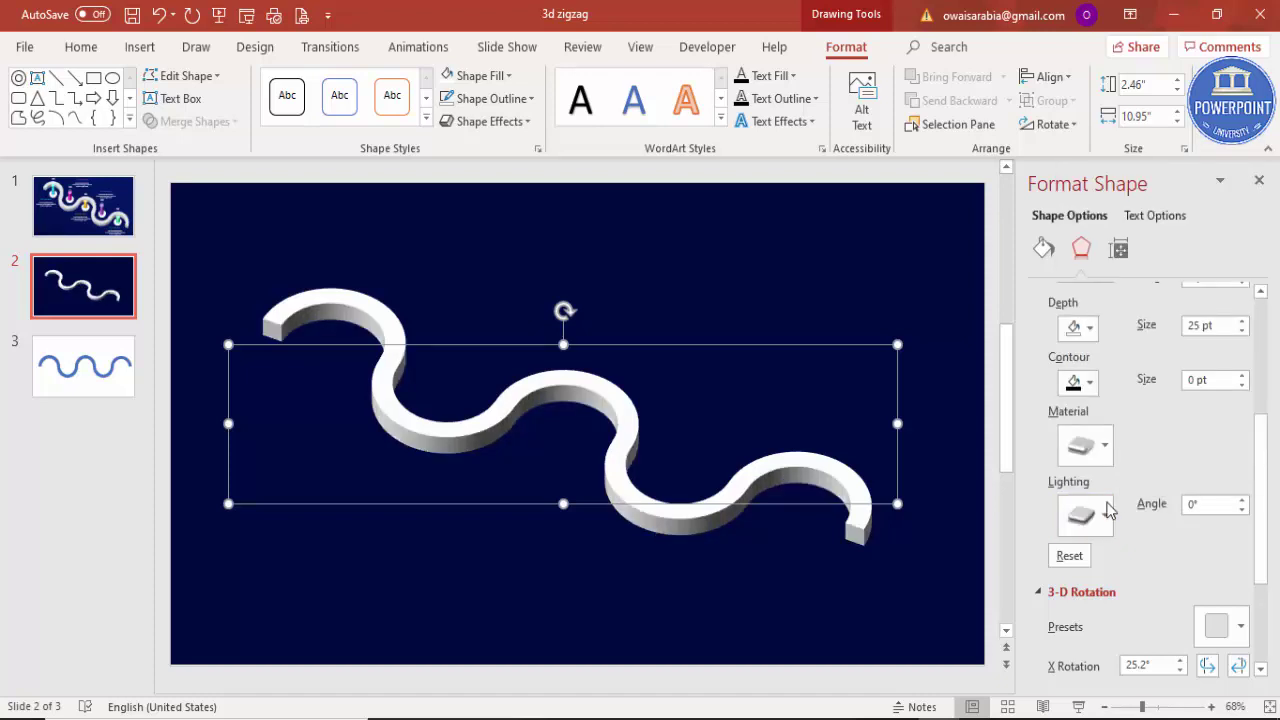
Set the wave's 3-D material to the third Standard option and deselect the shape.
{"action": "left_click", "coordinate": [1096, 440]}
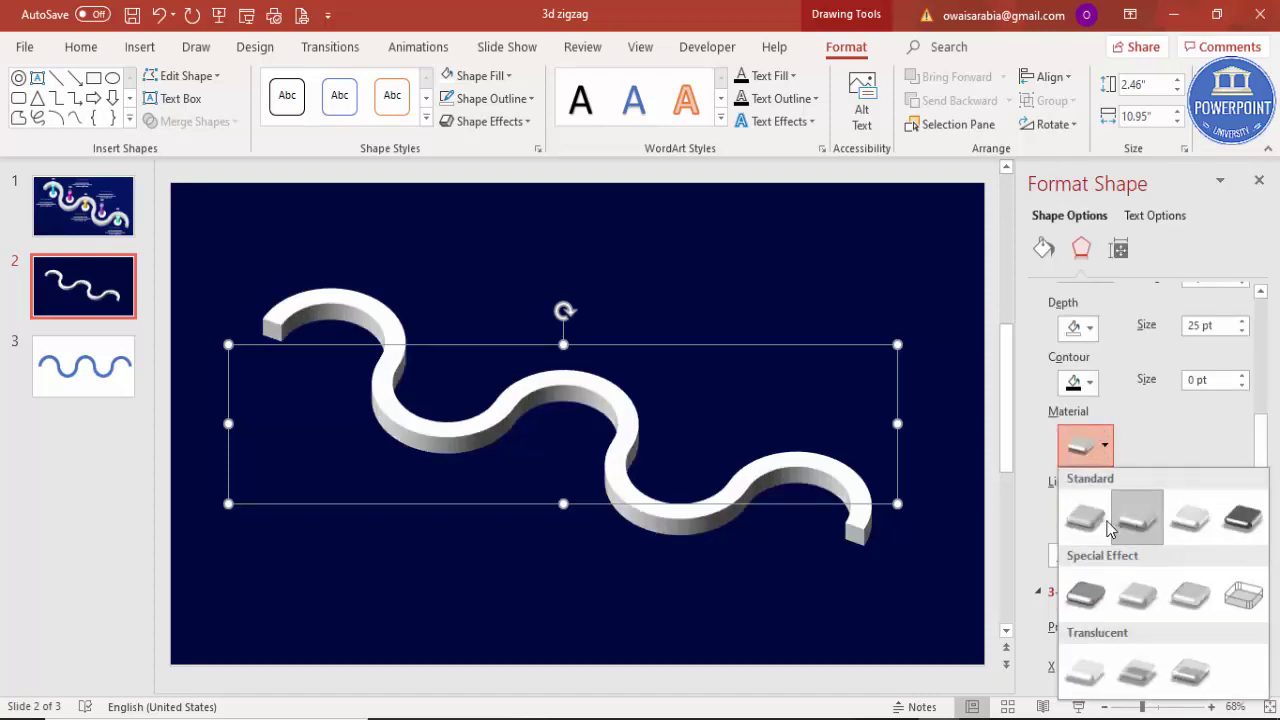
{"action": "left_click", "coordinate": [1188, 528]}
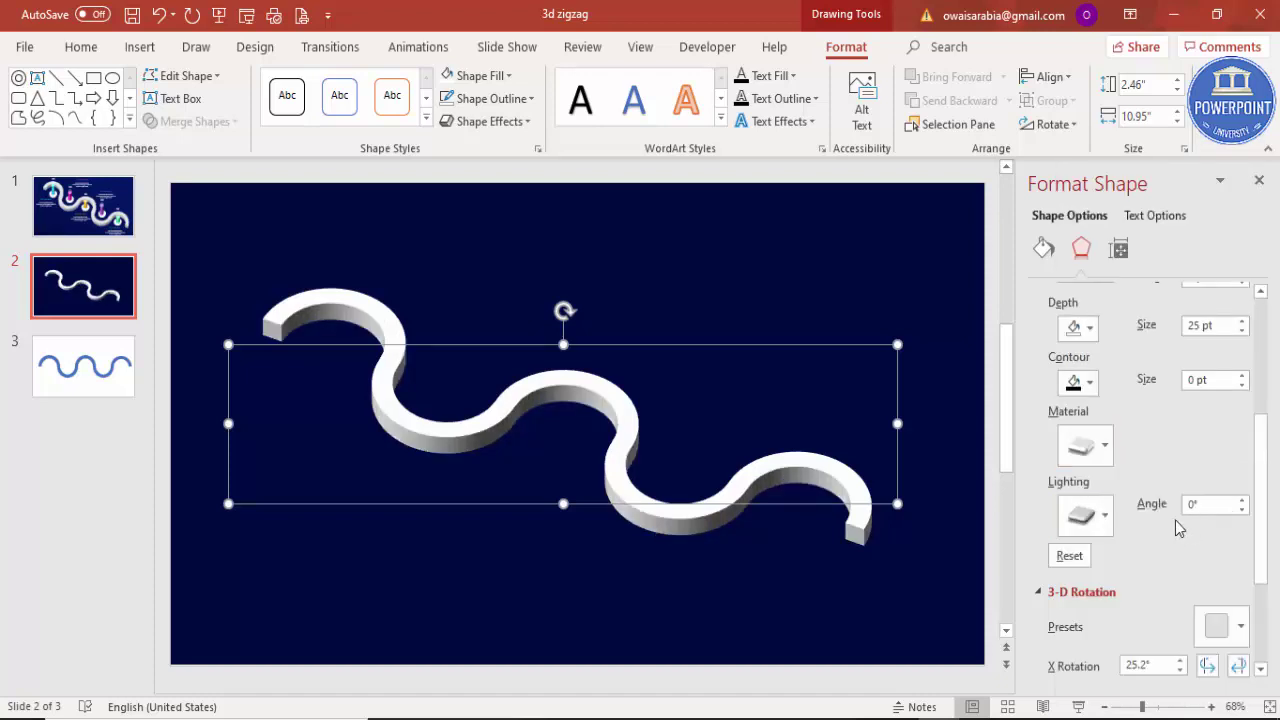
{"action": "left_click", "coordinate": [836, 553]}
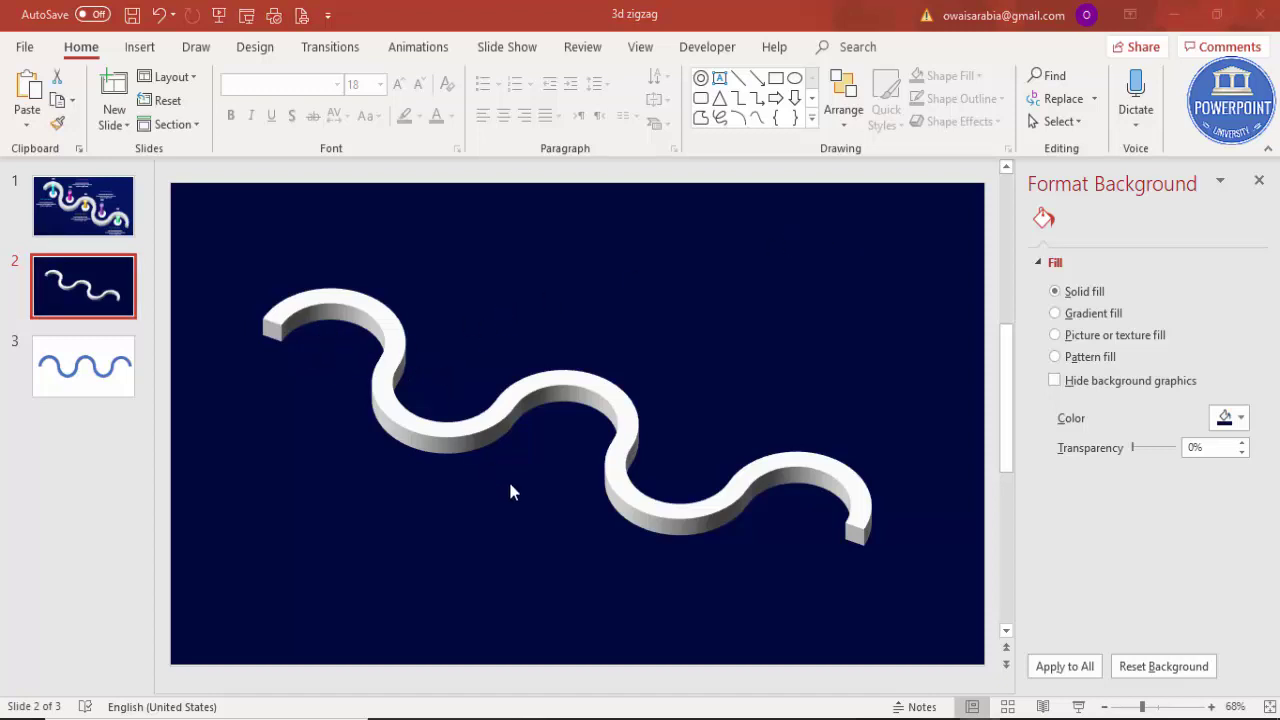
Draw a circle about 0.65 inches in diameter below the wave's first arch.
{"action": "left_click", "coordinate": [139, 47]}
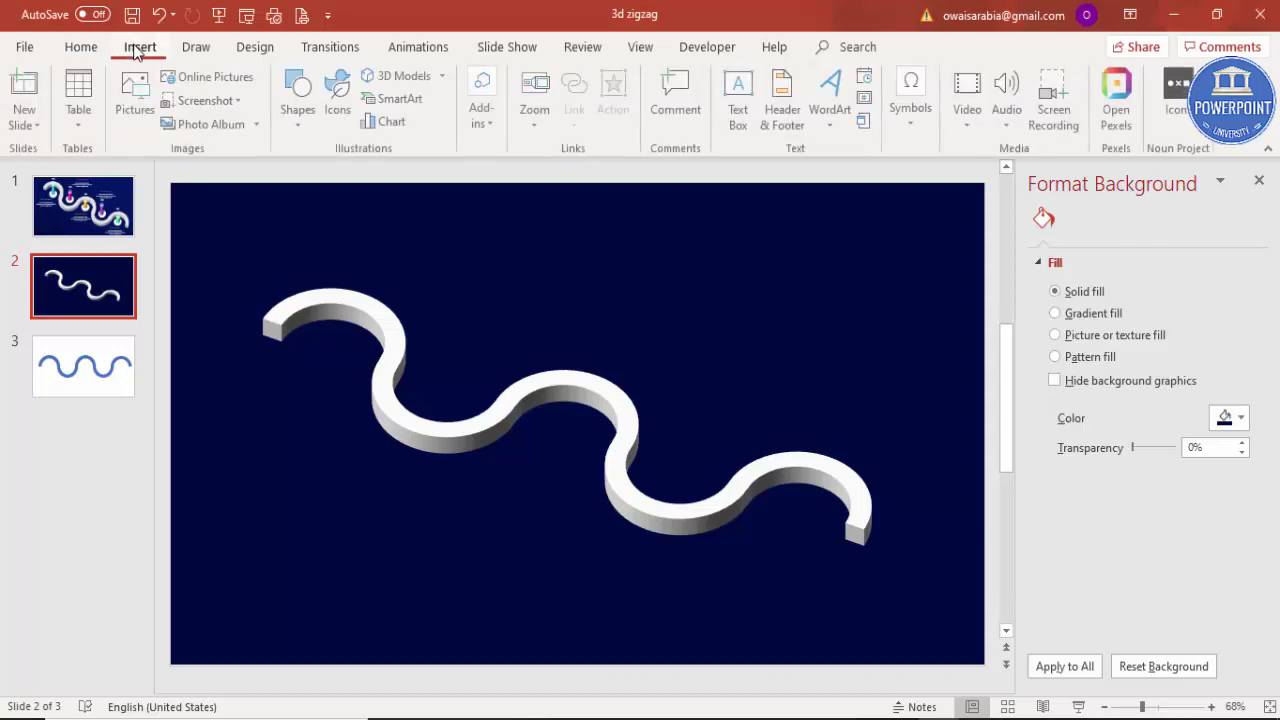
{"action": "left_click", "coordinate": [295, 127]}
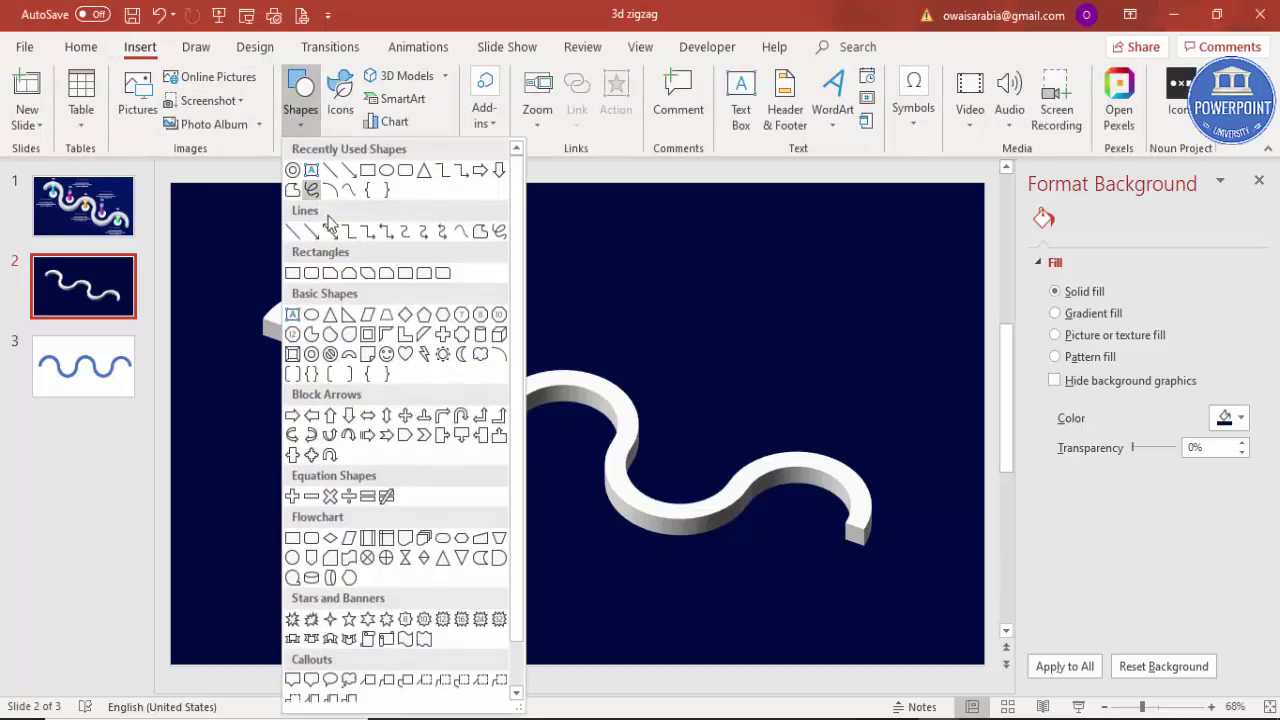
{"action": "left_click", "coordinate": [312, 314]}
{"action": "left_click_drag", "start_coordinate": [297, 364], "coordinate": [336, 404]}
Remove the circle's outline and fill it with white.
{"action": "left_click", "coordinate": [531, 98]}
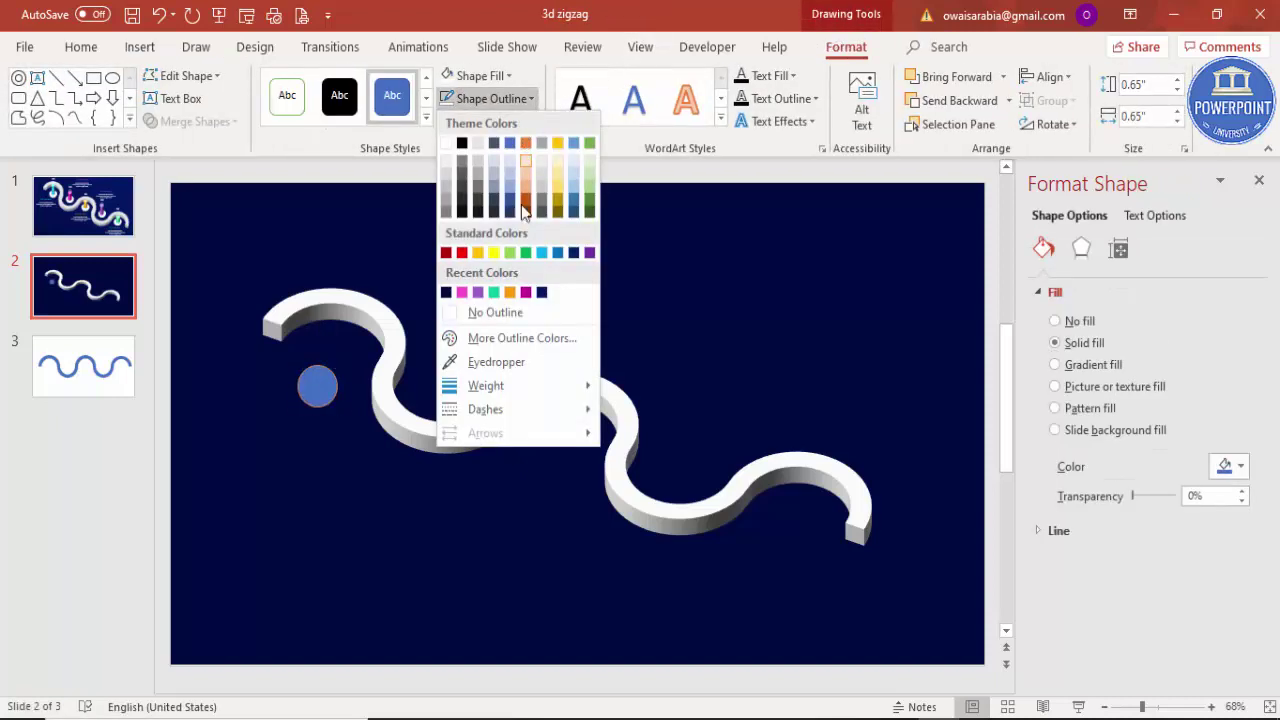
{"action": "left_click", "coordinate": [521, 310]}
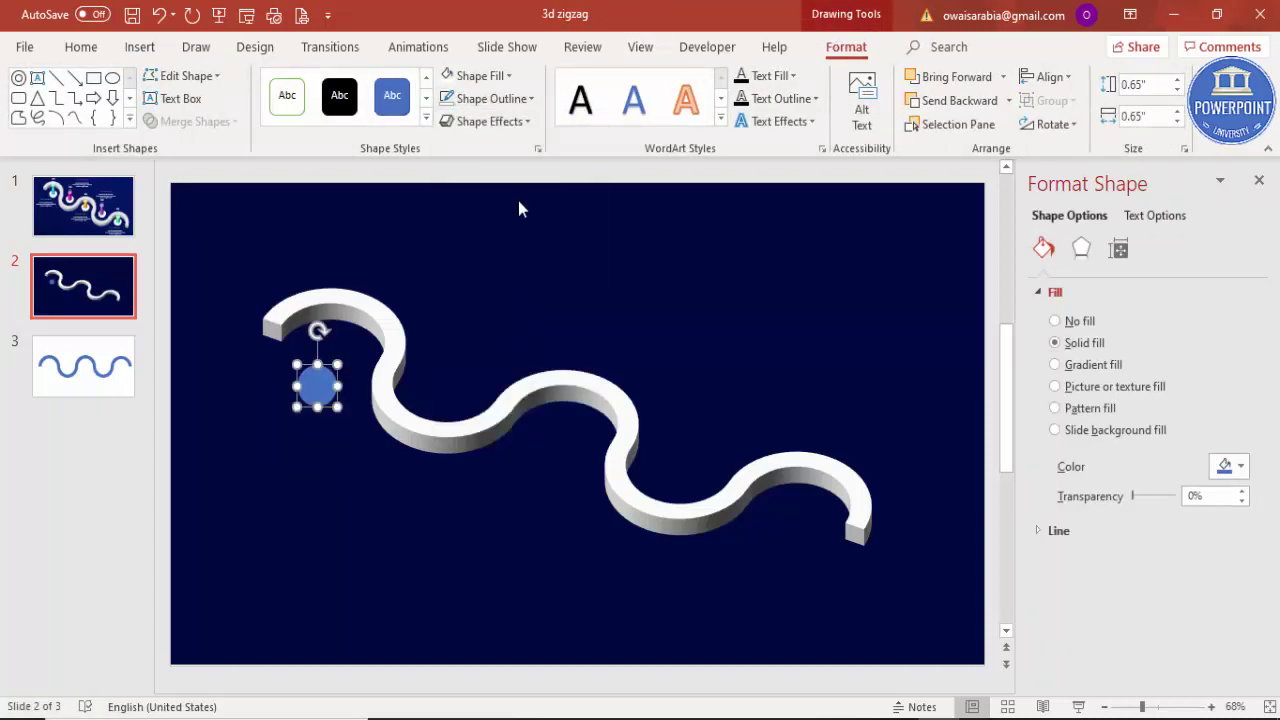
{"action": "left_click", "coordinate": [447, 78]}
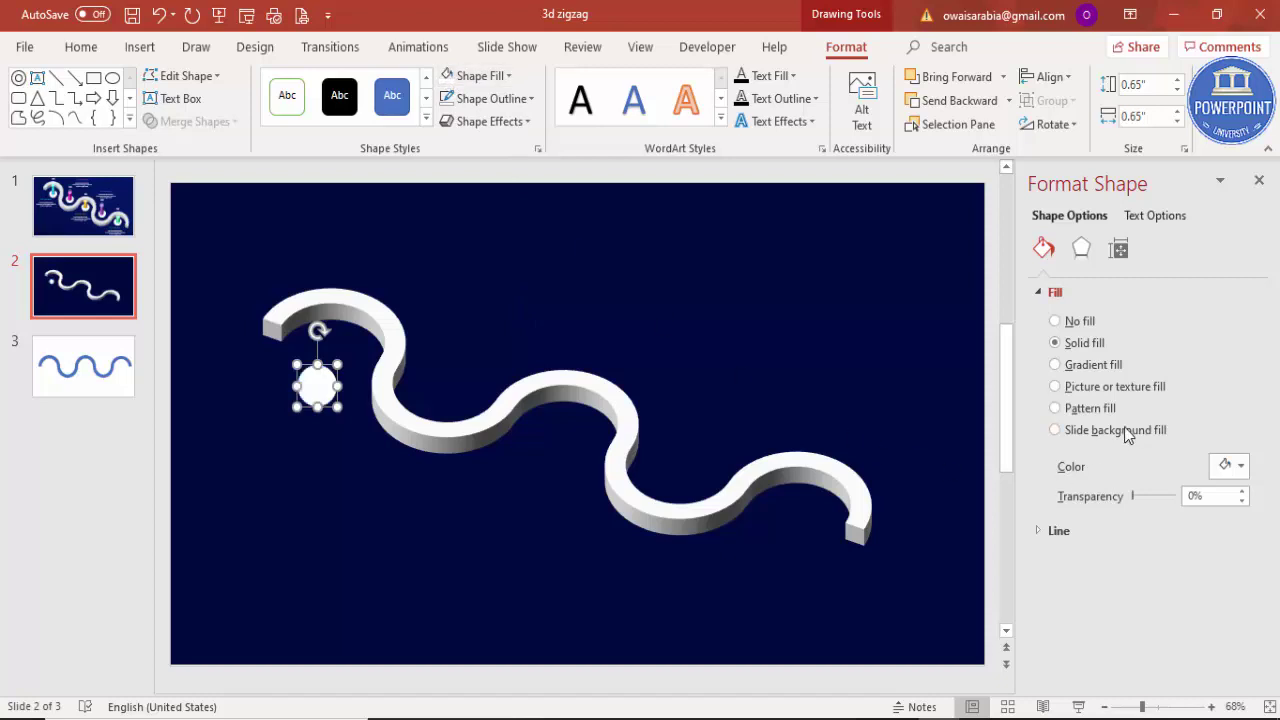
Apply the perspective 3-D rotation preset with 324.8° Y rotation and 45° perspective to the circle.
{"action": "left_click", "coordinate": [1082, 252]}
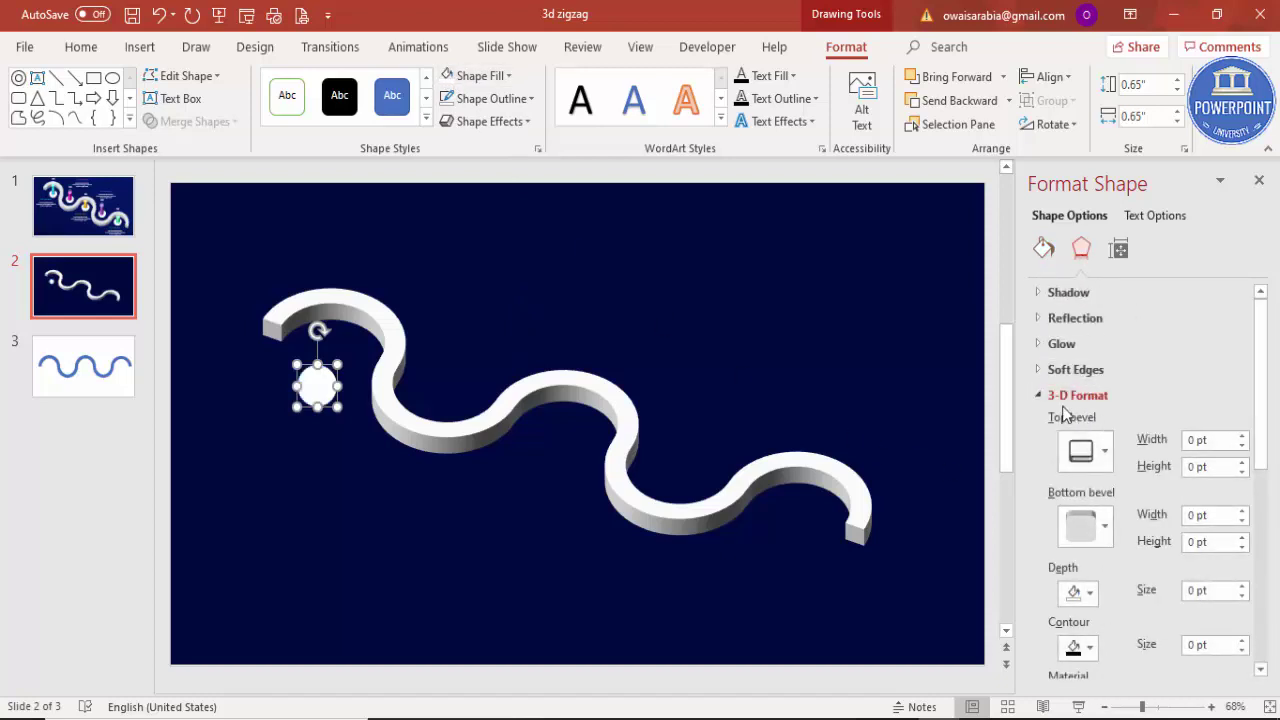
{"action": "left_click", "coordinate": [1036, 395]}
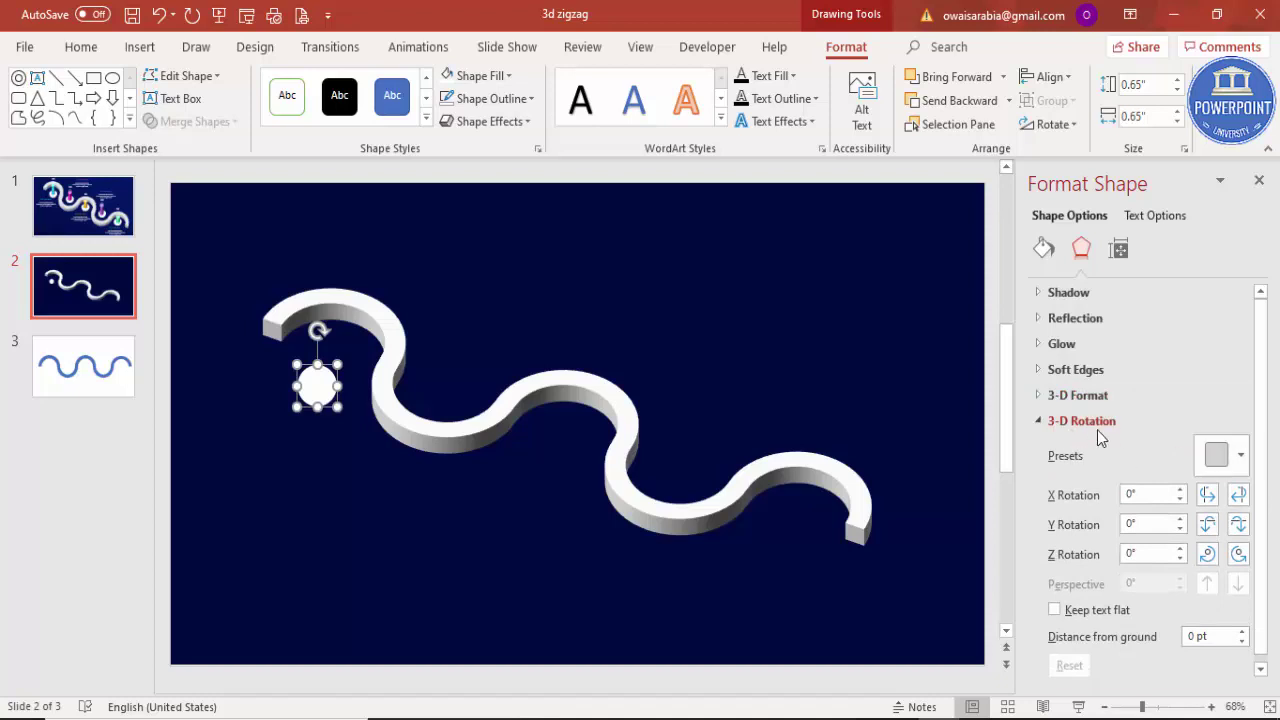
{"action": "left_click", "coordinate": [1233, 456]}
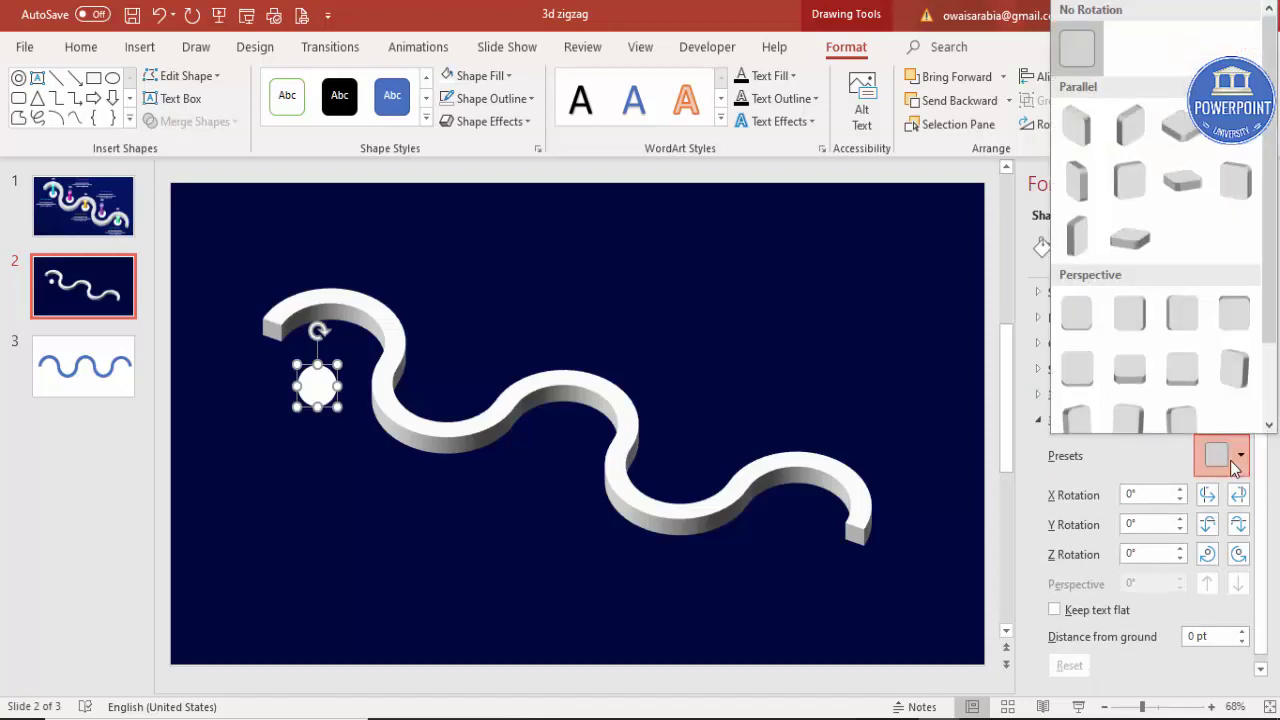
{"action": "left_click", "coordinate": [1141, 372]}
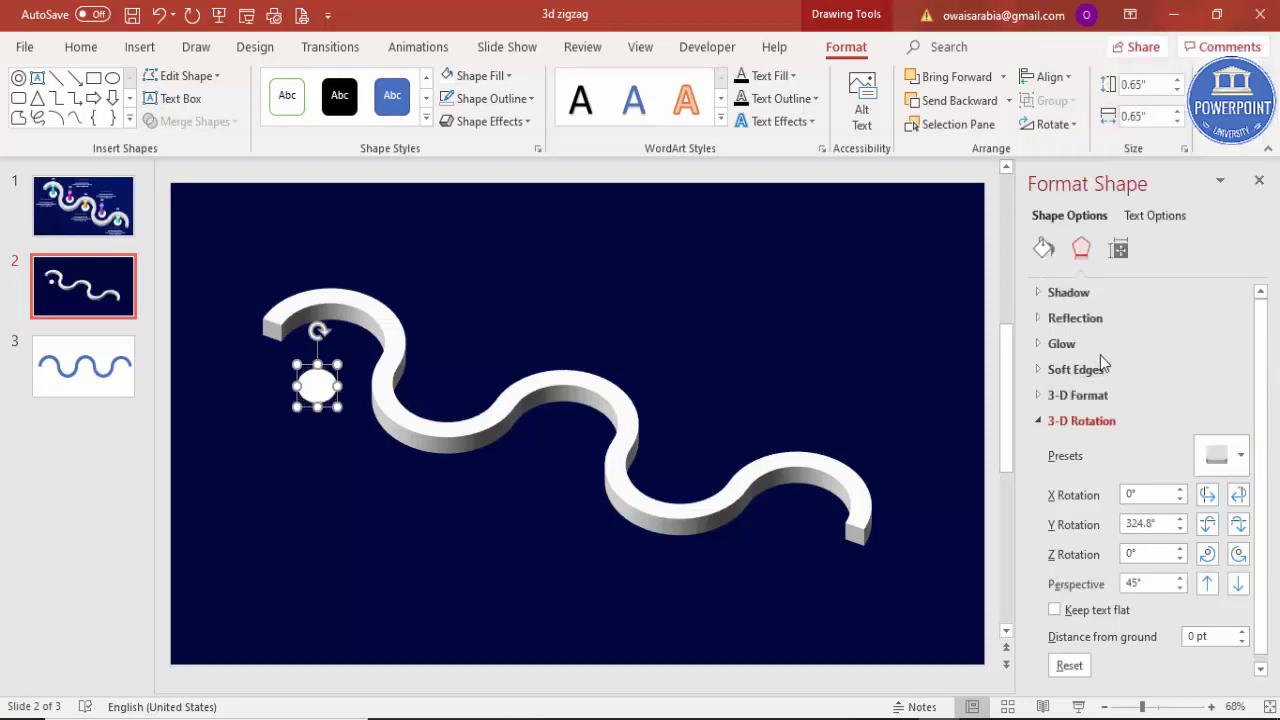
Add a shallow depth to the circle in its 3-D format to make it a disc.
{"action": "left_click", "coordinate": [1092, 398]}
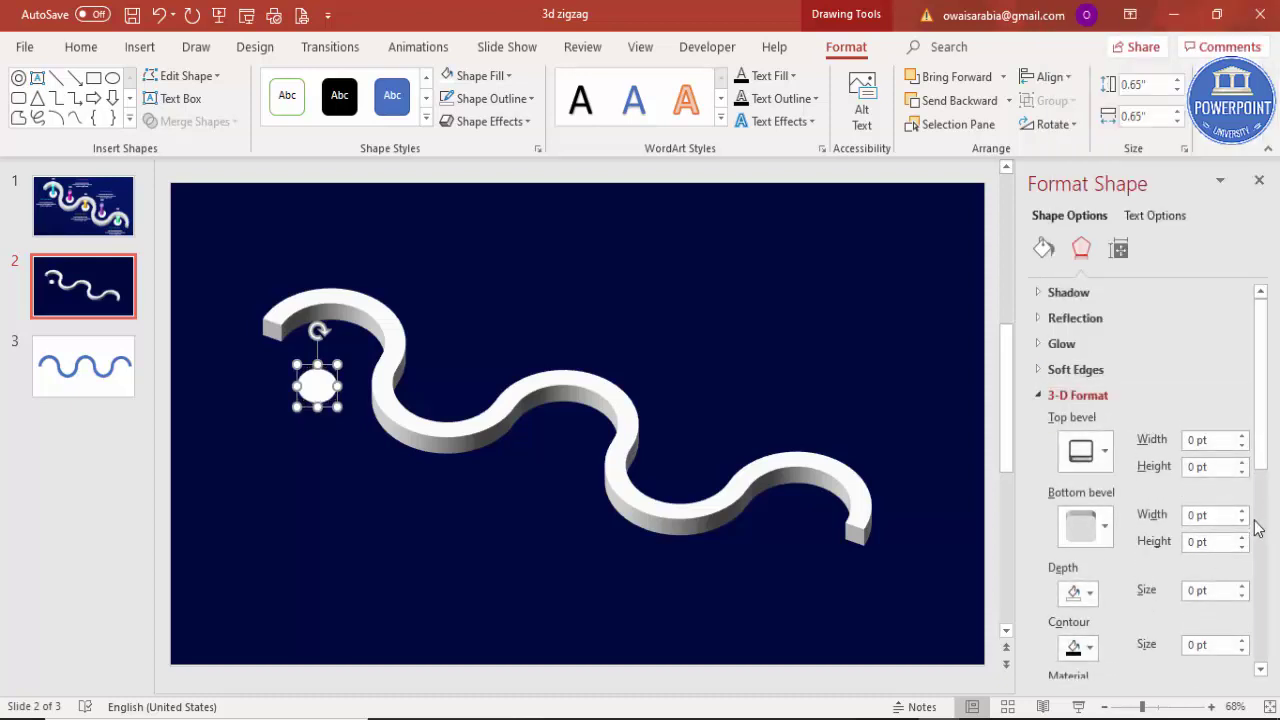
{"action": "left_click", "coordinate": [1243, 587]}
{"action": "left_click", "coordinate": [1243, 587]}
{"action": "left_click", "coordinate": [888, 410]}
Position the white disc under the first arch and place copies in the wave's second and third curves.
{"action": "left_click", "coordinate": [308, 385]}
{"action": "left_click_drag", "start_coordinate": [312, 386], "coordinate": [563, 441]}
{"action": "key", "text": "Down"}
{"action": "key", "text": "Right"}
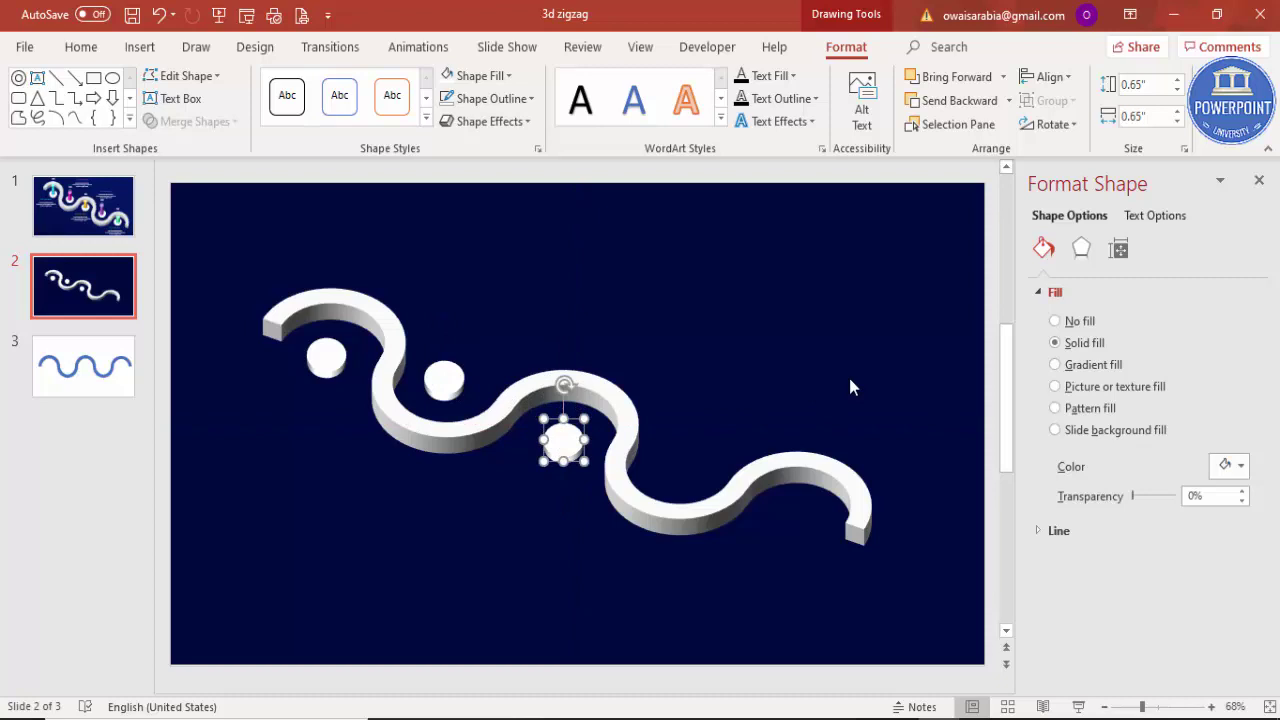
Duplicate the disc twice more and place the copies in the wave's fourth and fifth curves.
{"action": "key", "text": "ctrl+d"}
{"action": "left_click_drag", "start_coordinate": [686, 502], "coordinate": [686, 472]}
{"action": "key", "text": "ctrl+d"}
{"action": "left_click_drag", "start_coordinate": [794, 491], "coordinate": [794, 503]}
{"action": "left_click", "coordinate": [733, 359]}
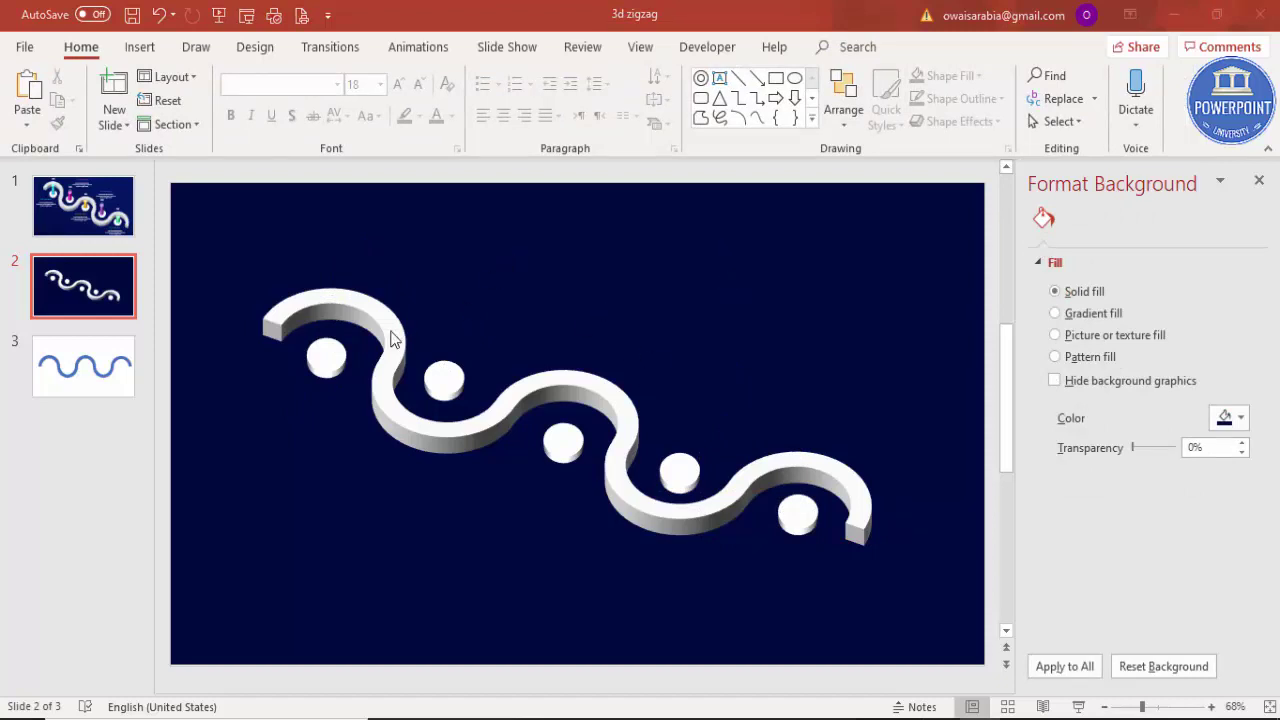
Place a smaller copy of the first disc, about 0.46 inches in diameter, in the empty area below it.
{"action": "left_click", "coordinate": [328, 358]}
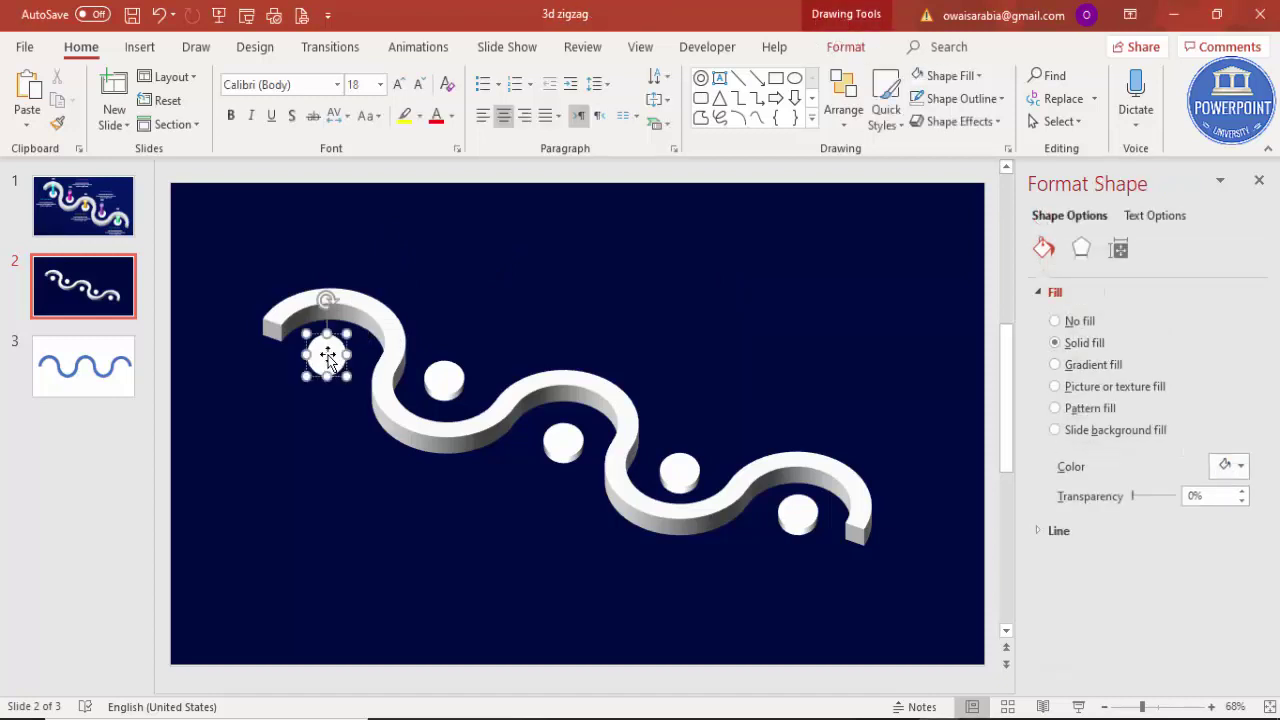
{"action": "left_click", "coordinate": [334, 471]}
{"action": "left_click", "coordinate": [326, 354]}
{"action": "key", "text": "ctrl+z"}
{"action": "left_click_drag", "start_coordinate": [328, 355], "coordinate": [345, 436]}
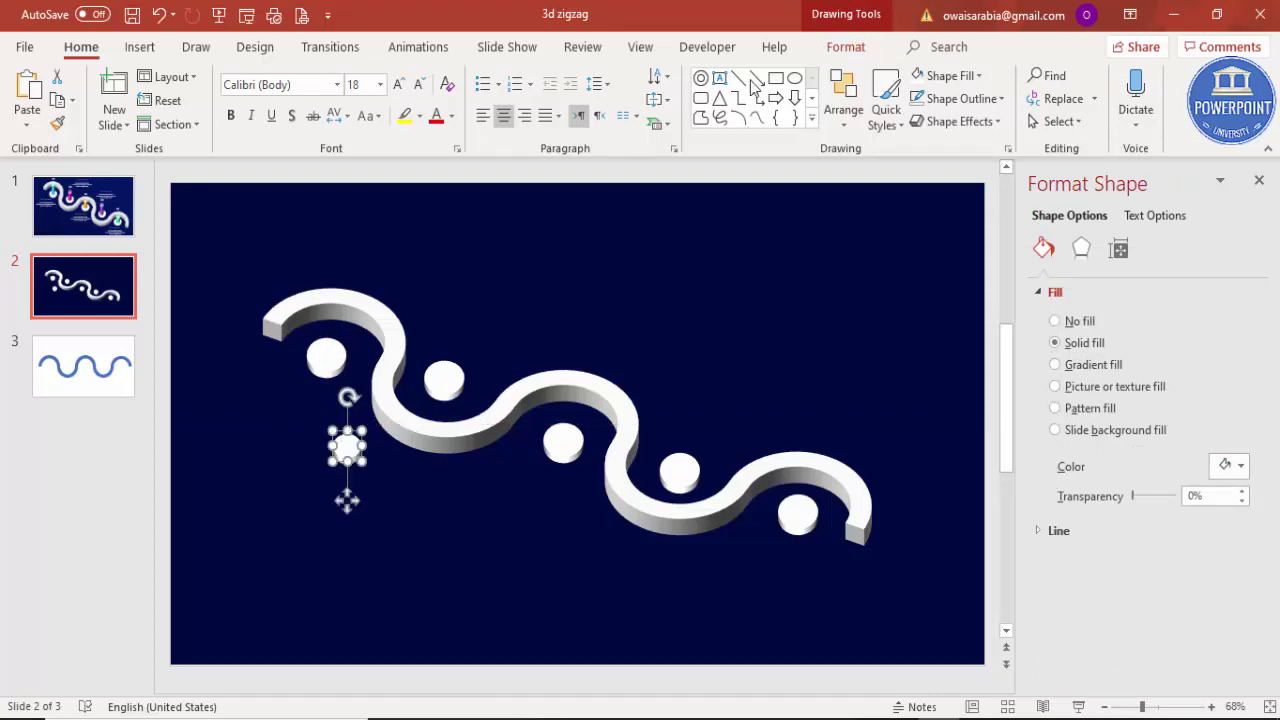
Fill the small disc with the turquoise green from the recent colors.
{"action": "left_click", "coordinate": [846, 47]}
{"action": "left_click", "coordinate": [482, 77]}
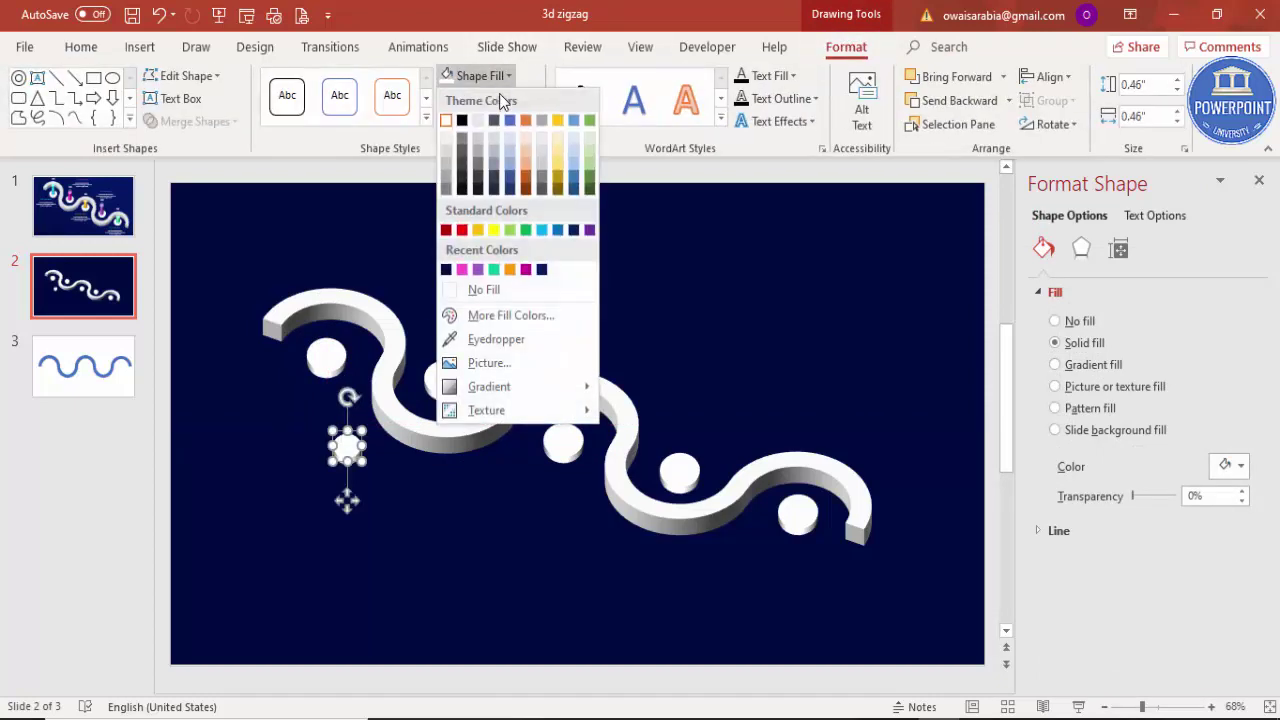
{"action": "left_click", "coordinate": [496, 270]}
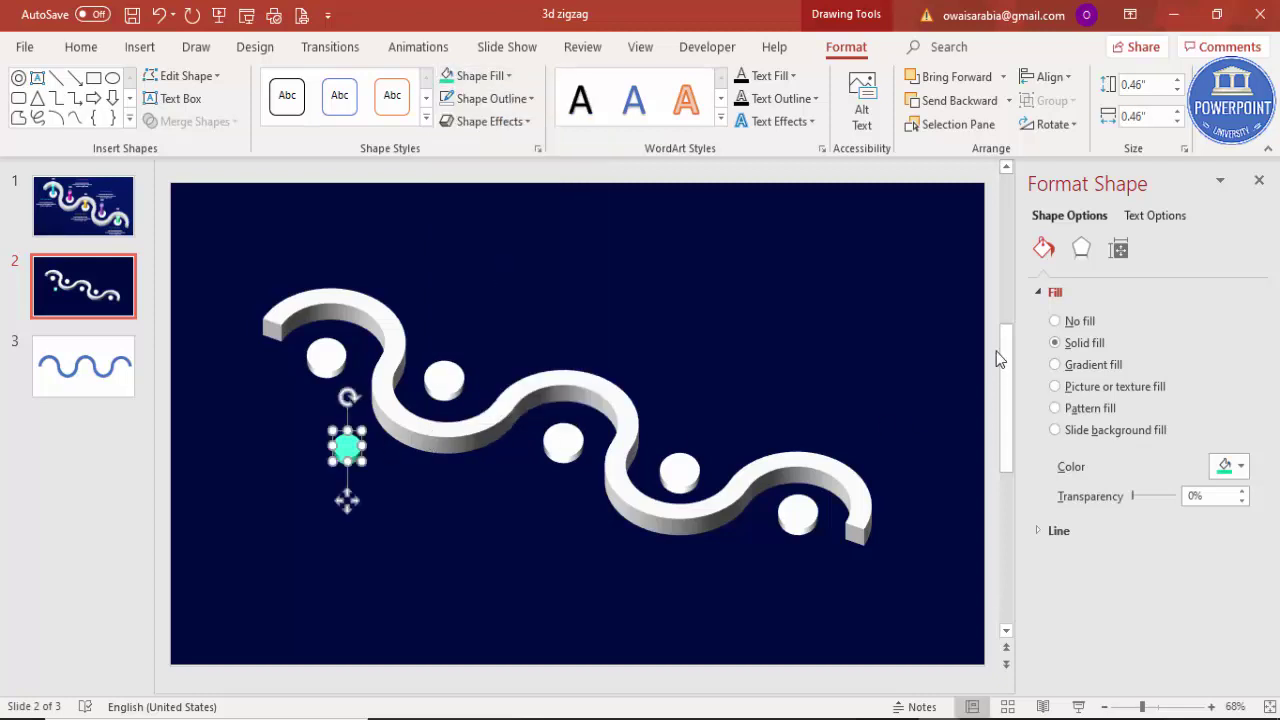
Set the green disc's 3-D depth size to 80 pt to form a tall pillar.
{"action": "left_click", "coordinate": [1081, 250]}
{"action": "left_click_drag", "start_coordinate": [1264, 455], "coordinate": [1266, 524]}
{"action": "left_click_drag", "start_coordinate": [1224, 410], "coordinate": [1186, 406]}
{"action": "type", "text": "80"}
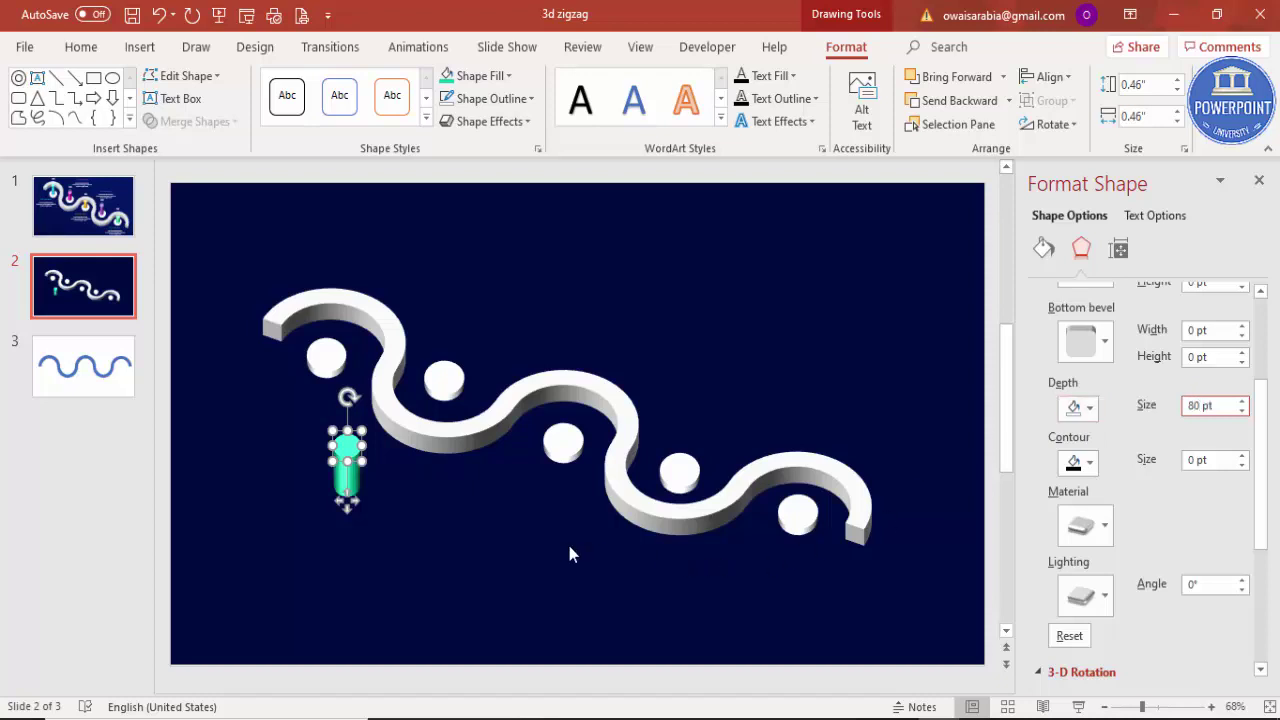
Move the green pillar onto the first white disc.
{"action": "left_click", "coordinate": [570, 553]}
{"action": "left_click", "coordinate": [348, 483]}
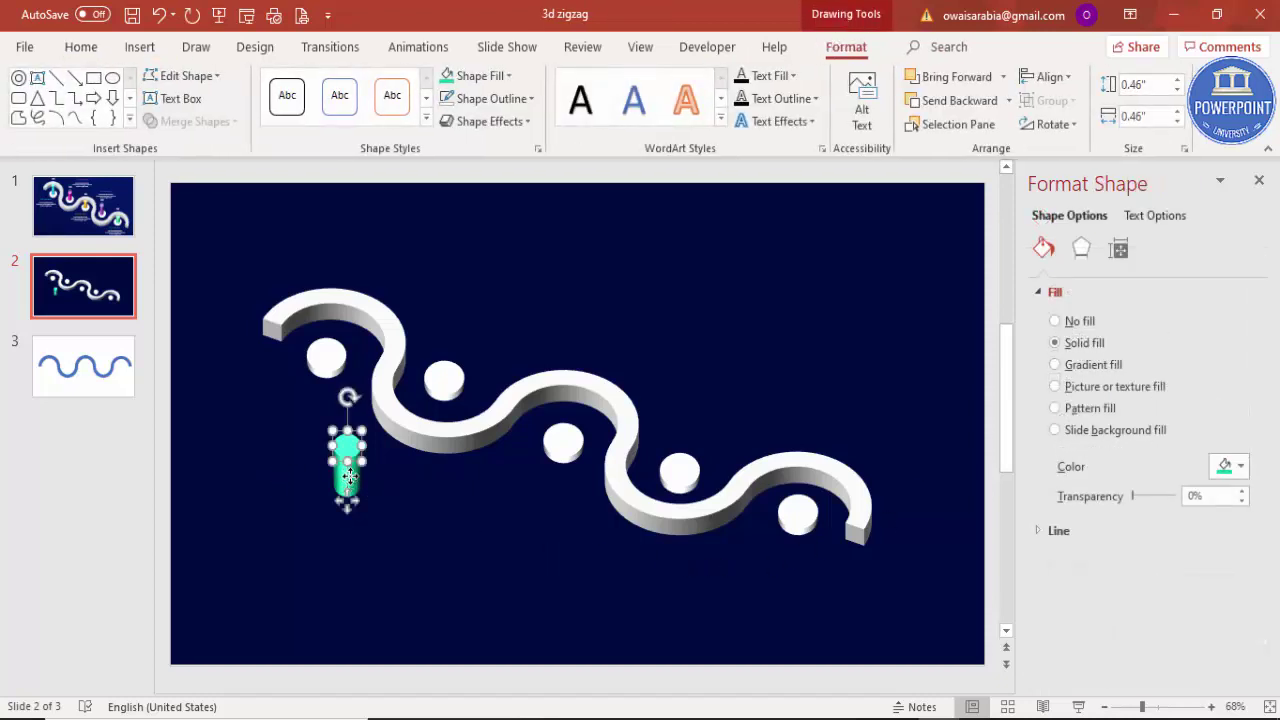
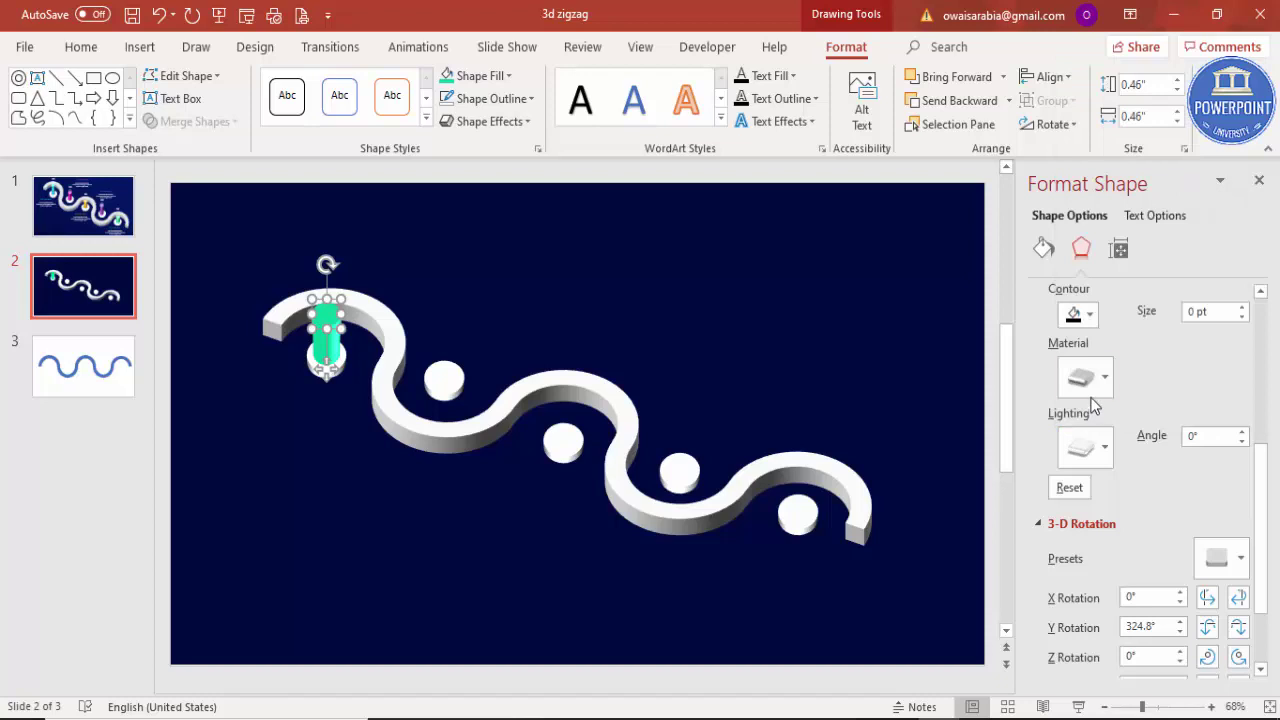
Try the first Standard and the first Translucent 3-D materials on the green pillar.
{"action": "left_click", "coordinate": [1085, 378]}
{"action": "left_click", "coordinate": [1092, 456]}
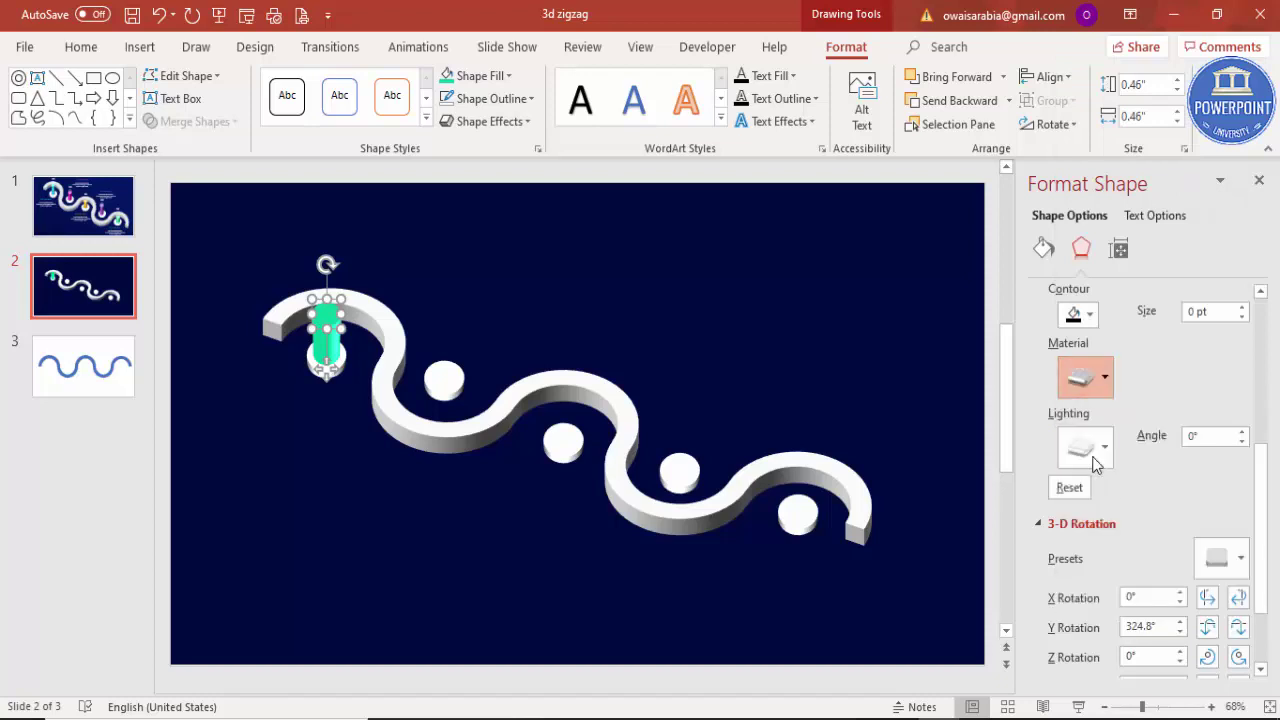
{"action": "left_click", "coordinate": [1085, 378]}
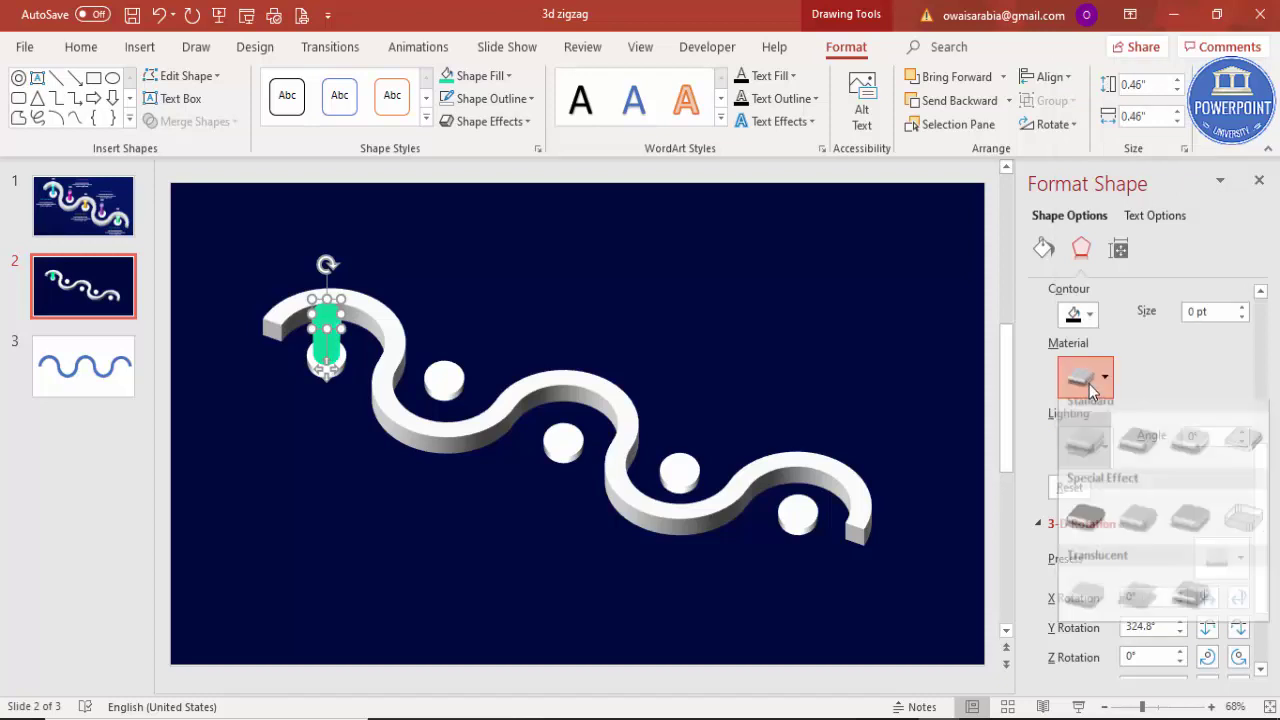
{"action": "left_click", "coordinate": [1100, 588]}
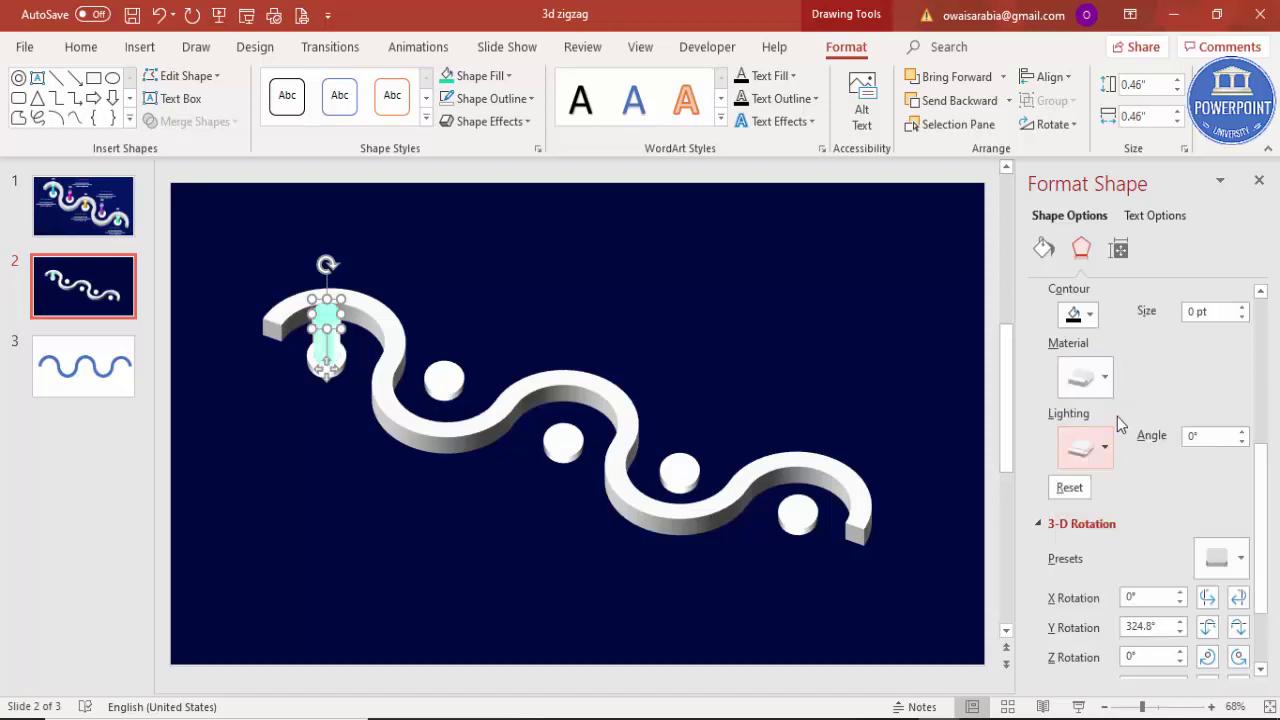
Set the green pillar's 3-D material to the second Standard option.
{"action": "left_click", "coordinate": [1080, 378]}
{"action": "left_click", "coordinate": [1147, 446]}
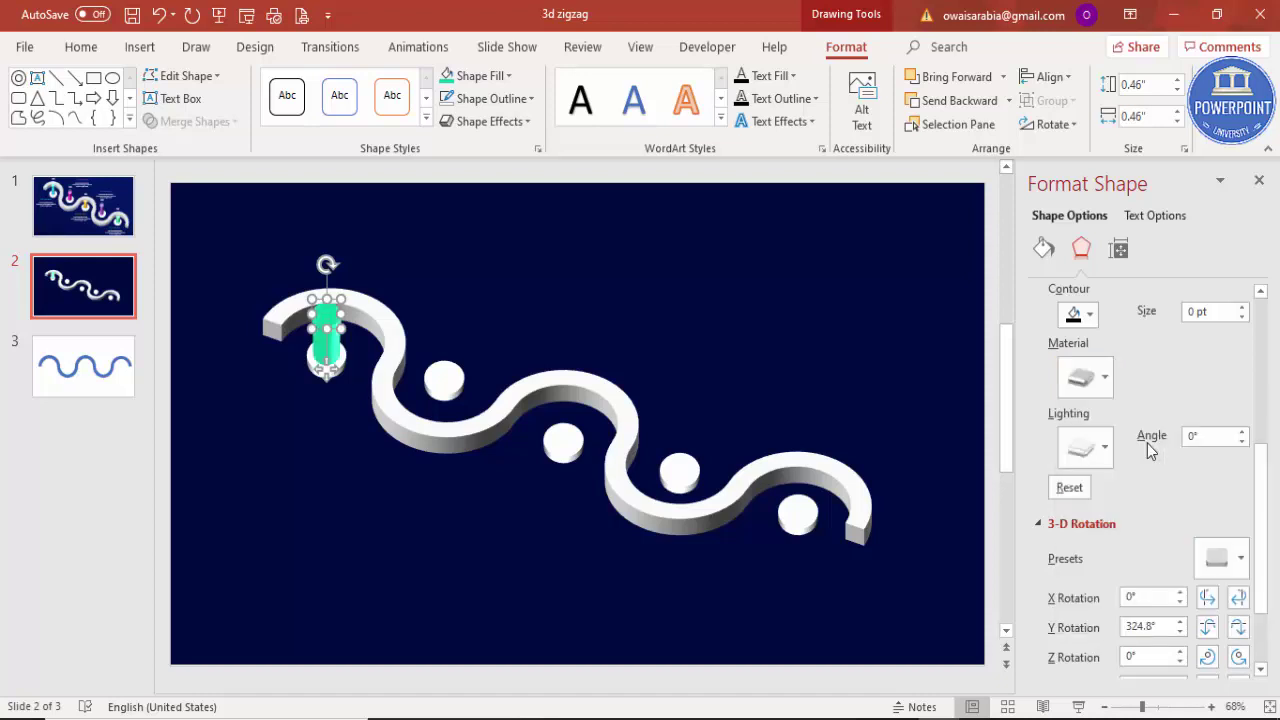
Try the second Neutral, fourth Special and third Special lighting presets on the green pillar.
{"action": "left_click", "coordinate": [1085, 450]}
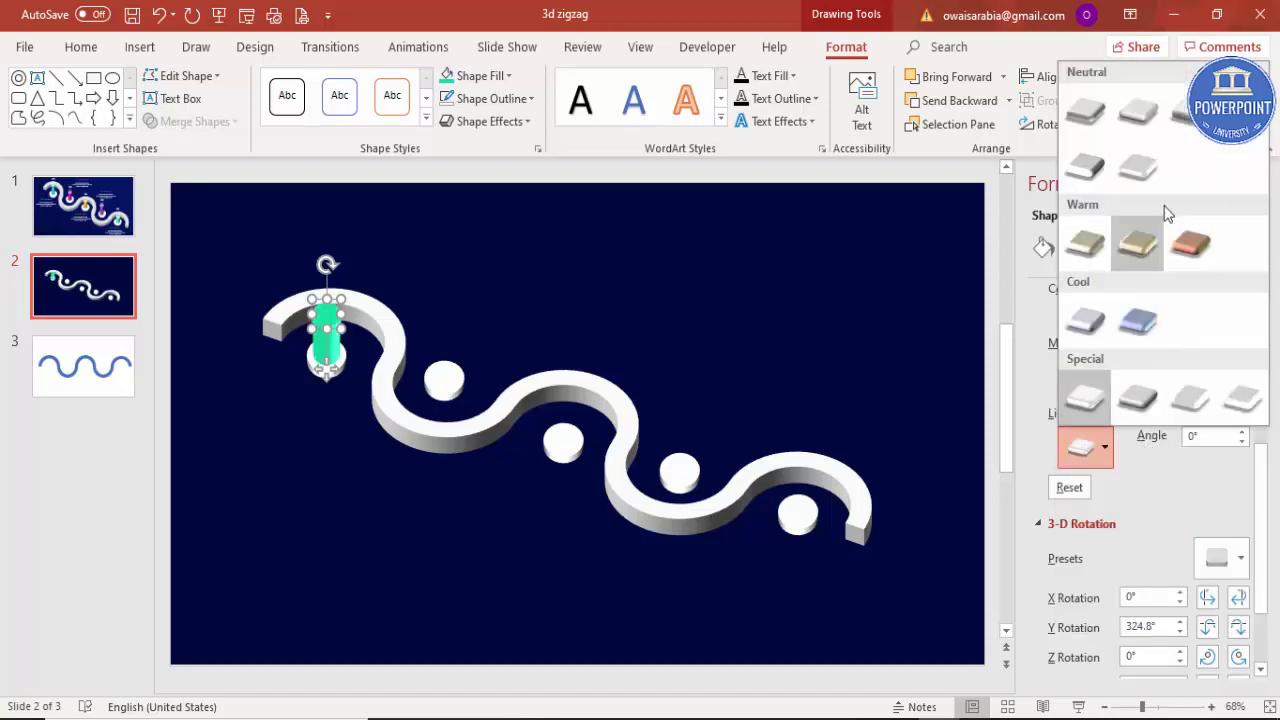
{"action": "left_click", "coordinate": [1157, 138]}
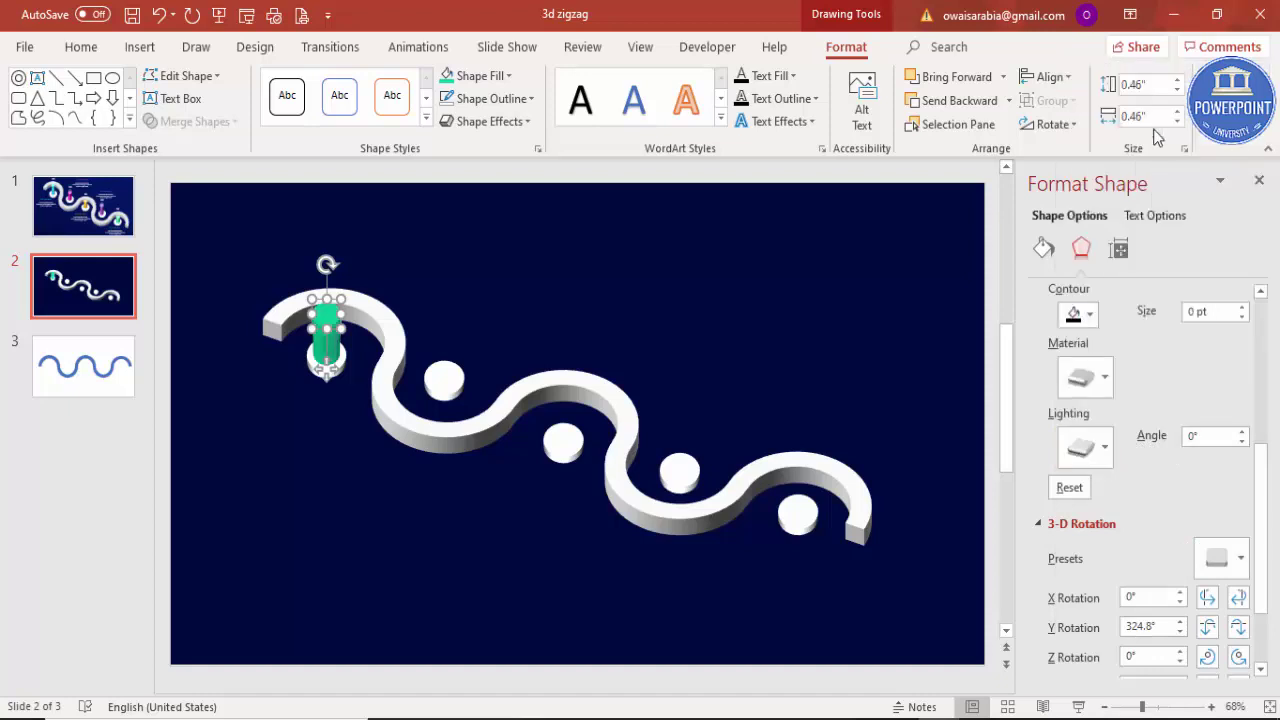
{"action": "left_click", "coordinate": [1085, 446]}
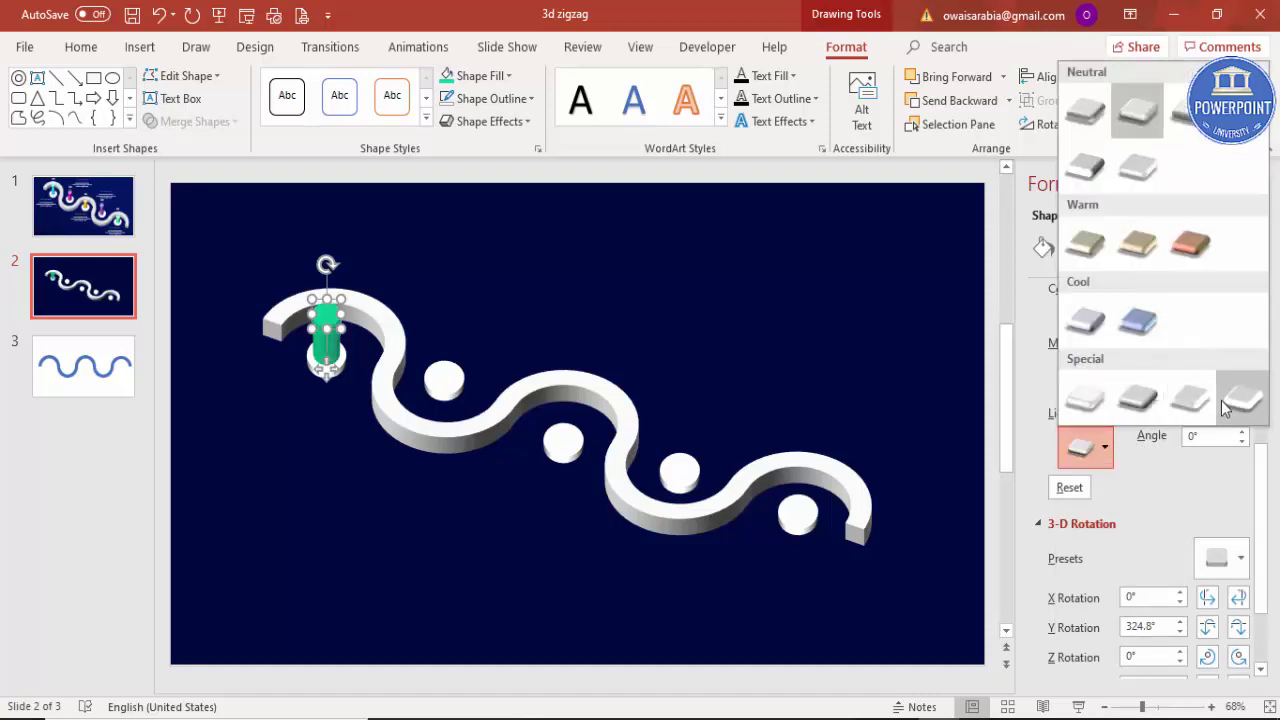
{"action": "left_click", "coordinate": [1221, 400]}
{"action": "left_click", "coordinate": [1106, 452]}
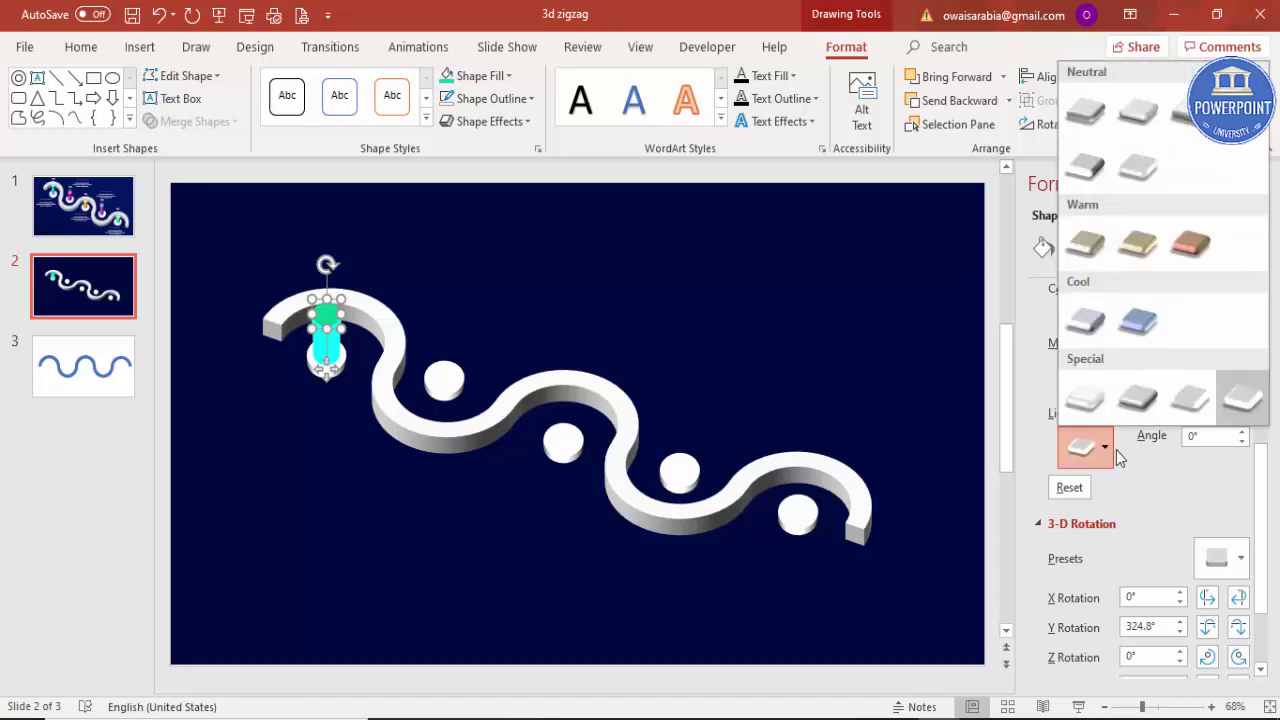
{"action": "left_click", "coordinate": [1200, 408]}
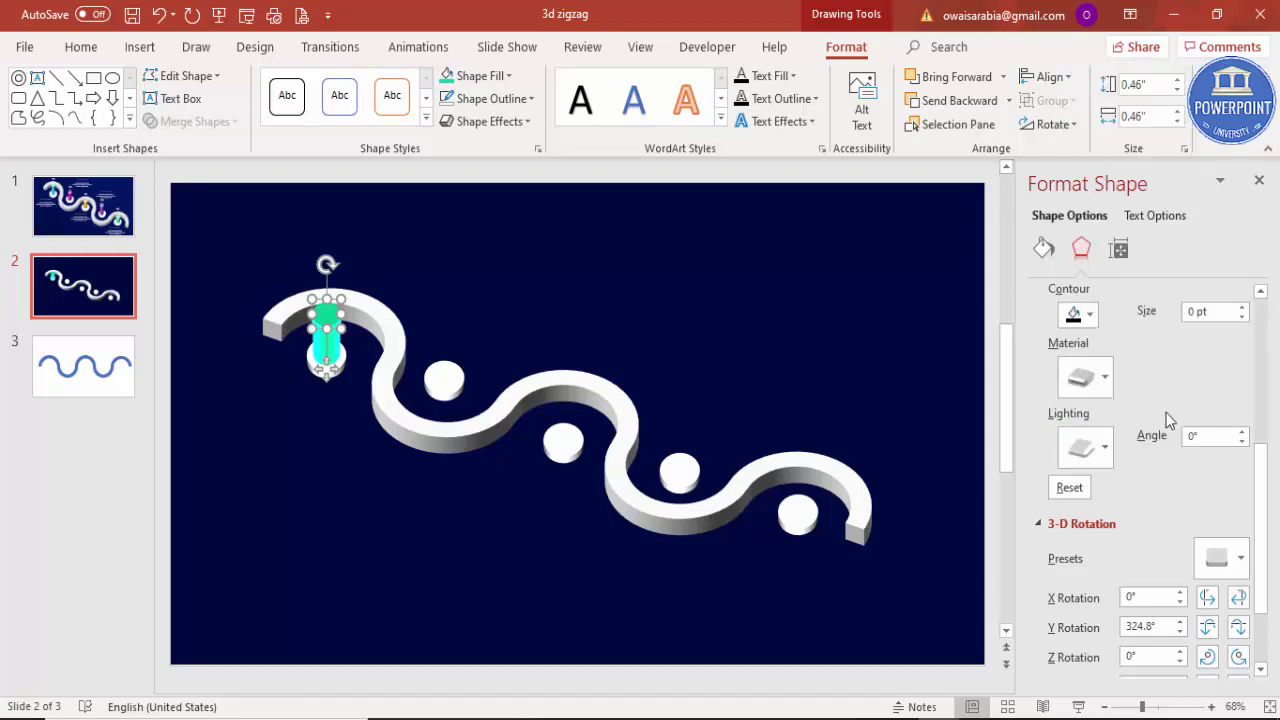
Apply the first Special lighting preset to the green pillar and deselect it.
{"action": "left_click", "coordinate": [1100, 449]}
{"action": "left_click", "coordinate": [1099, 410]}
{"action": "left_click", "coordinate": [795, 345]}
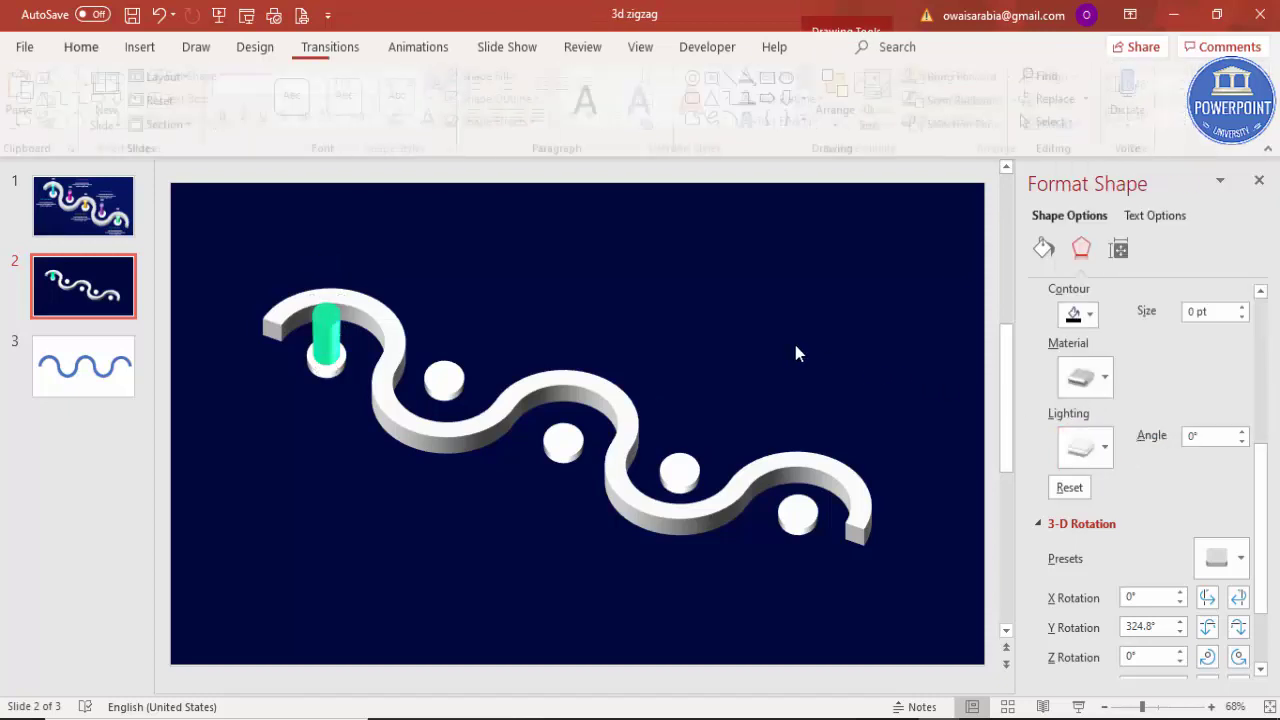
Copy the green pillar onto the second white disc and fill the copy with the dark magenta from the recent colors.
{"action": "left_click", "coordinate": [328, 331]}
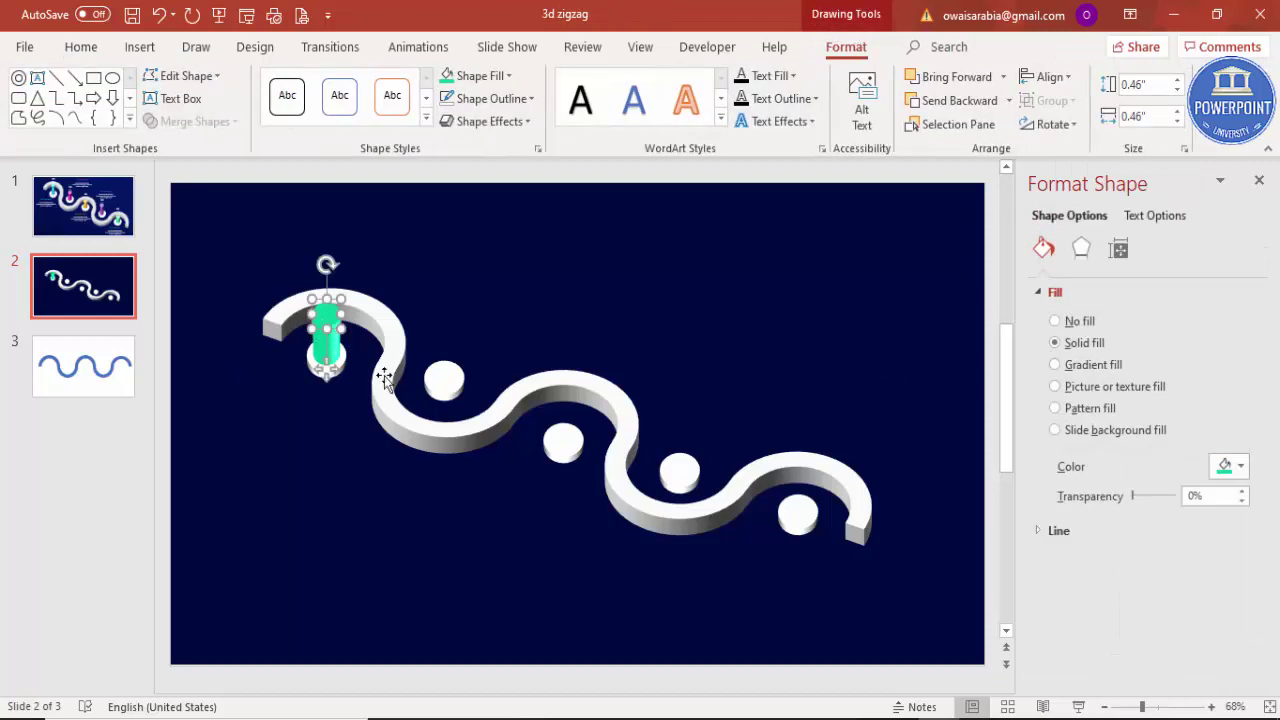
{"action": "left_click_drag", "start_coordinate": [339, 353], "coordinate": [445, 362]}
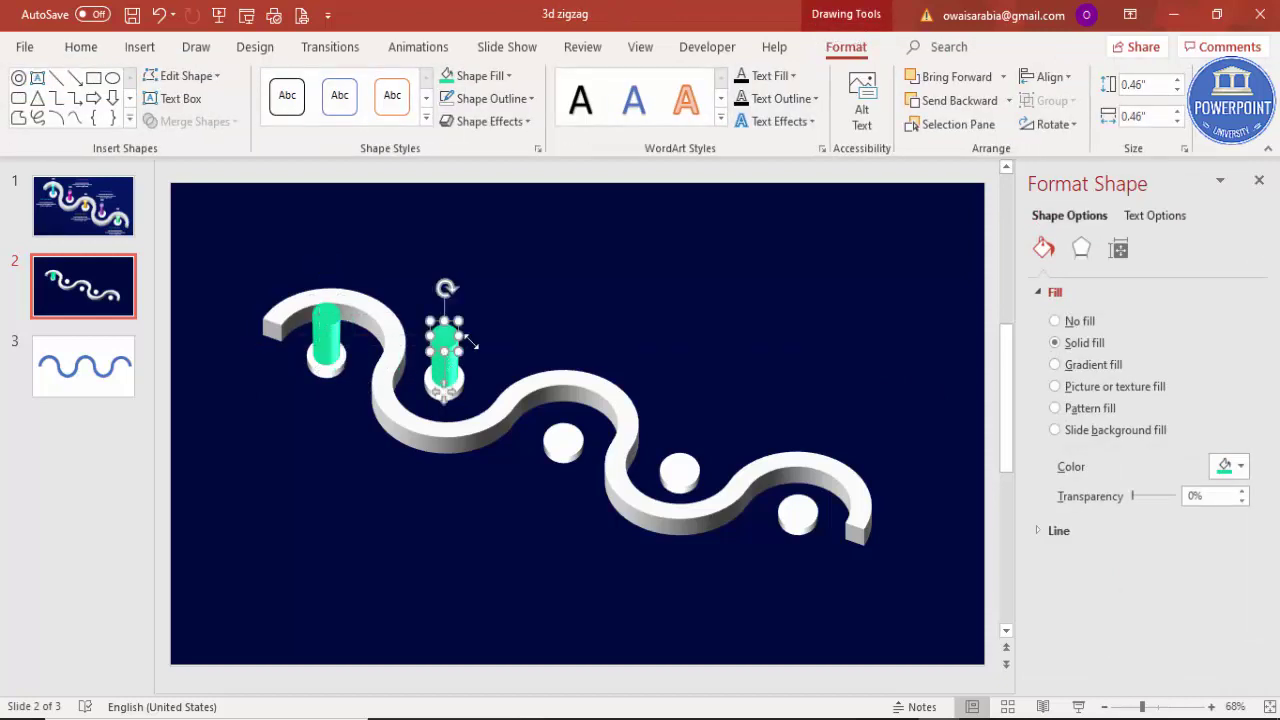
{"action": "left_click", "coordinate": [490, 75]}
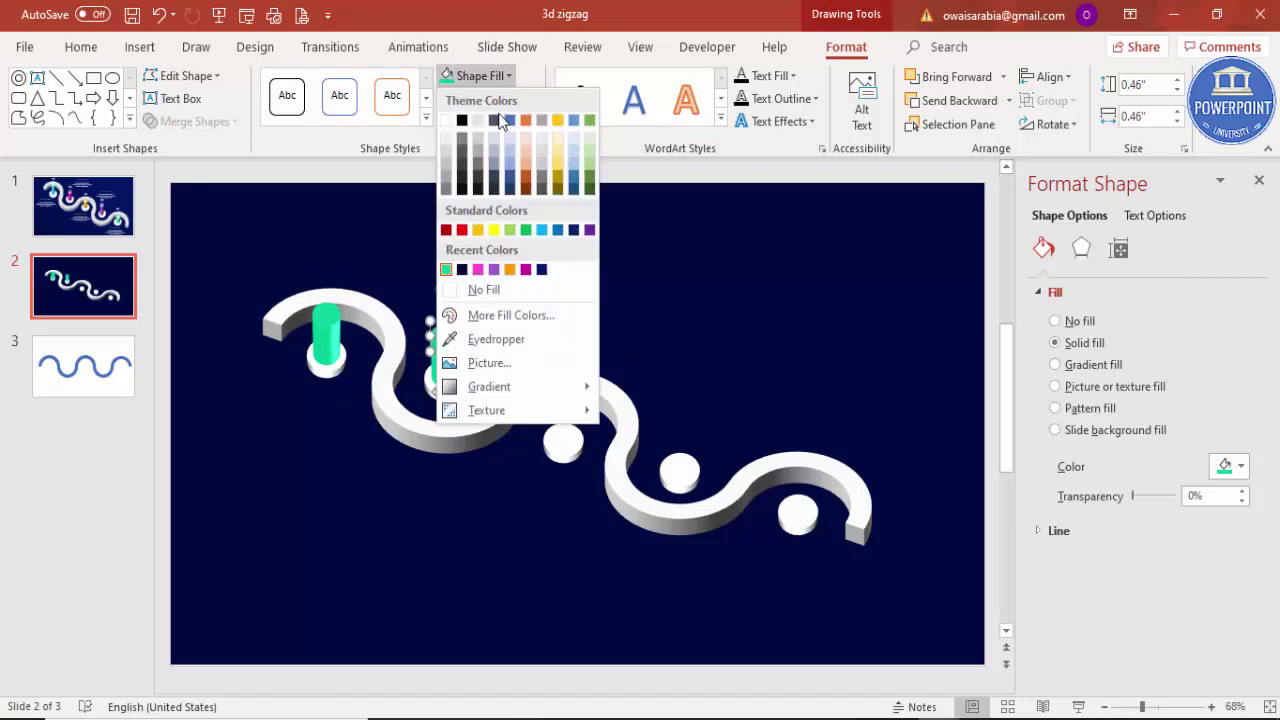
{"action": "left_click", "coordinate": [529, 266]}
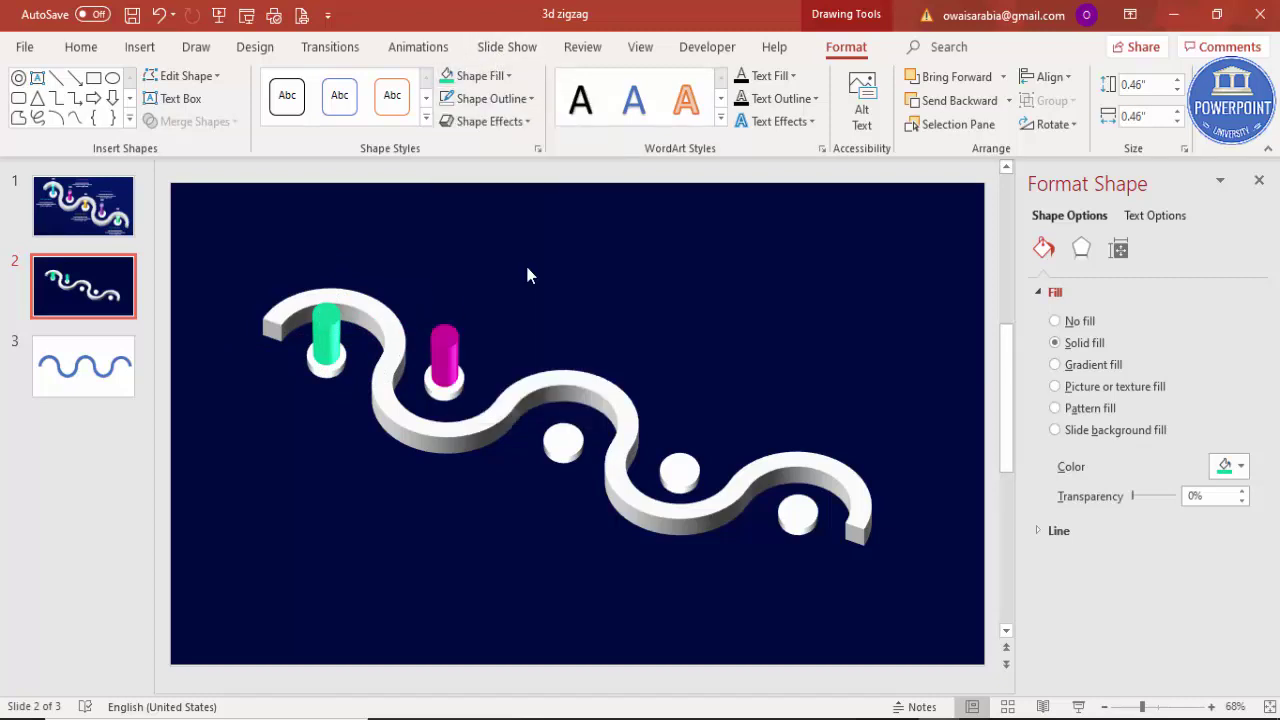
Set the magenta pillar's 3-D depth size to 100 pt.
{"action": "left_click", "coordinate": [1081, 249]}
{"action": "left_click_drag", "start_coordinate": [1258, 452], "coordinate": [1032, 427]}
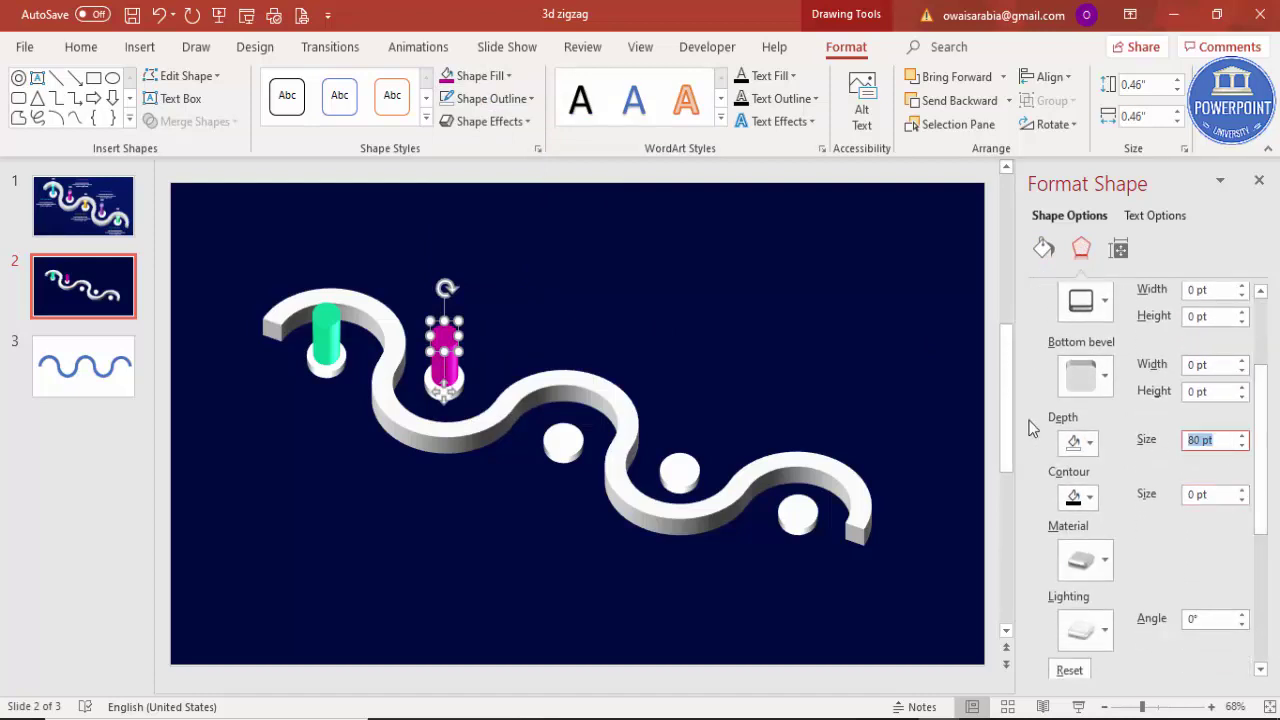
{"action": "type", "text": "100"}
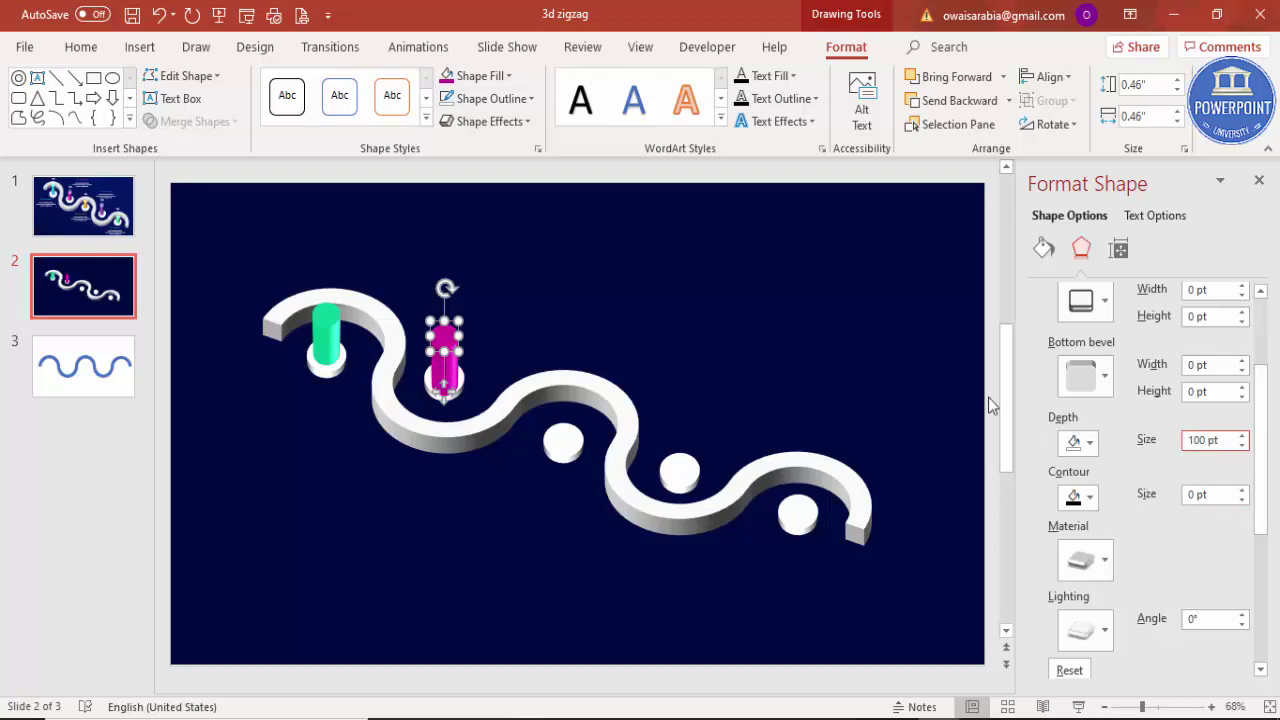
{"action": "left_click", "coordinate": [551, 317]}
{"action": "left_click", "coordinate": [450, 364]}
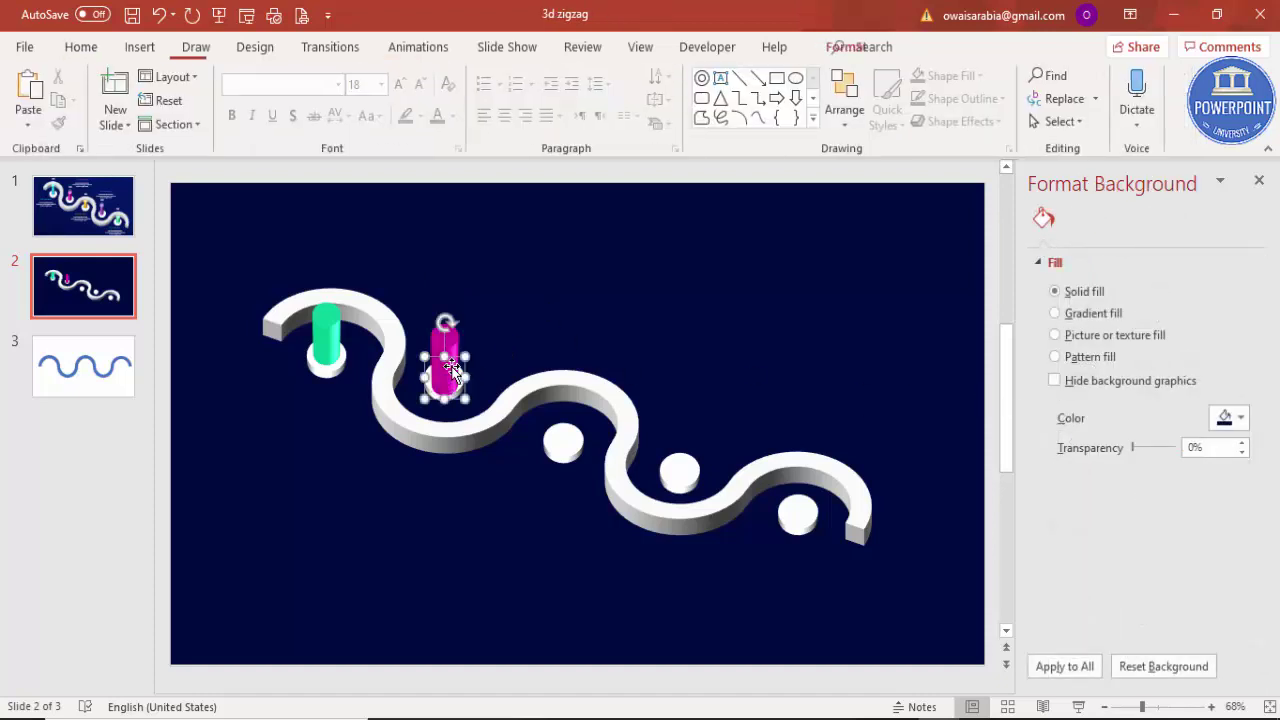
{"action": "left_click", "coordinate": [450, 364]}
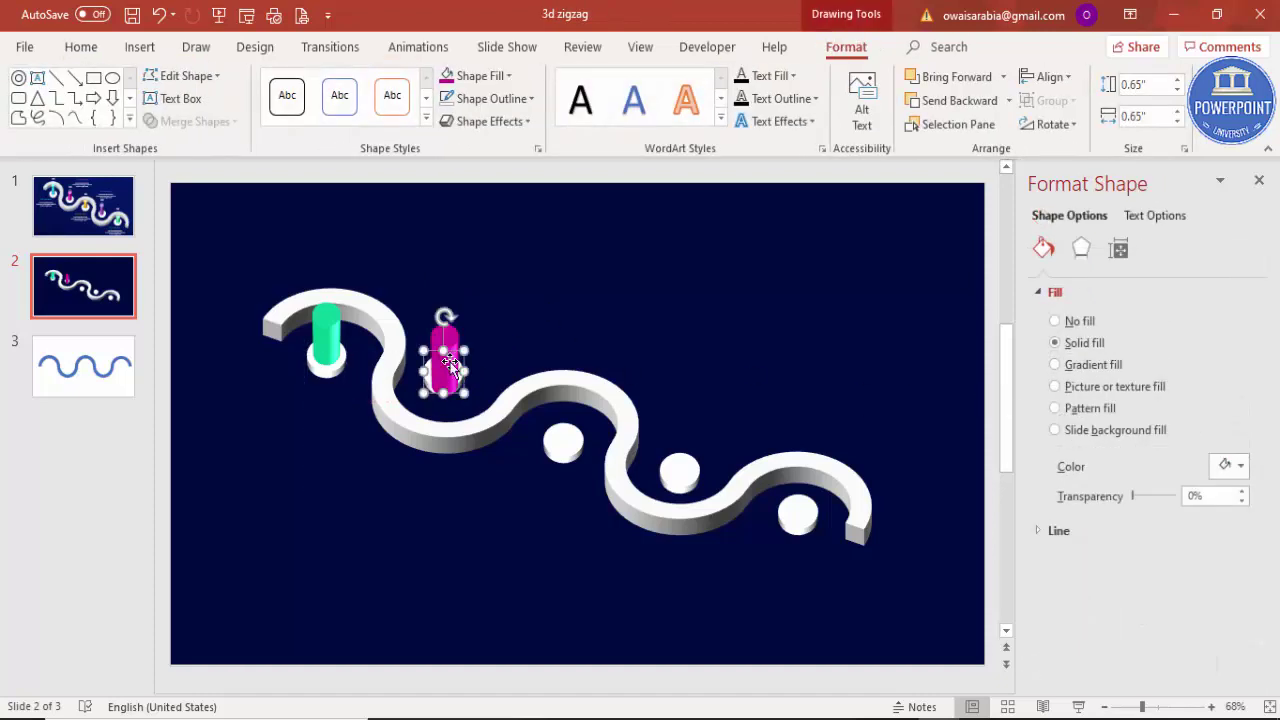
{"action": "key", "text": "ctrl+z"}
Move the magenta pillar slightly upward so that its base rests in the middle of the second white disc.
{"action": "left_click", "coordinate": [463, 332]}
{"action": "left_click", "coordinate": [447, 341]}
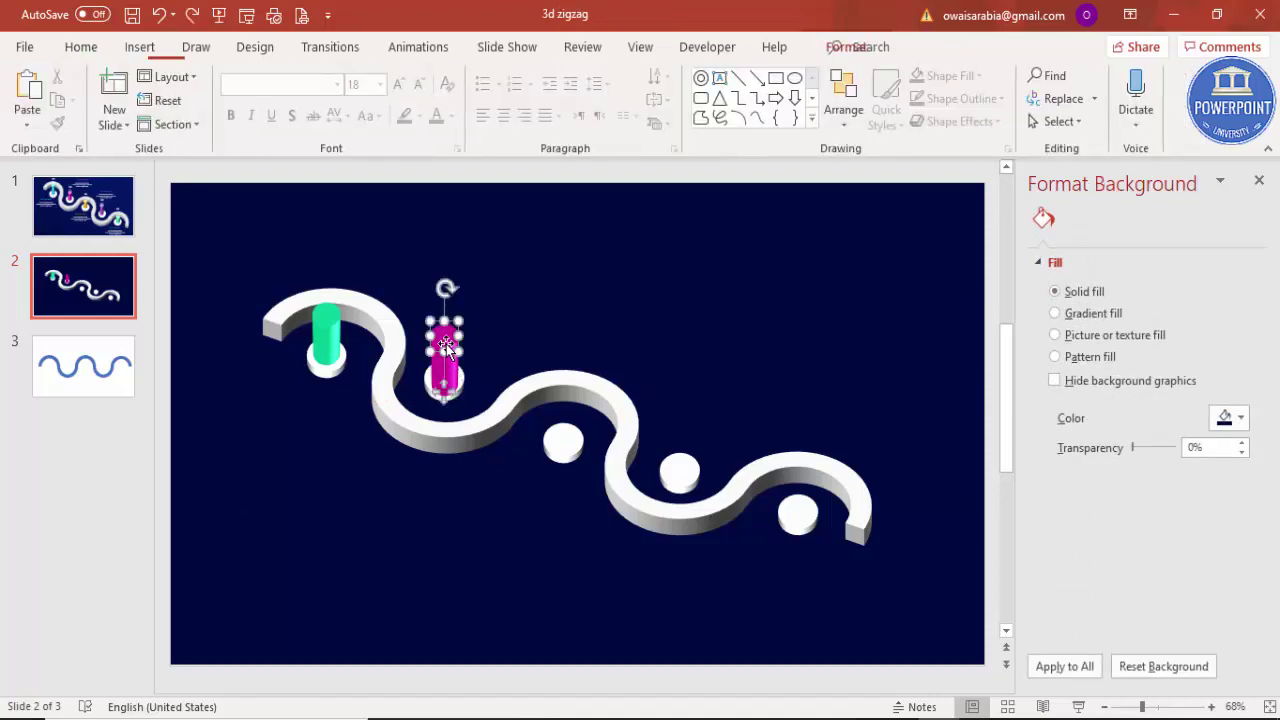
{"action": "left_click_drag", "start_coordinate": [446, 344], "coordinate": [446, 331]}
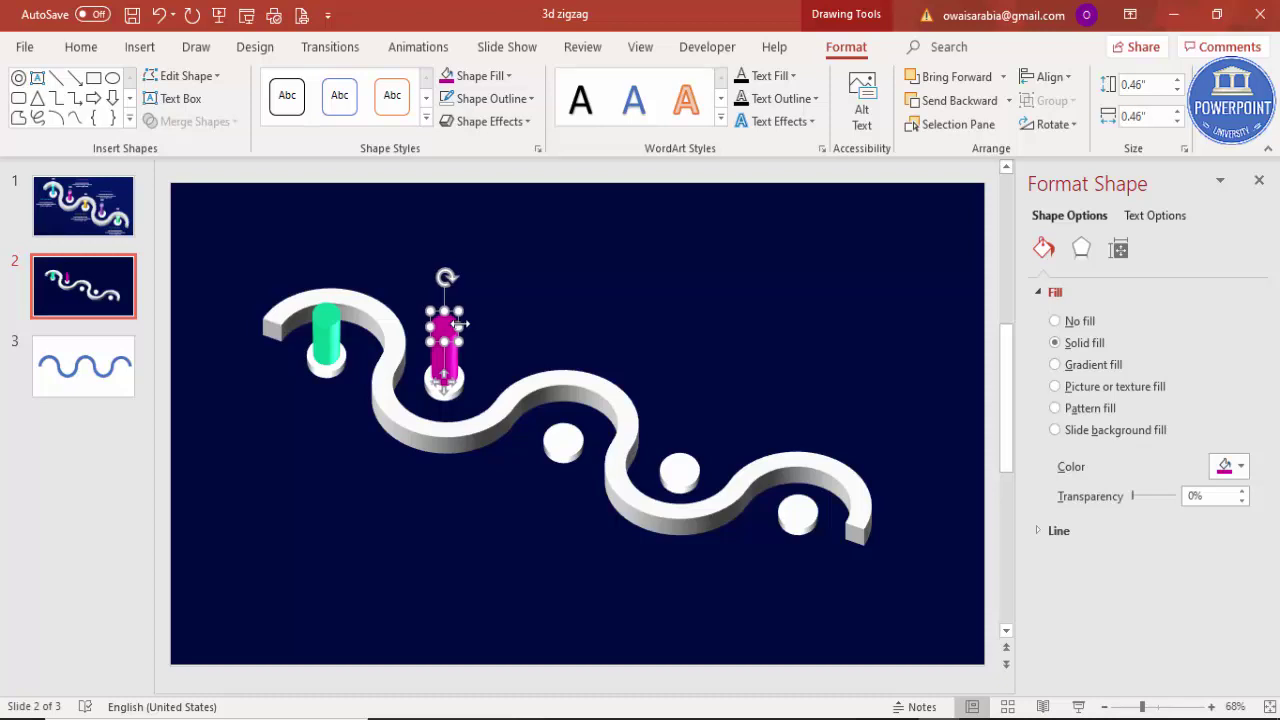
Copy the magenta pillar onto the third white disc and fill the copy with the standard purple.
{"action": "left_click_drag", "start_coordinate": [446, 340], "coordinate": [566, 378]}
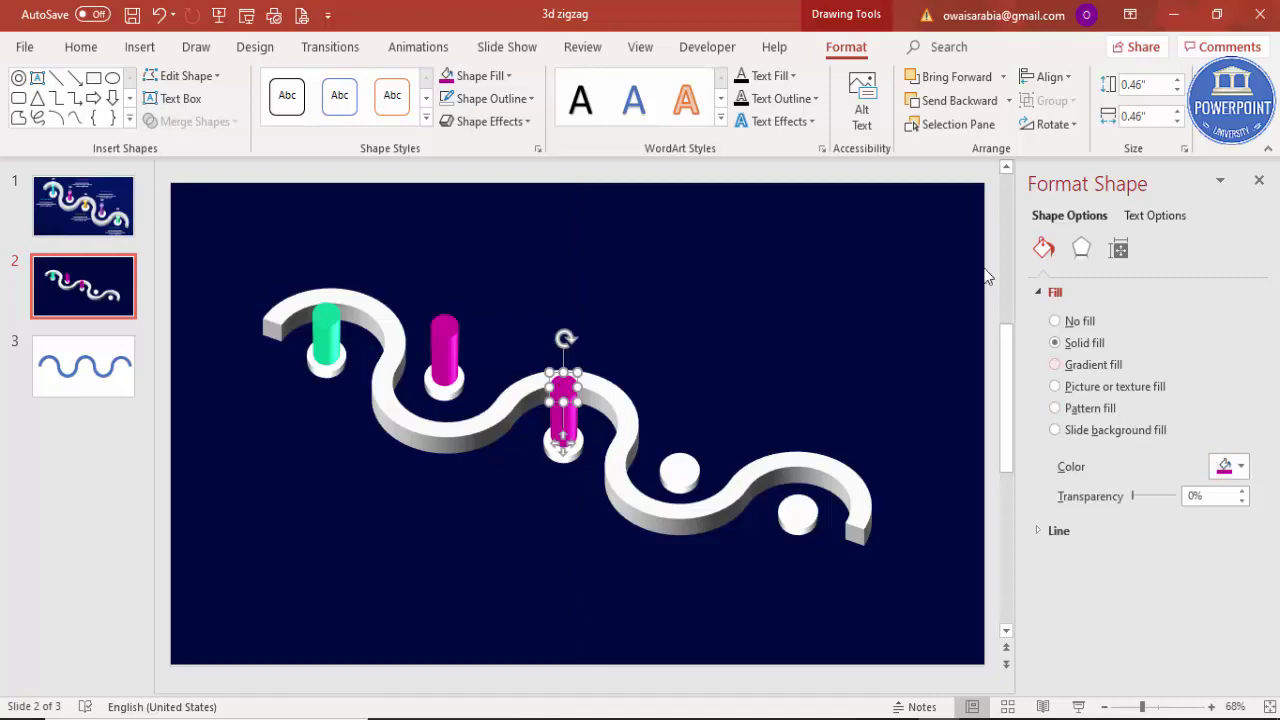
{"action": "left_click", "coordinate": [488, 78]}
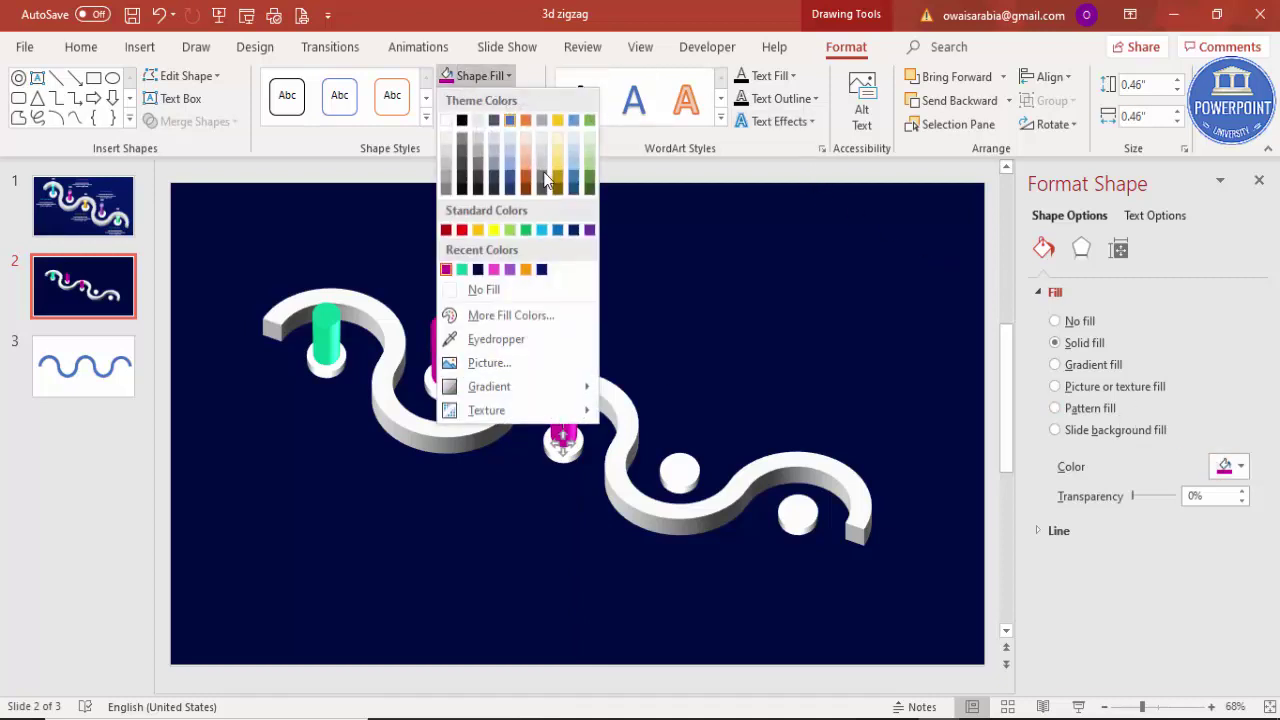
{"action": "left_click", "coordinate": [586, 226]}
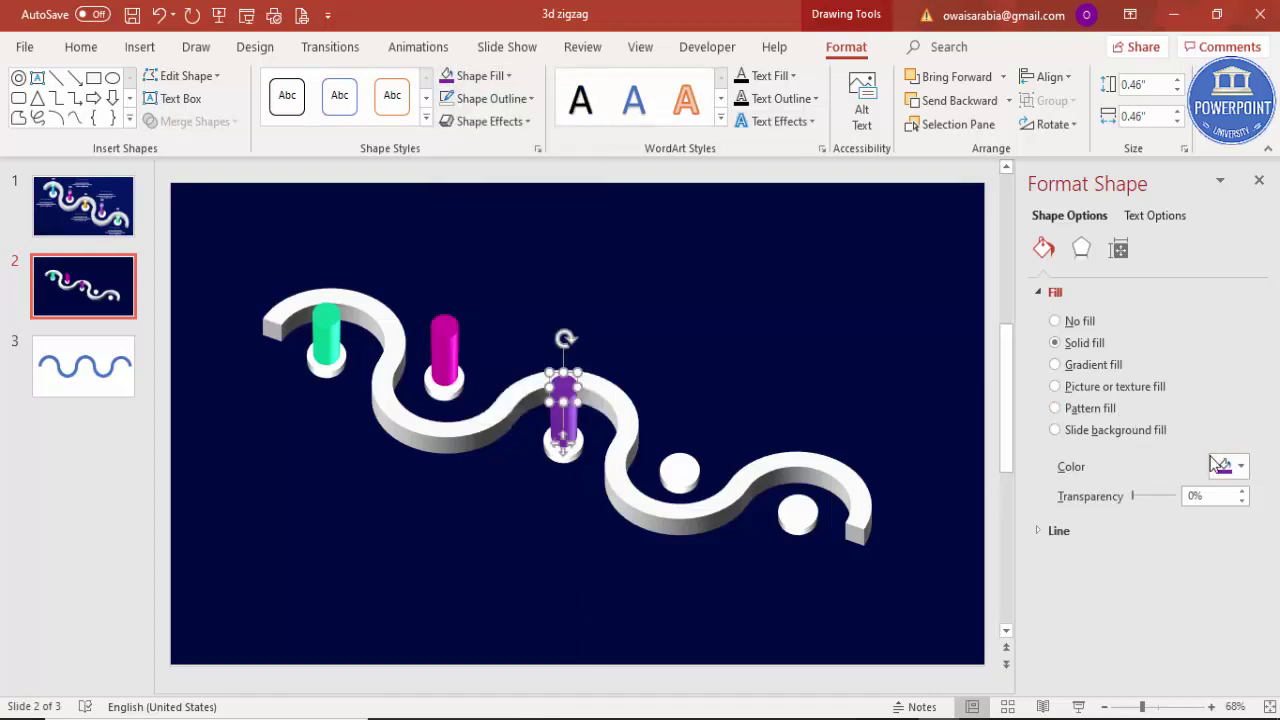
Set the purple pillar's 3-D depth size to 40 pt and move it down onto the third white disc.
{"action": "left_click", "coordinate": [1081, 248]}
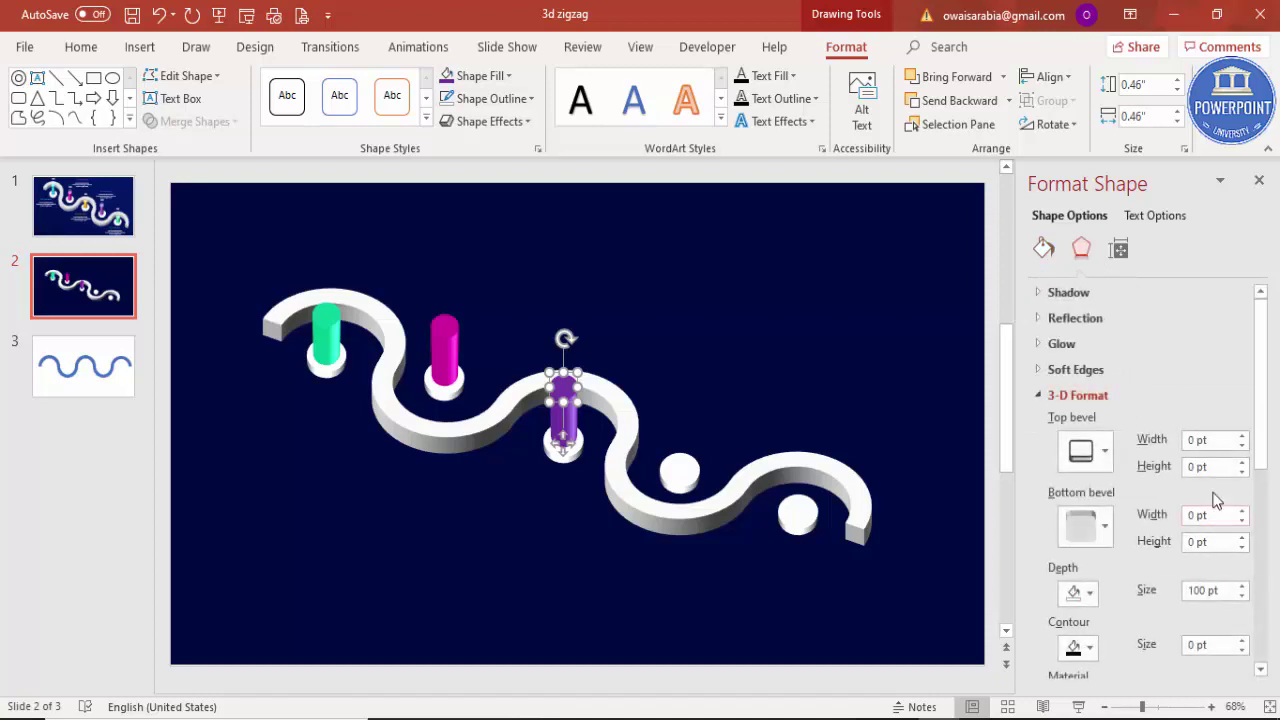
{"action": "left_click_drag", "start_coordinate": [1228, 592], "coordinate": [1188, 591]}
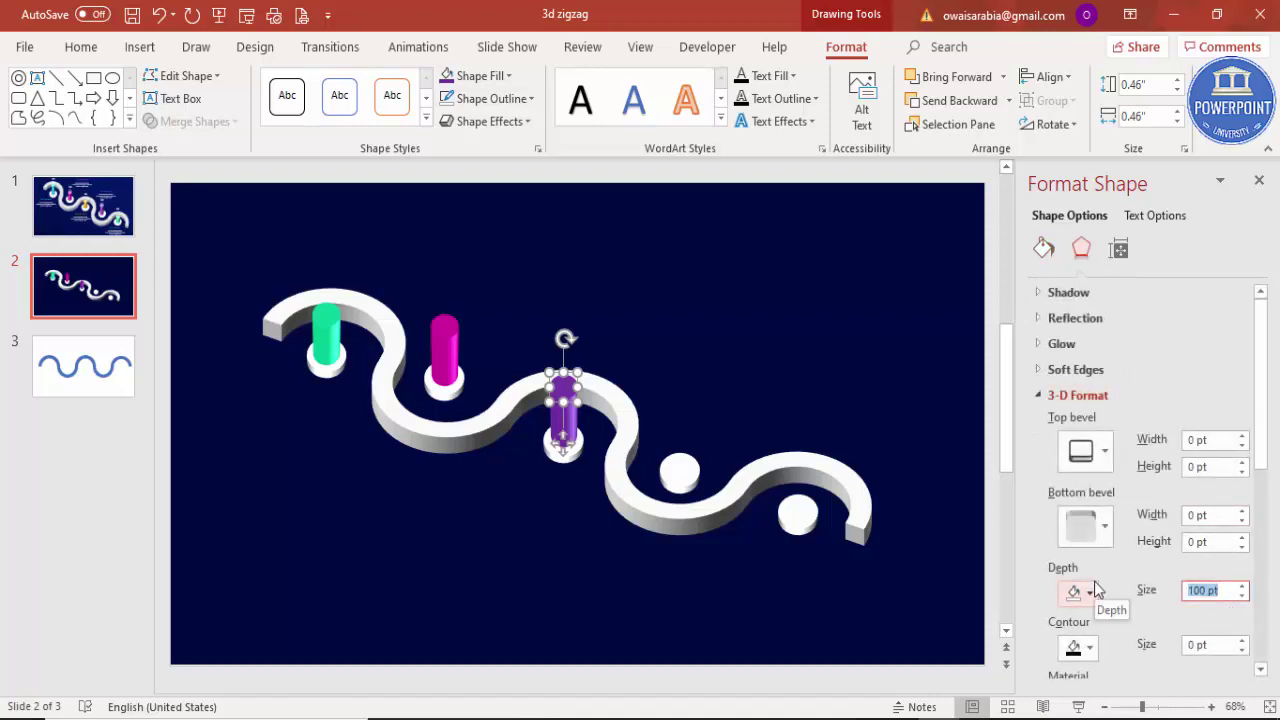
{"action": "type", "text": "40"}
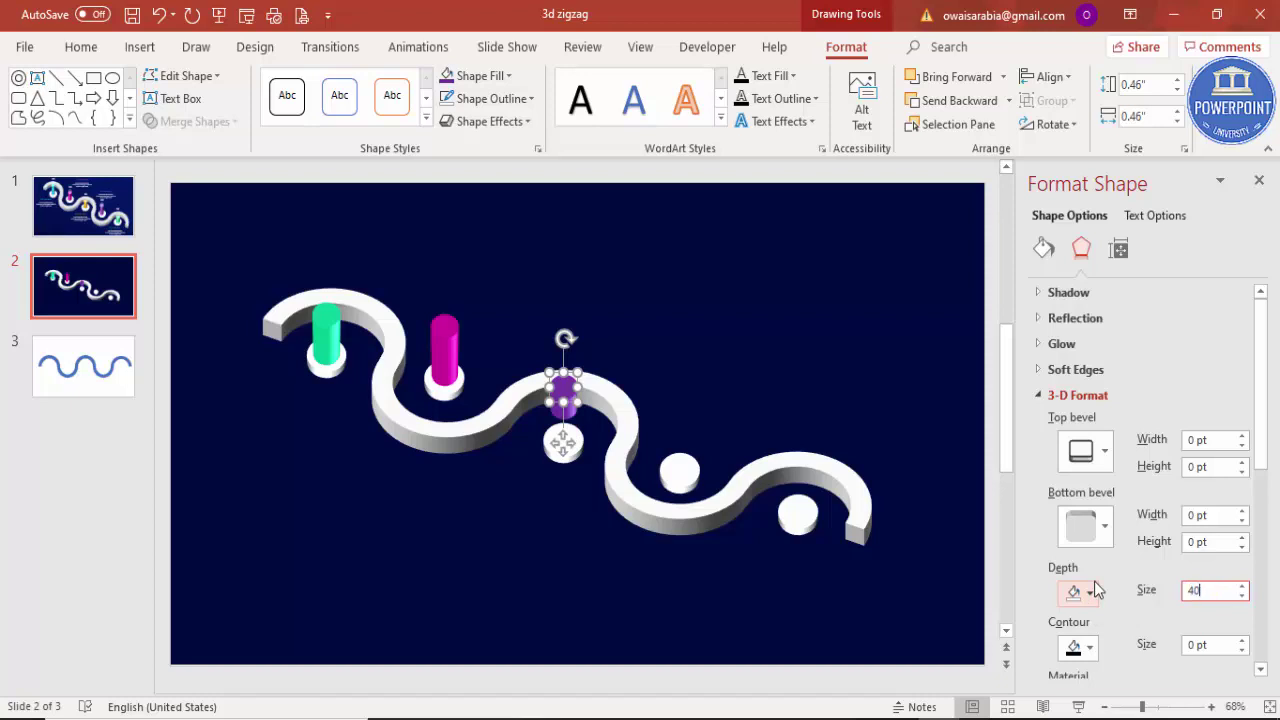
{"action": "left_click", "coordinate": [566, 385]}
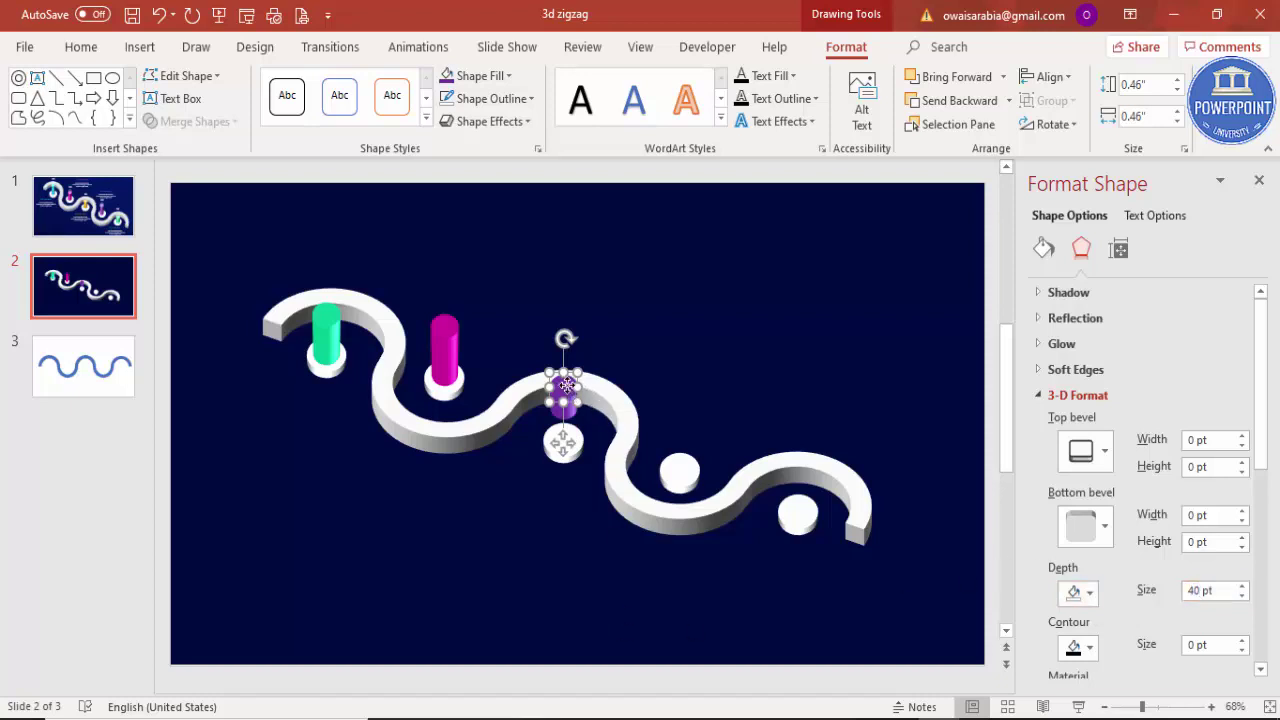
{"action": "left_click_drag", "start_coordinate": [566, 385], "coordinate": [564, 428]}
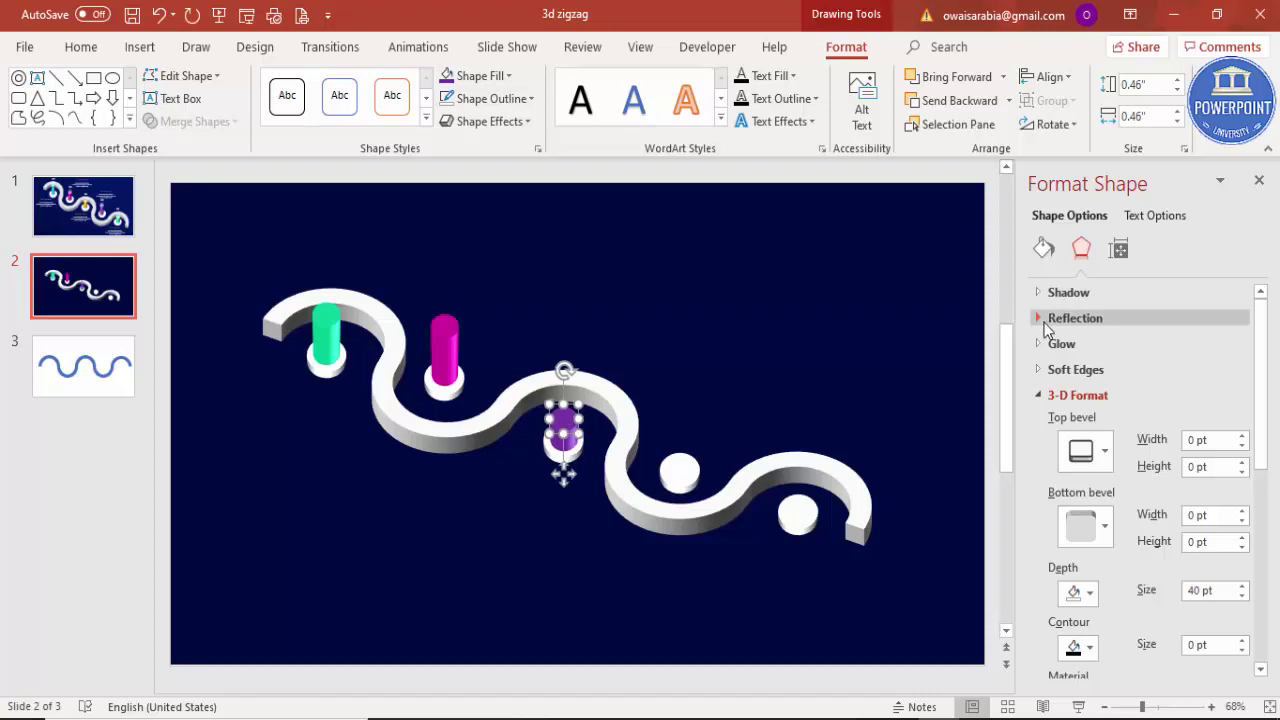
Duplicate the purple pillar for the fourth white disc with a 3-D depth size of 120 pt, resting its base on the disc.
{"action": "key", "text": "ctrl+d"}
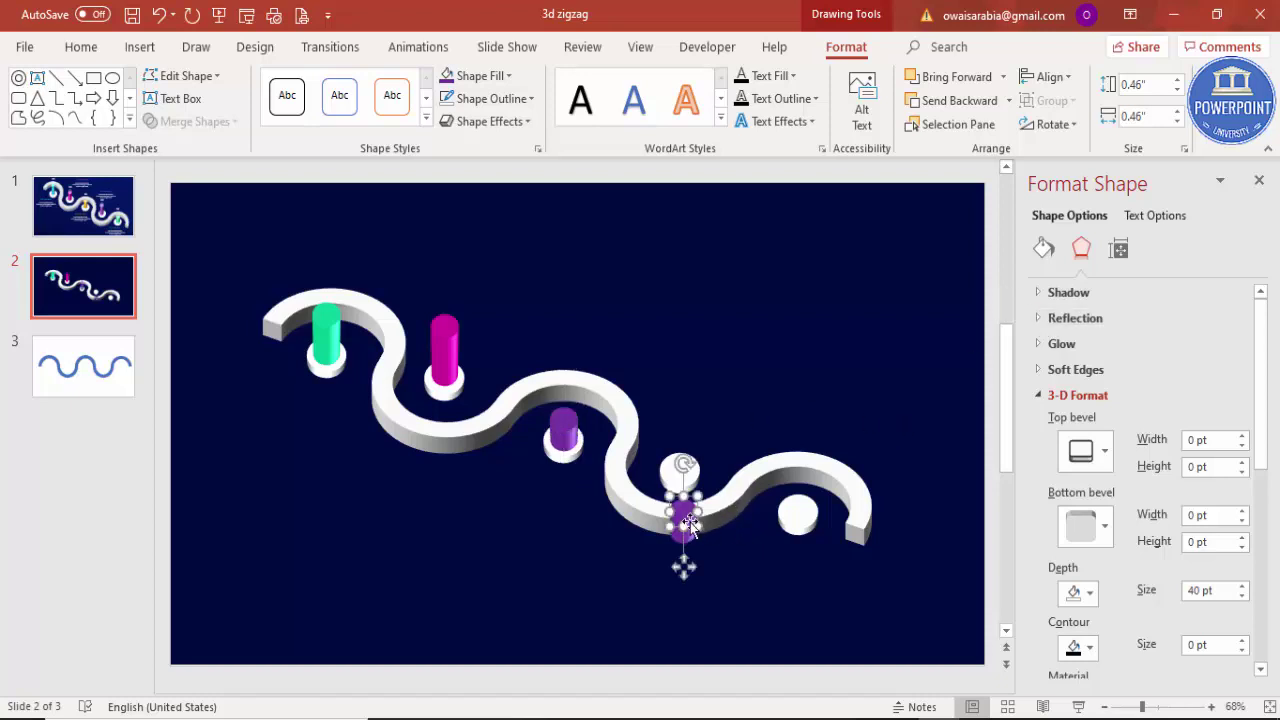
{"action": "left_click_drag", "start_coordinate": [695, 517], "coordinate": [695, 452]}
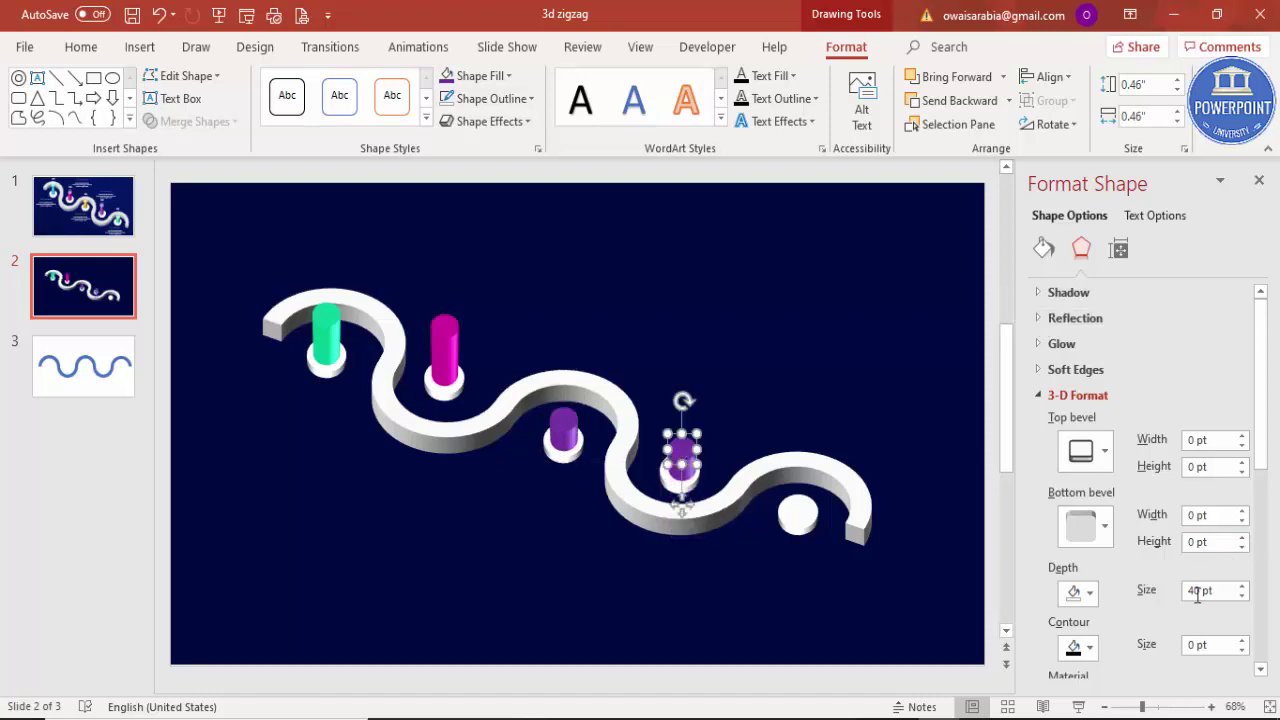
{"action": "left_click_drag", "start_coordinate": [1224, 592], "coordinate": [963, 584]}
{"action": "type", "text": "120"}
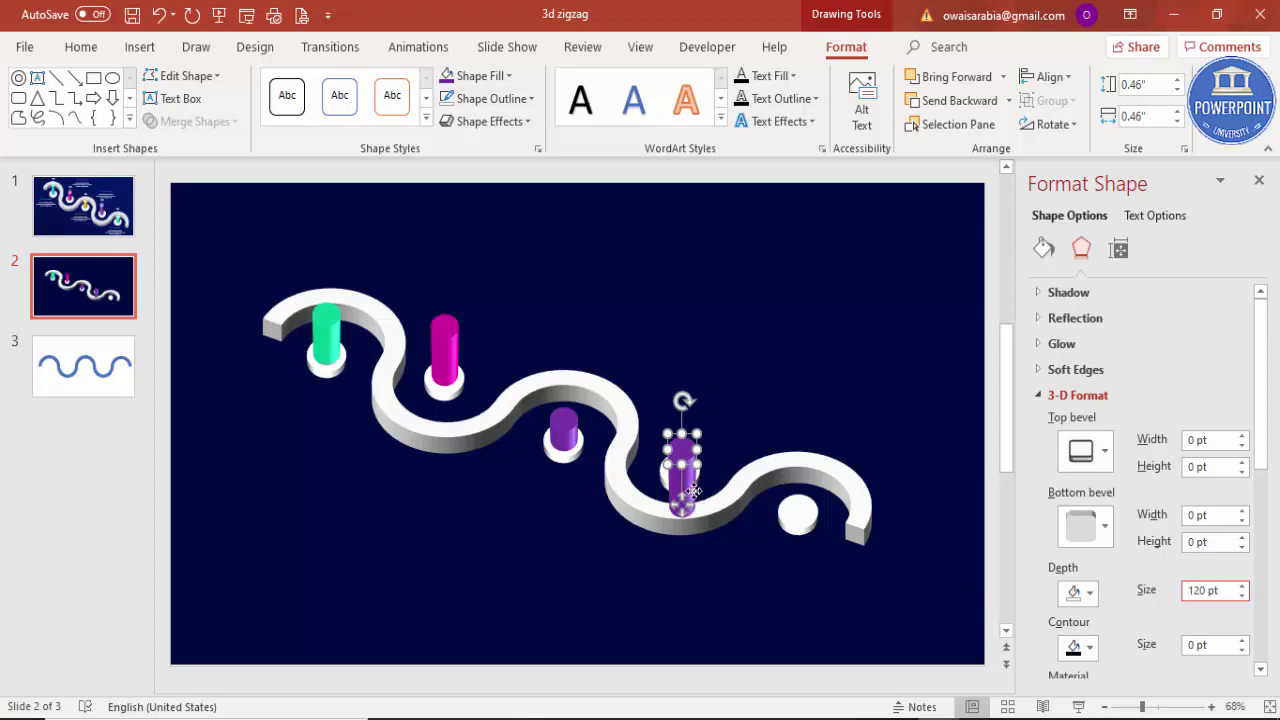
{"action": "left_click_drag", "start_coordinate": [683, 507], "coordinate": [686, 449]}
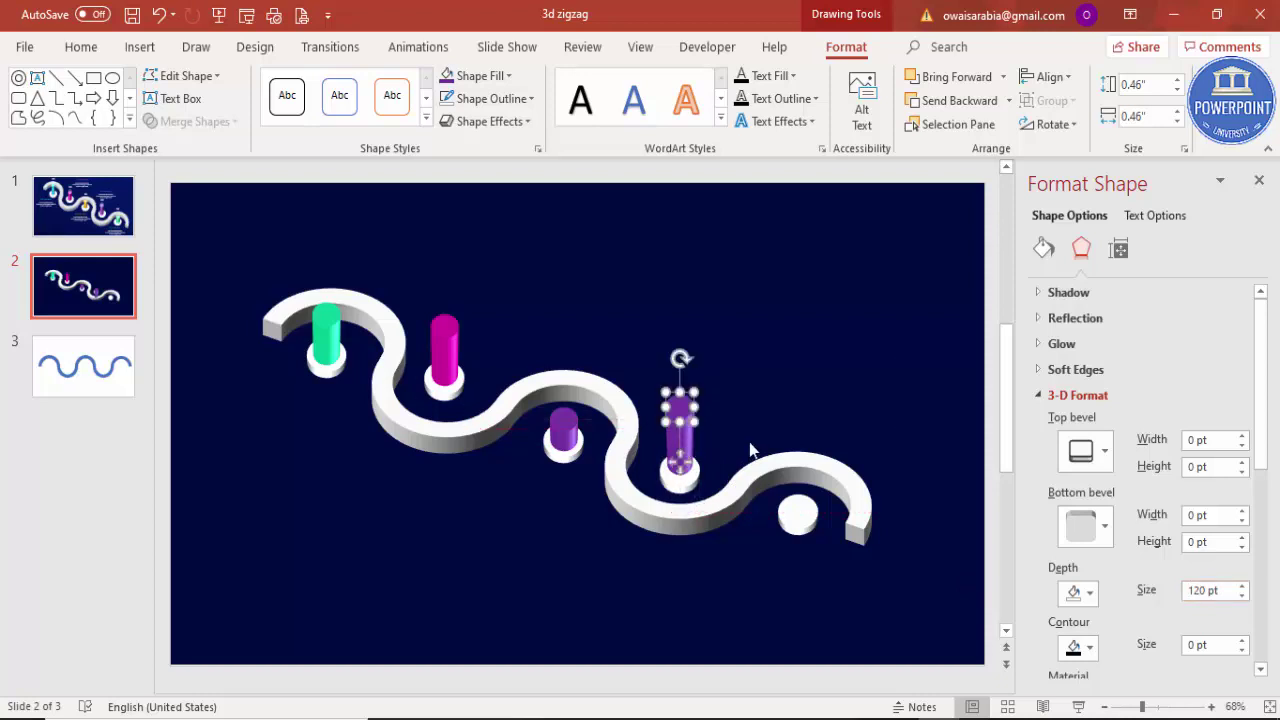
{"action": "key", "text": "ctrl+Right"}
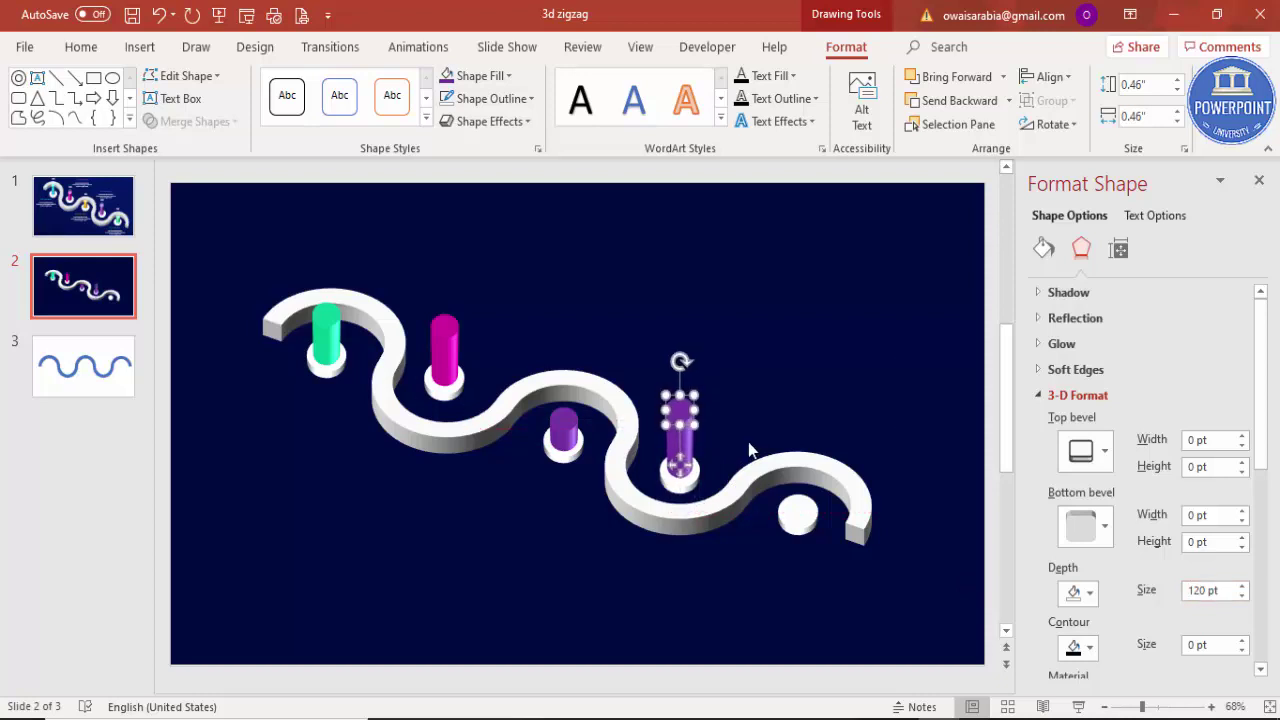
Open the fill color choices for the pillar on the fourth white disc.
{"action": "left_click", "coordinate": [479, 77]}
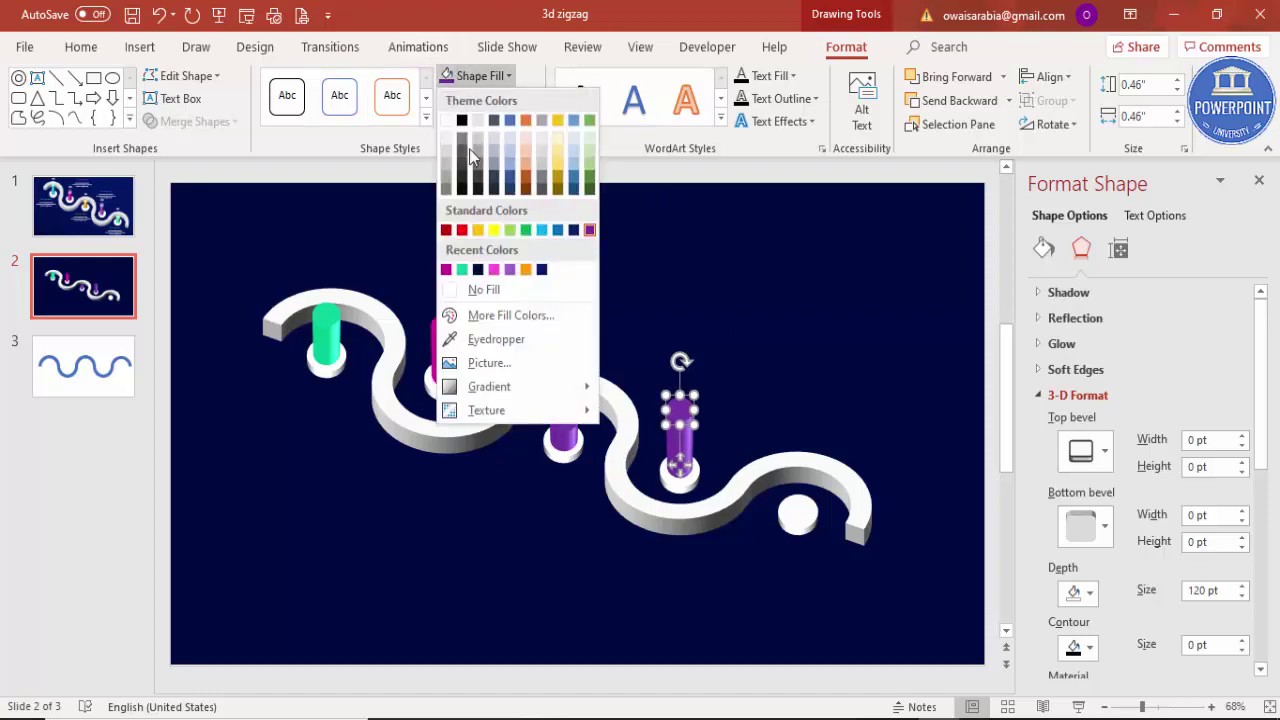